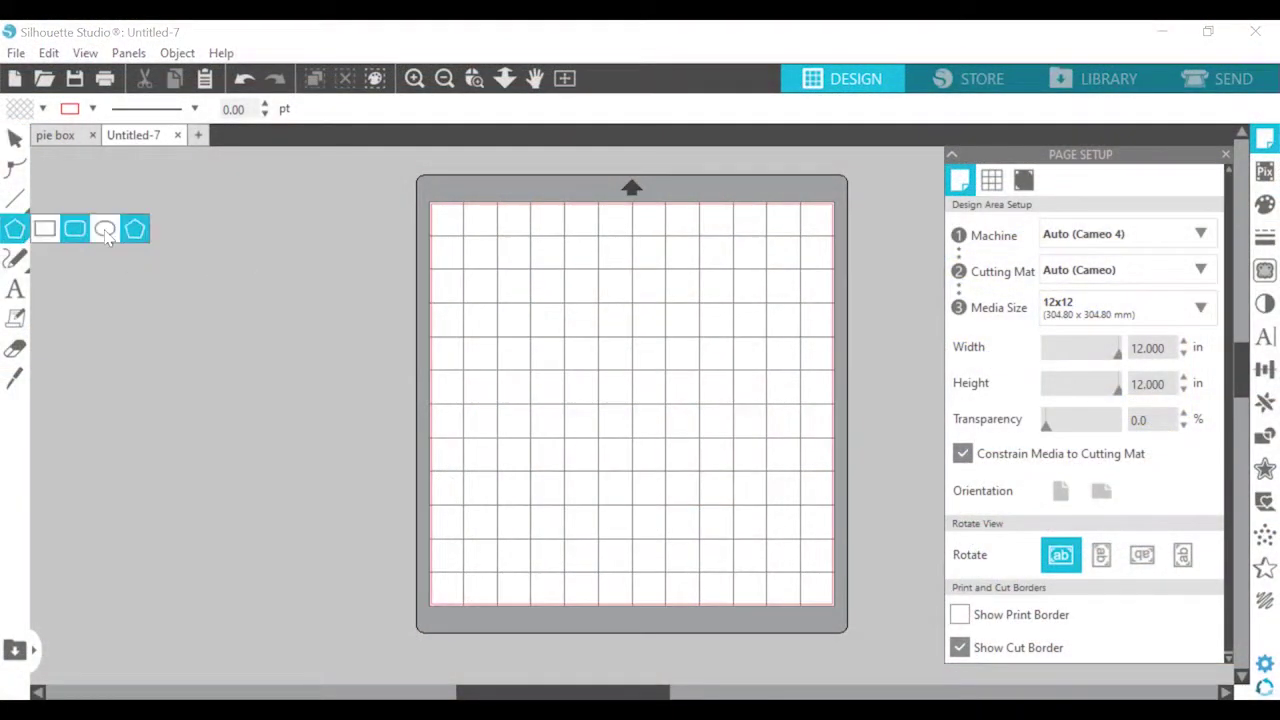
Draw a polygon about 7.5 in wide on the page and reduce it to three sides.
left_click_drag(563, 316, 583, 423)
left_click(15, 138)
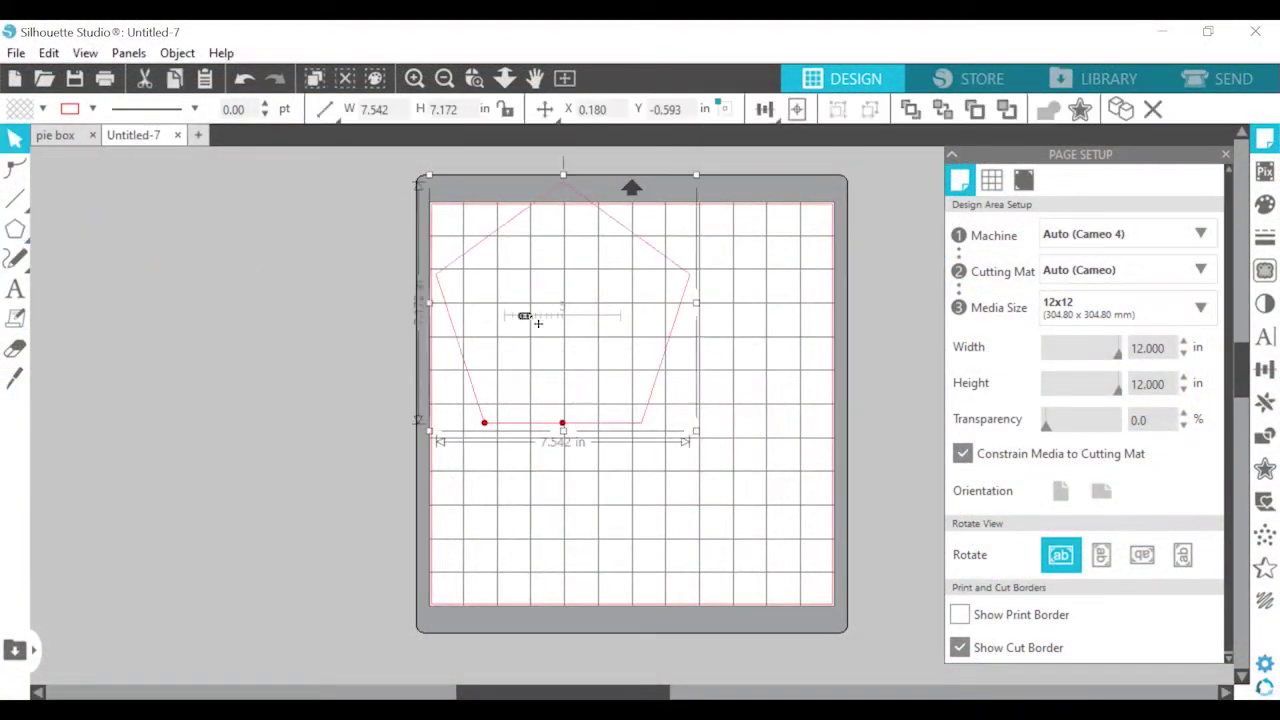
left_click_drag(524, 316, 508, 316)
Resize the triangle to 4.042 in wide and 5 in high, and centre it horizontally near the page's upper edge.
left_click(349, 110)
left_click(455, 112)
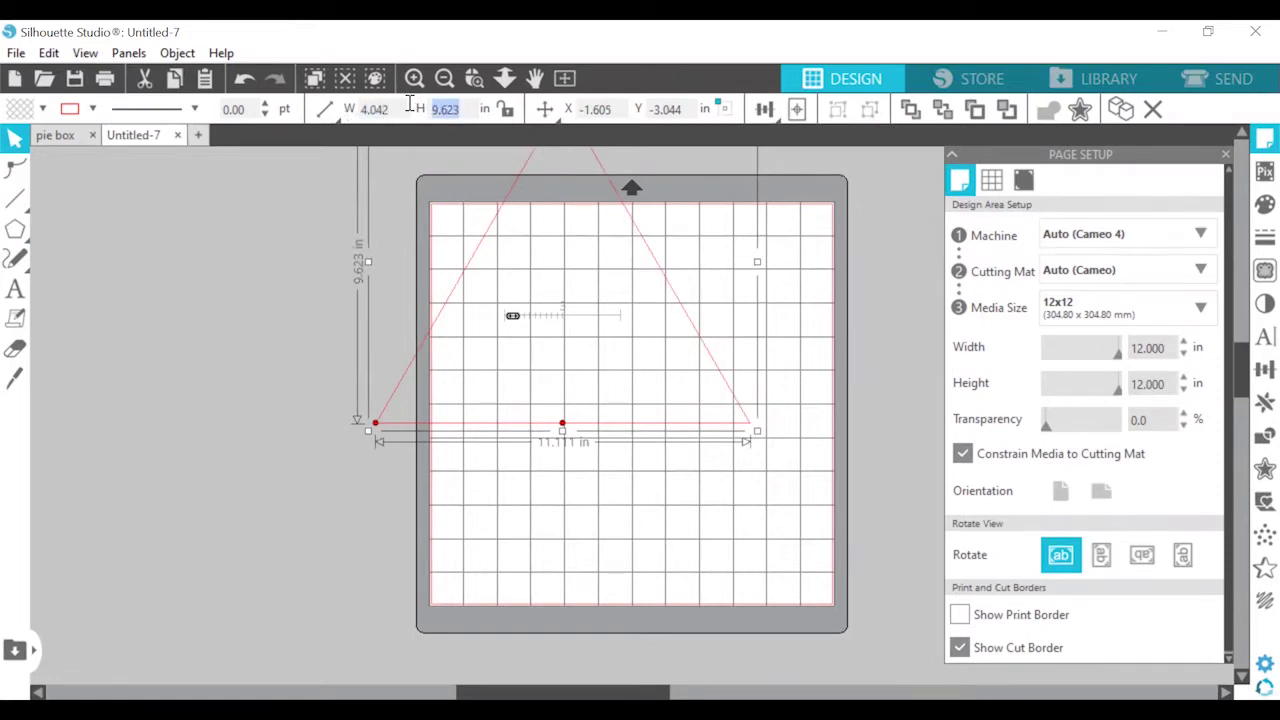
type("5")
key("Return")
left_click_drag(597, 295, 675, 322)
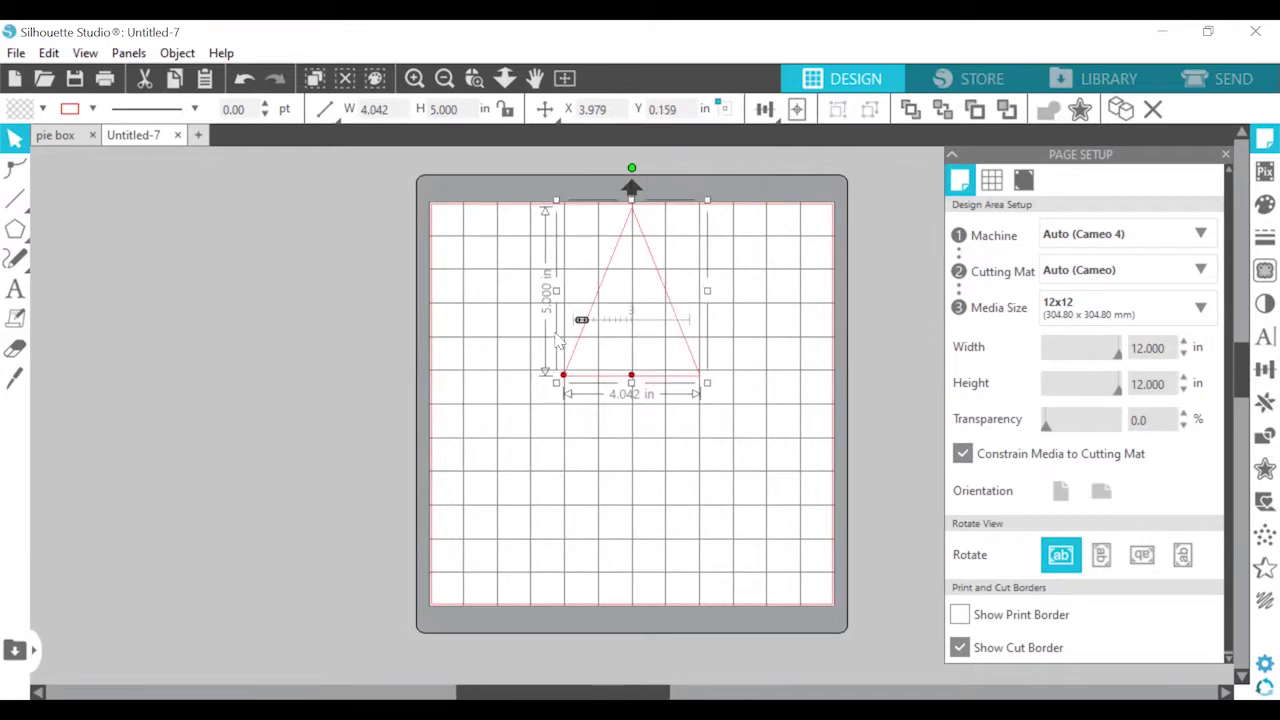
left_click(518, 421)
Draw a tall rectangle below the triangle and set it to 2 in wide.
left_click(44, 229)
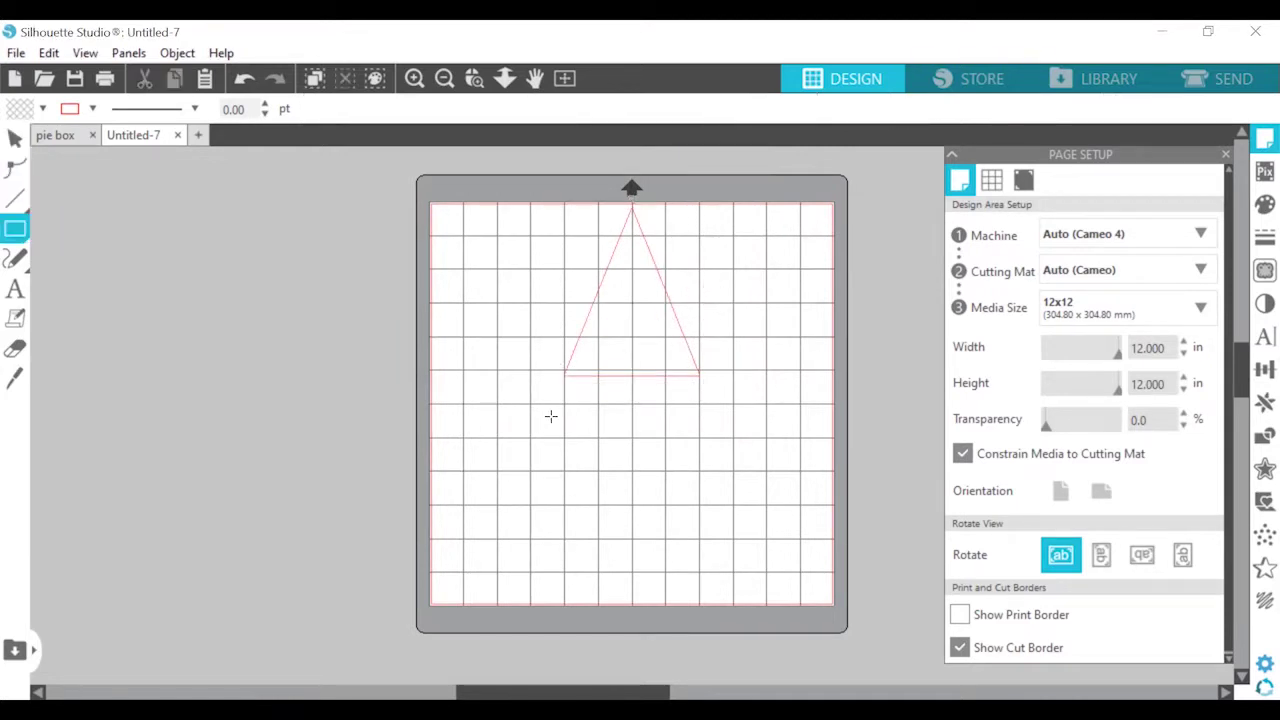
left_click_drag(551, 416, 636, 593)
left_click(348, 110)
type("2")
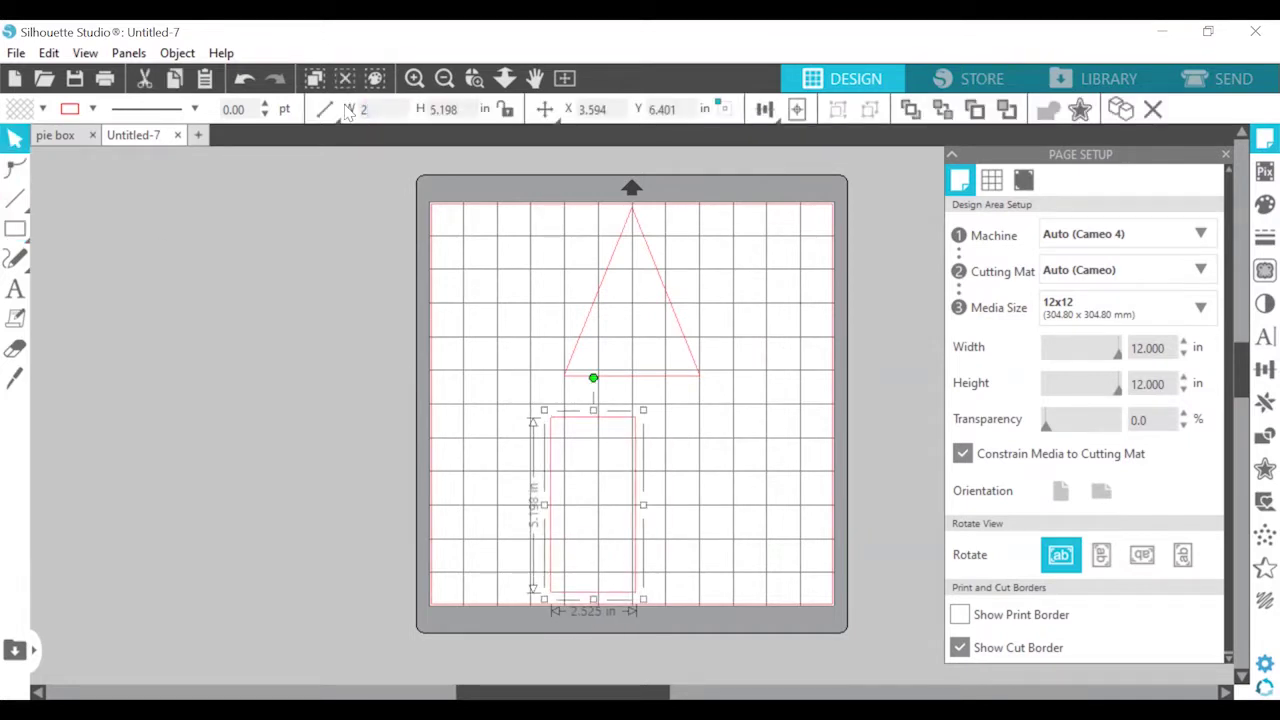
key("Return")
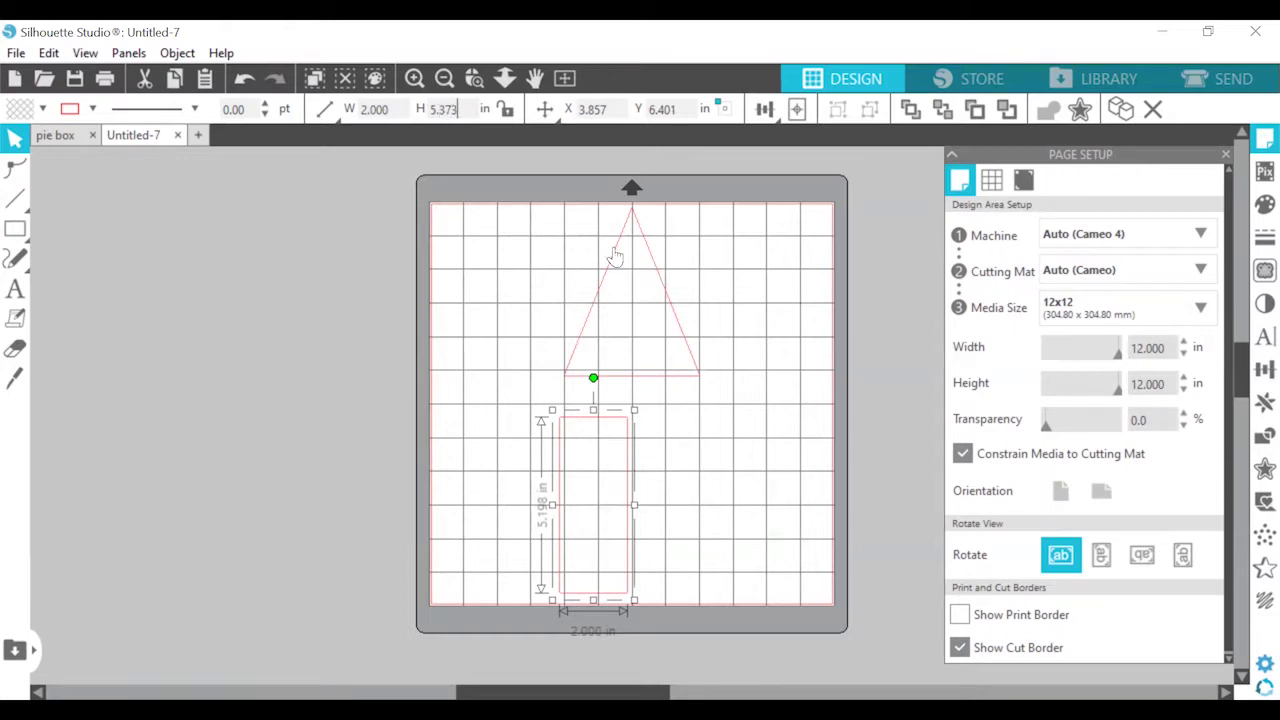
Move the rectangle beside the triangle and rotate it roughly parallel to the triangle's right sloping edge.
left_click_drag(629, 486, 764, 267)
mouse_move(671, 305)
left_mouse_down()
mouse_move(670, 321)
mouse_move(669, 309)
left_mouse_up()
left_click(653, 244)
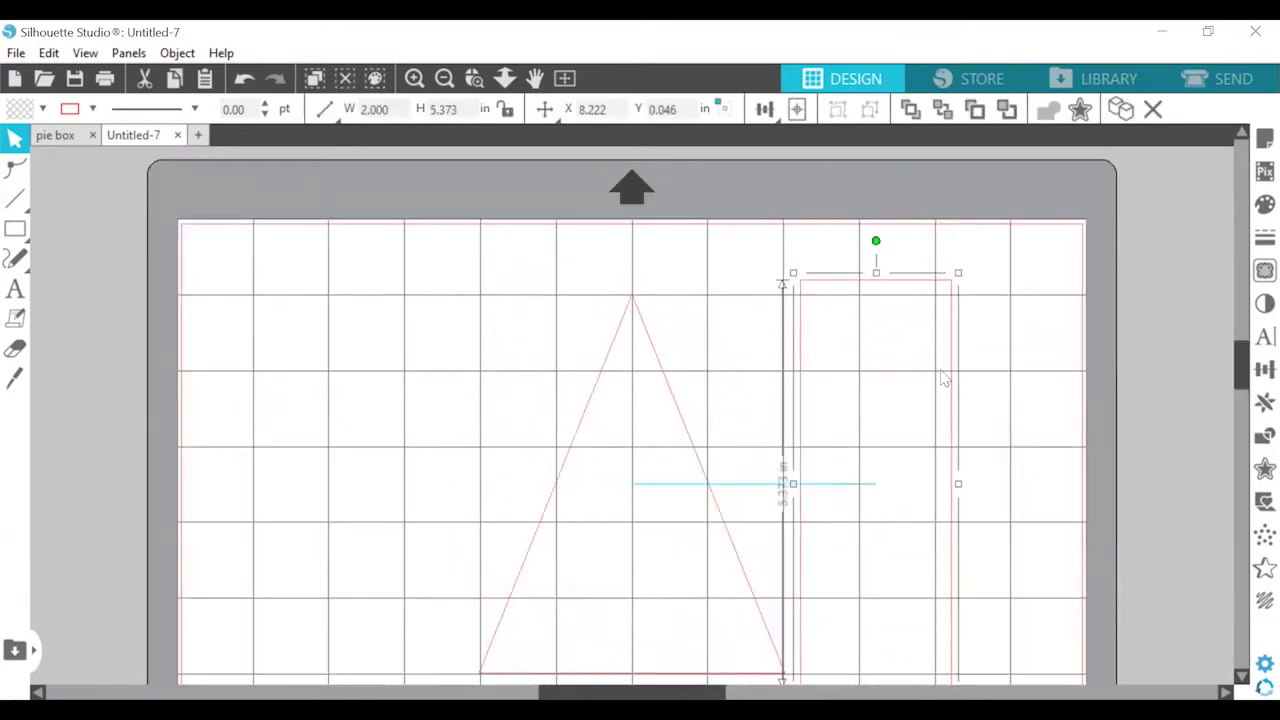
left_click_drag(875, 240, 762, 209)
left_click_drag(928, 421, 862, 387)
Fine-tune the rectangle's rotation and position so its long side lies flush along the triangle's right edge.
left_click(897, 426)
scroll(897, 426, "down", 1)
left_click(699, 285)
mouse_move(887, 468)
left_mouse_down()
mouse_move(874, 470)
mouse_move(889, 470)
left_mouse_up()
left_click_drag(695, 202, 691, 203)
left_click_drag(827, 319, 826, 320)
left_click_drag(691, 203, 694, 202)
left_click_drag(868, 422, 864, 421)
left_click_drag(687, 201, 686, 203)
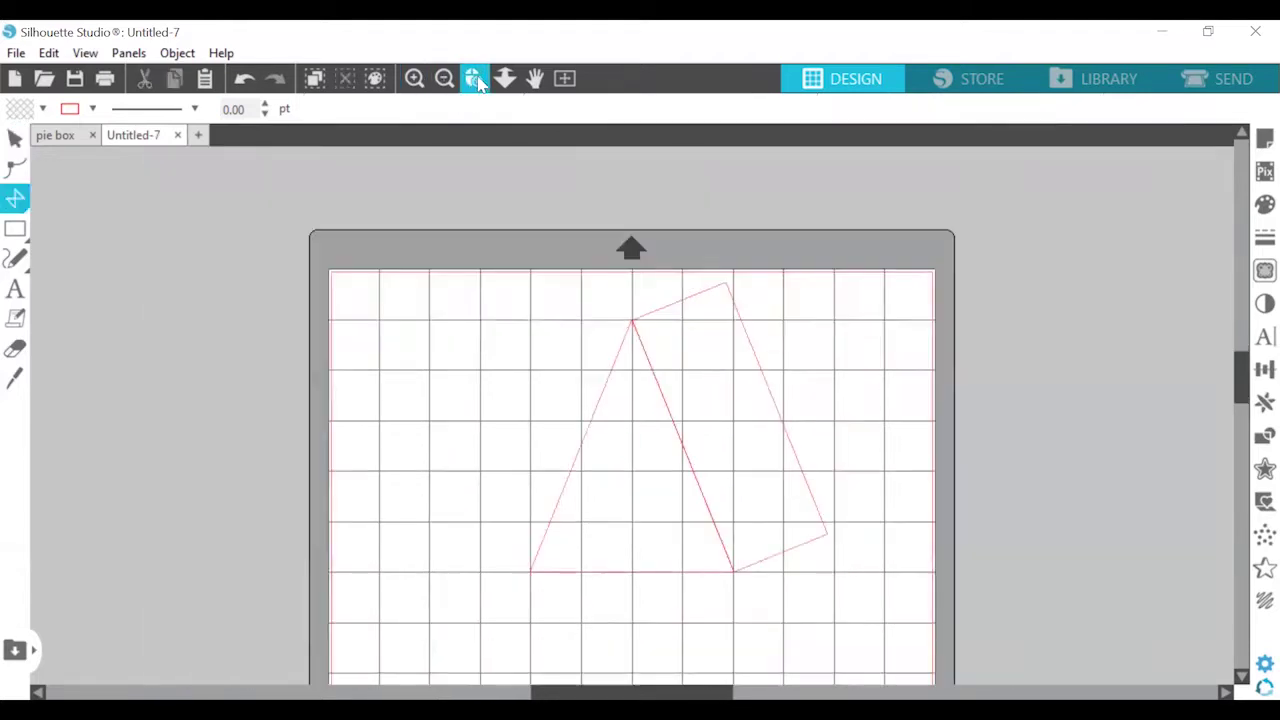
Draw a closed four-sided glue tab along the lower short edge of the tilted rectangle.
left_click(475, 79)
left_click_drag(707, 500, 789, 588)
scroll(730, 528, "up", 1)
scroll(546, 523, "up", 2)
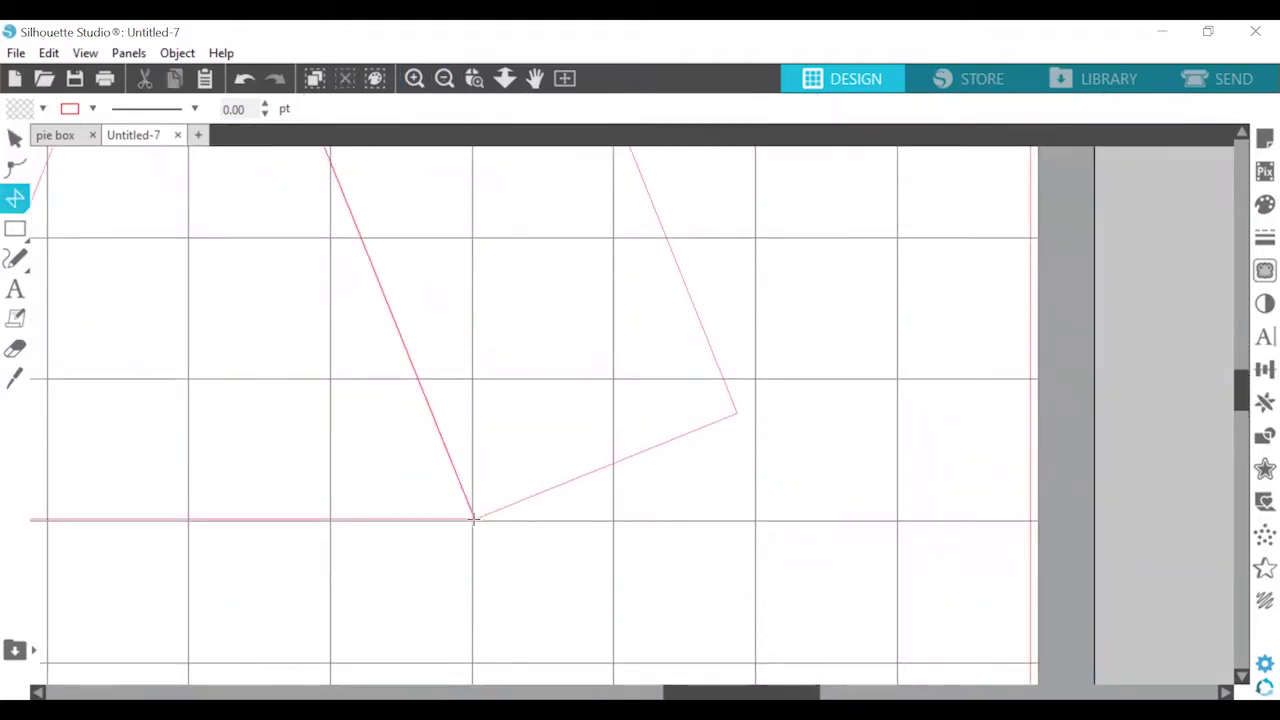
left_click_drag(511, 554, 583, 590)
left_click(575, 581)
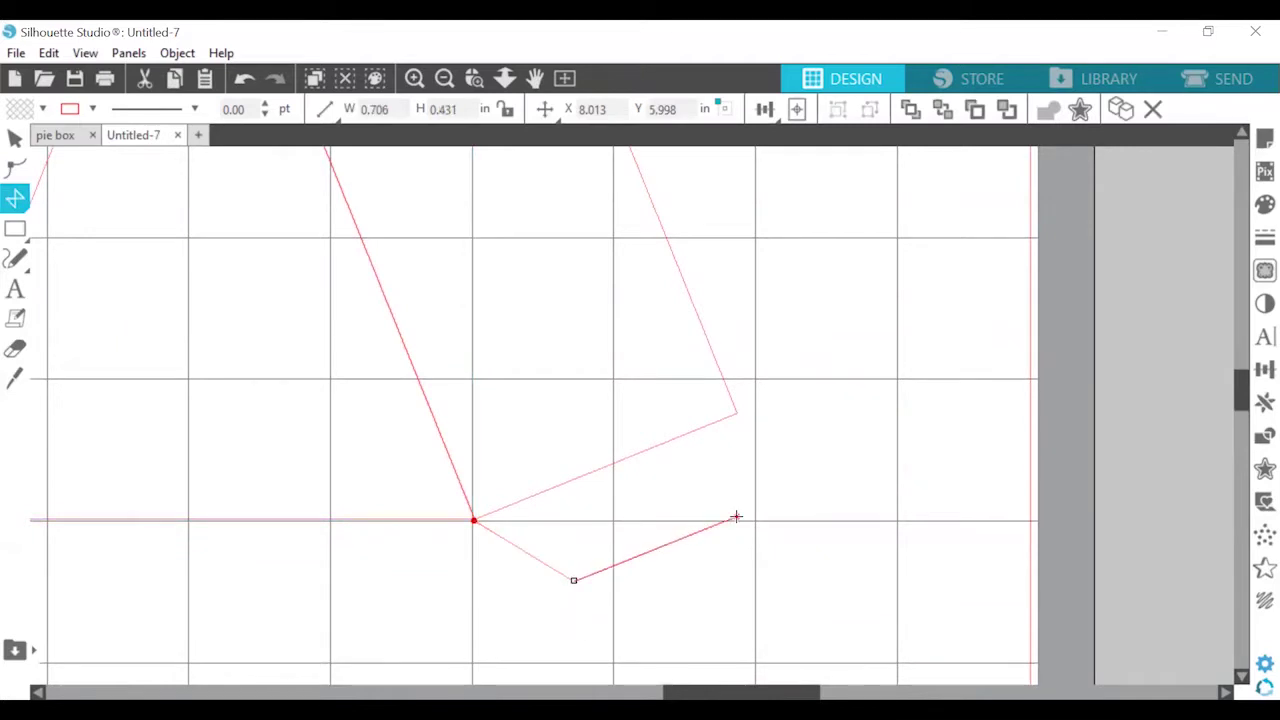
left_click(736, 517)
left_click(737, 414)
left_click(474, 520)
Edit the glue tab's points, pulling its two outer corners inward to taper the tab.
left_click(14, 138)
left_click(626, 565)
right_click(625, 568)
left_click(689, 363)
left_click_drag(737, 517, 732, 521)
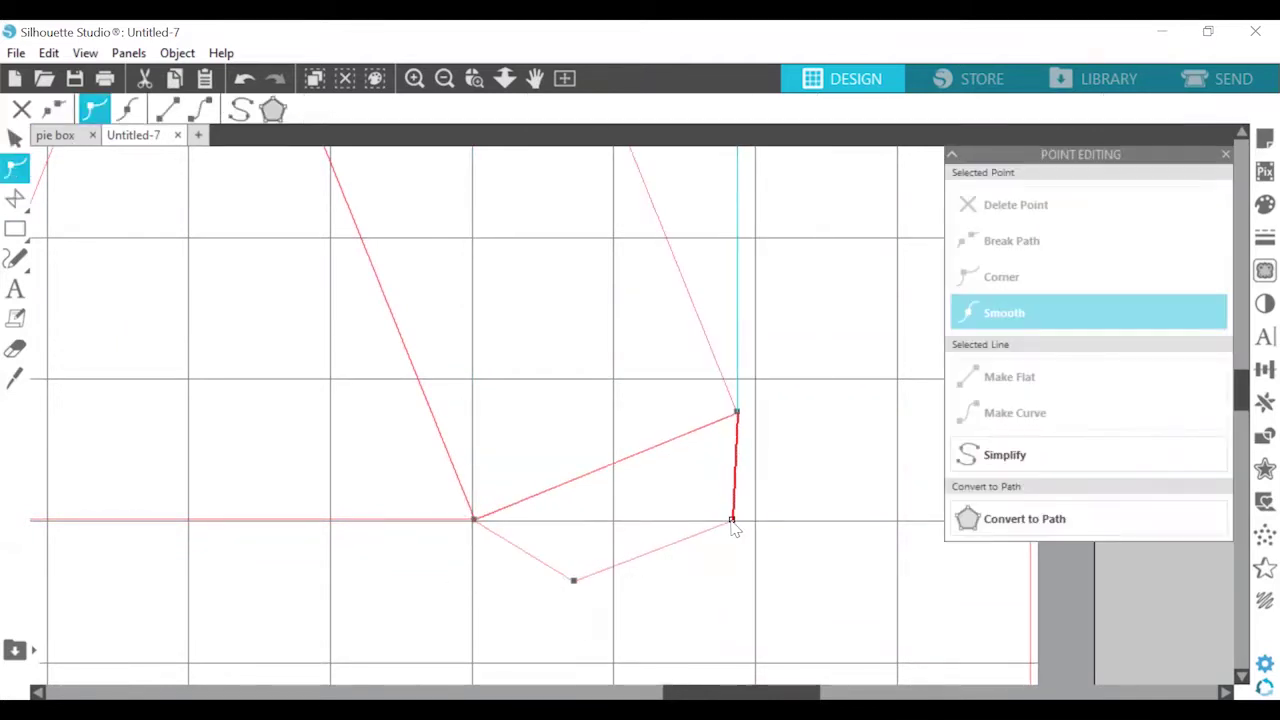
left_click_drag(574, 581, 574, 576)
left_click_drag(732, 520, 721, 516)
left_click(777, 520)
scroll(780, 523, "up", 4)
left_click(866, 569)
scroll(880, 400, "right", 2)
left_click(903, 208)
left_click(669, 526)
Create a mirrored copy of the glue tab above the original.
left_click(444, 80)
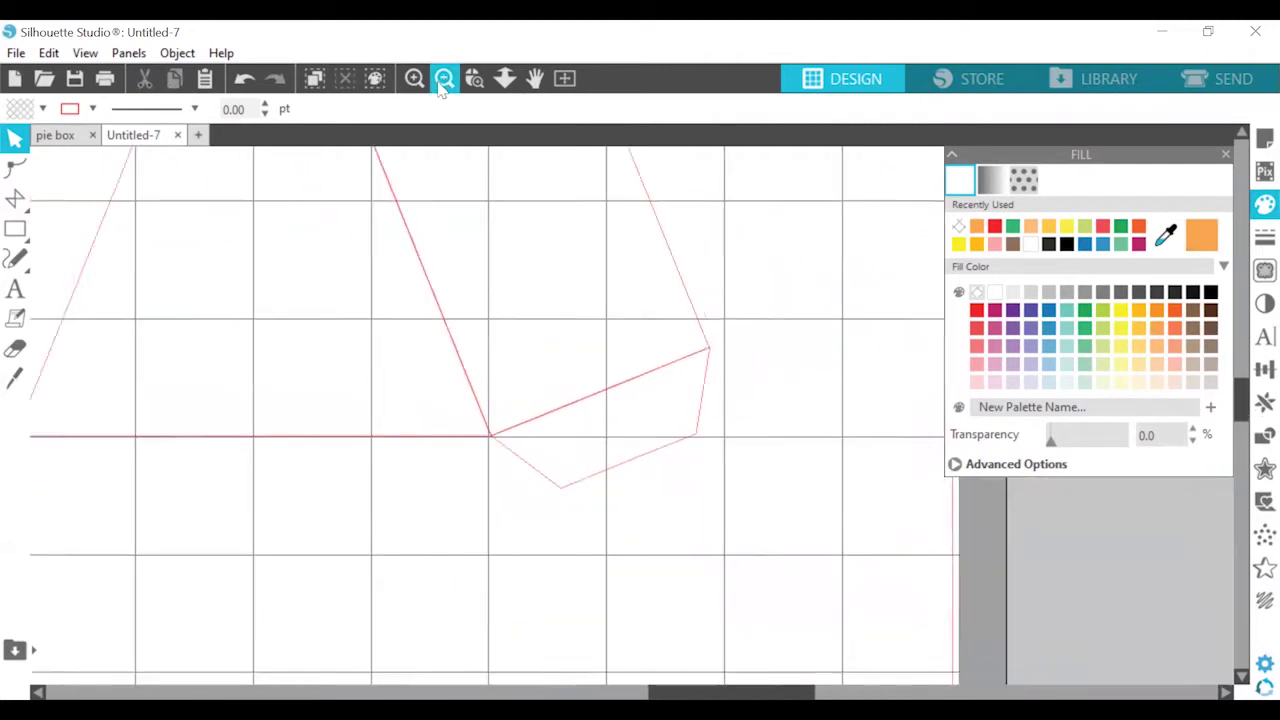
left_click(444, 80)
scroll(560, 330, "up", 3)
scroll(560, 330, "left", 2)
left_click(444, 80)
left_click(735, 549)
left_click(1265, 403)
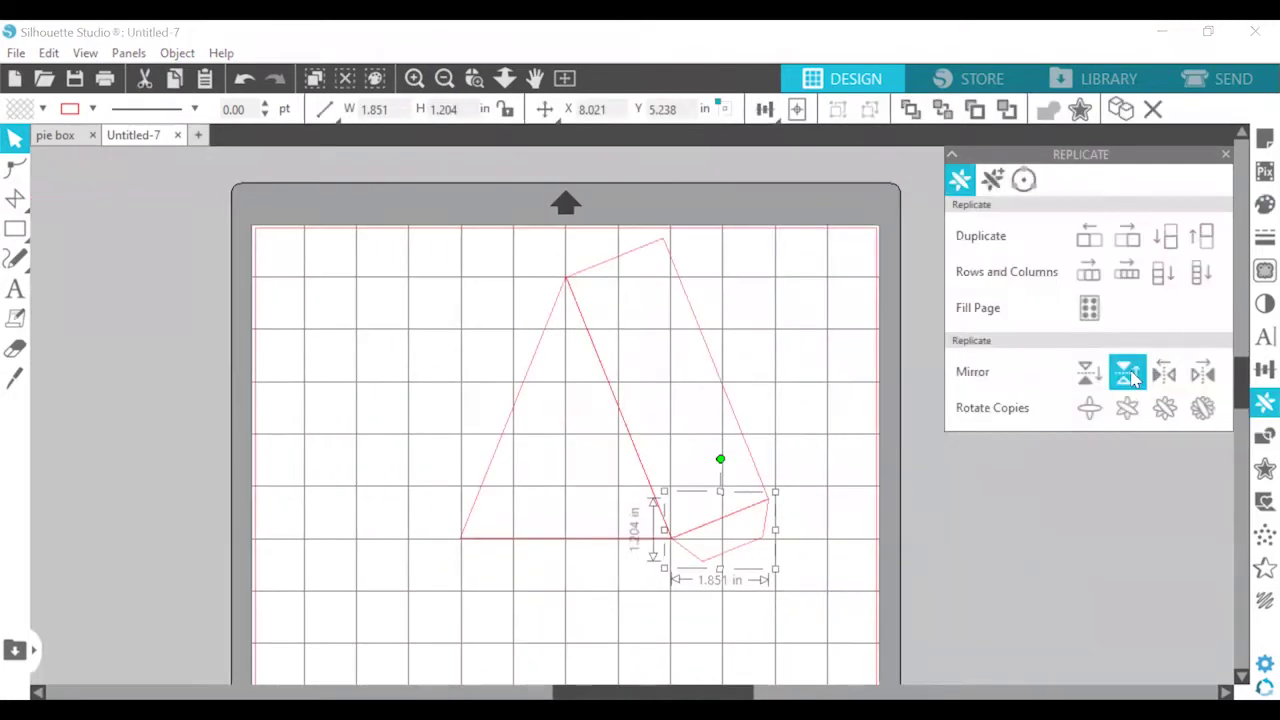
left_click(1128, 374)
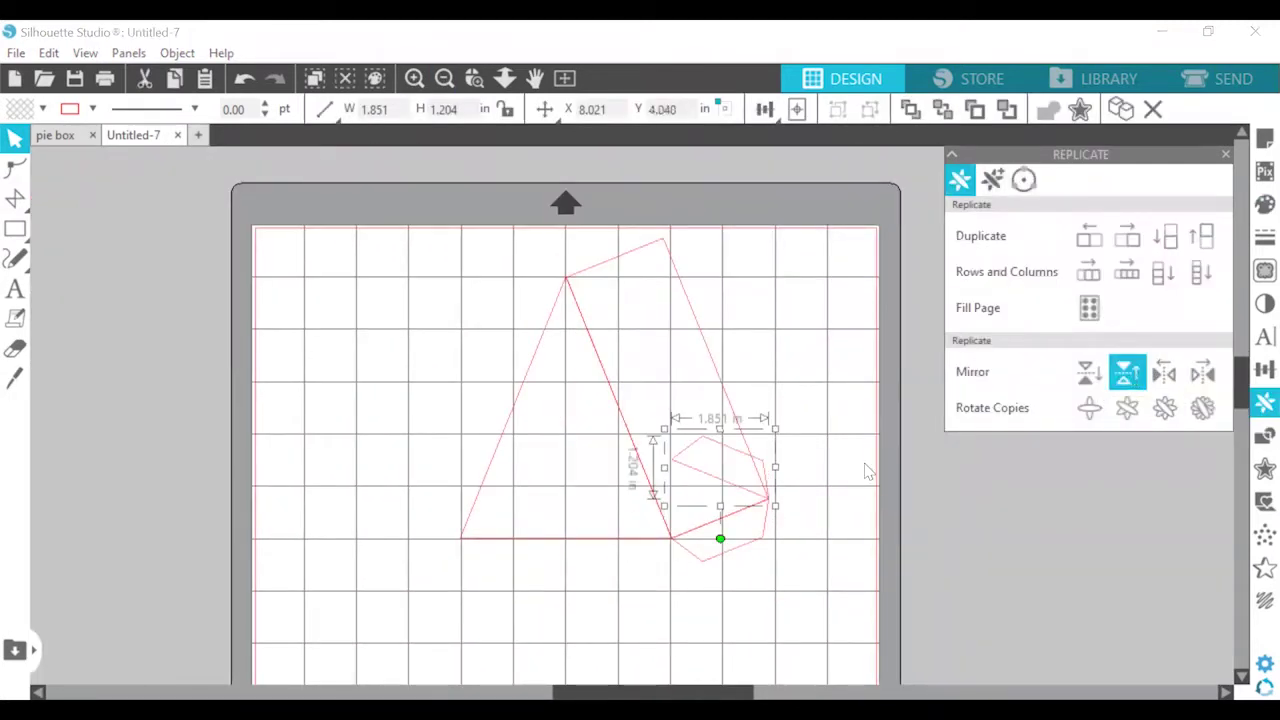
Rotate the mirrored glue tab and align it with the upper short edge of the tilted rectangle.
left_click_drag(719, 540, 778, 538)
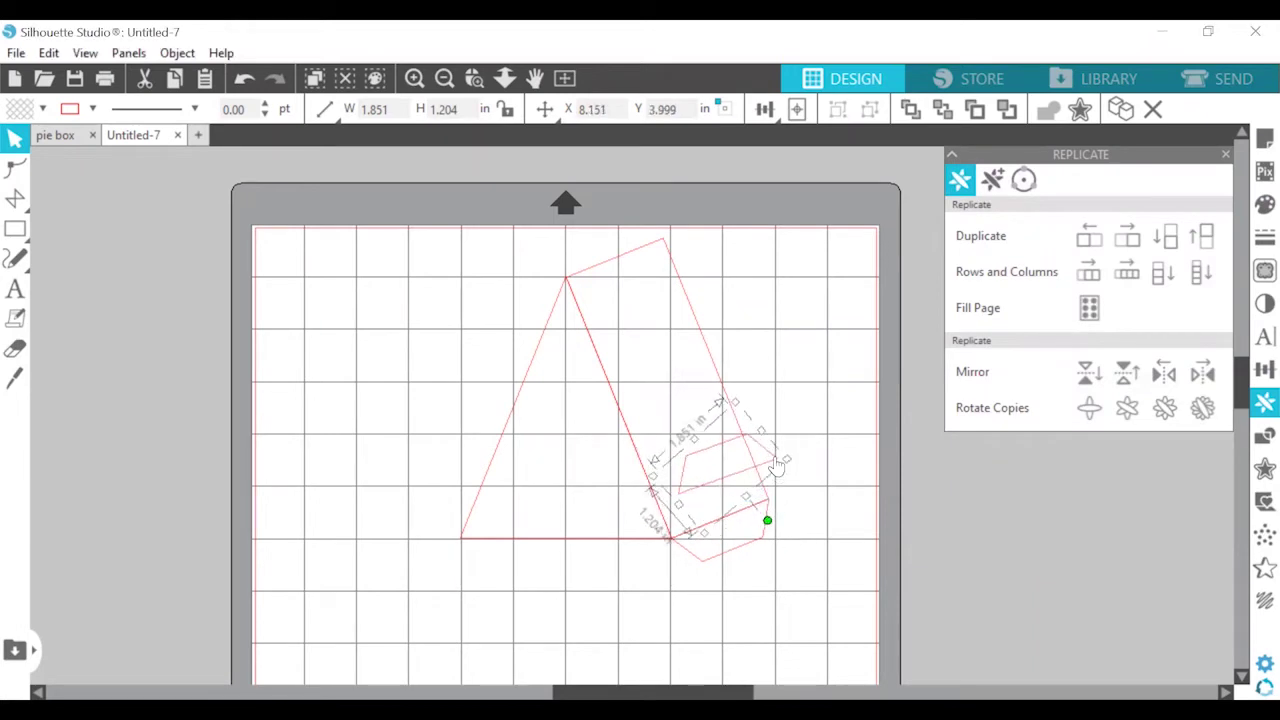
left_click_drag(777, 466, 666, 246)
left_click_drag(658, 303, 660, 302)
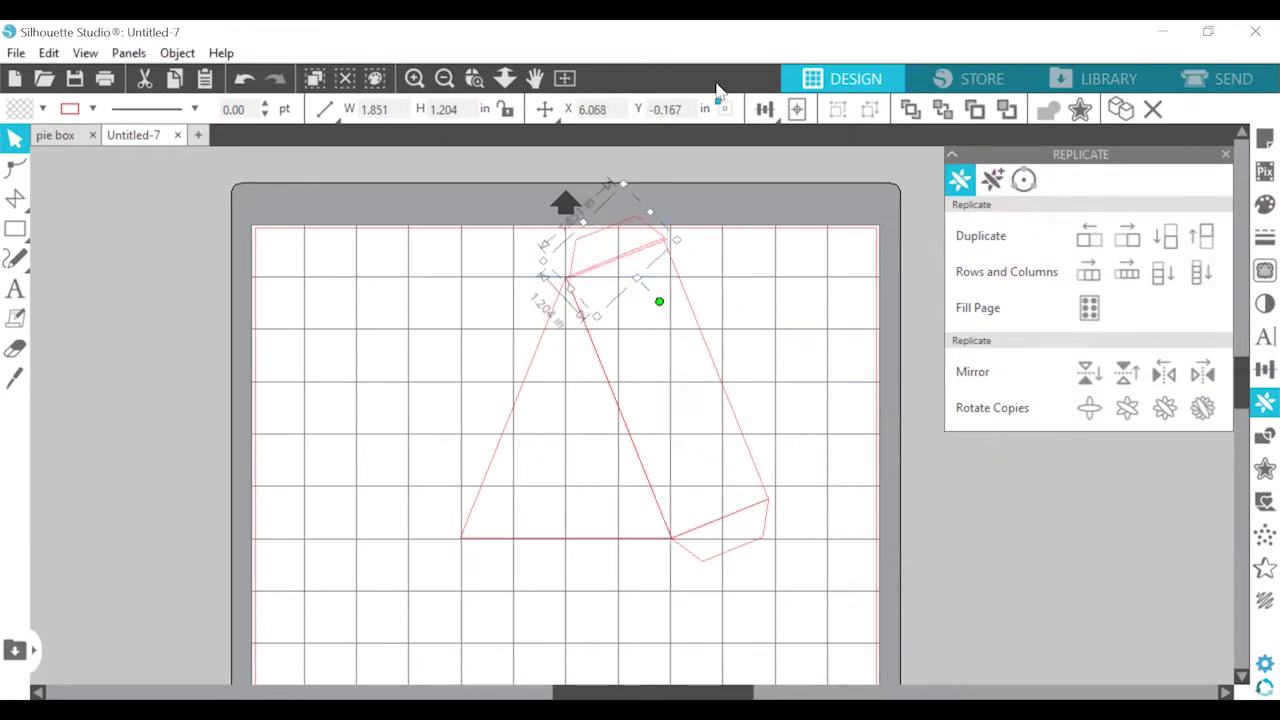
left_click(474, 79)
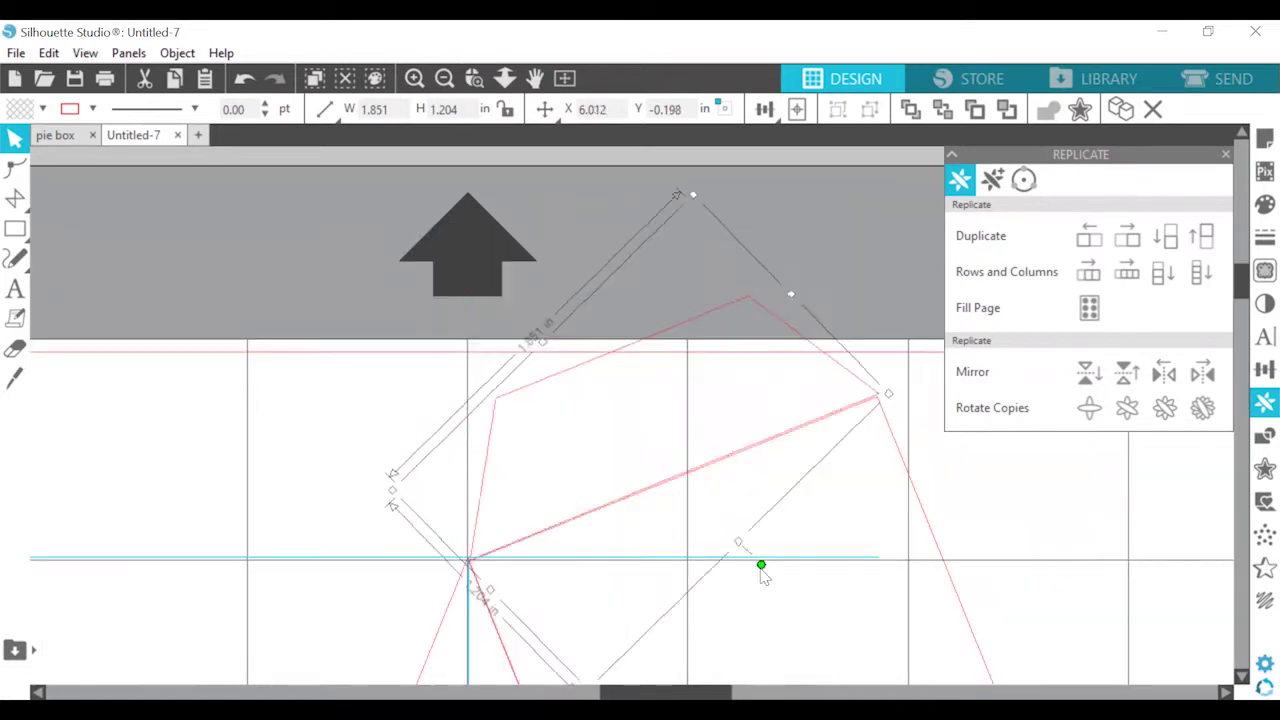
left_click_drag(763, 570, 764, 572)
left_click_drag(674, 349, 668, 353)
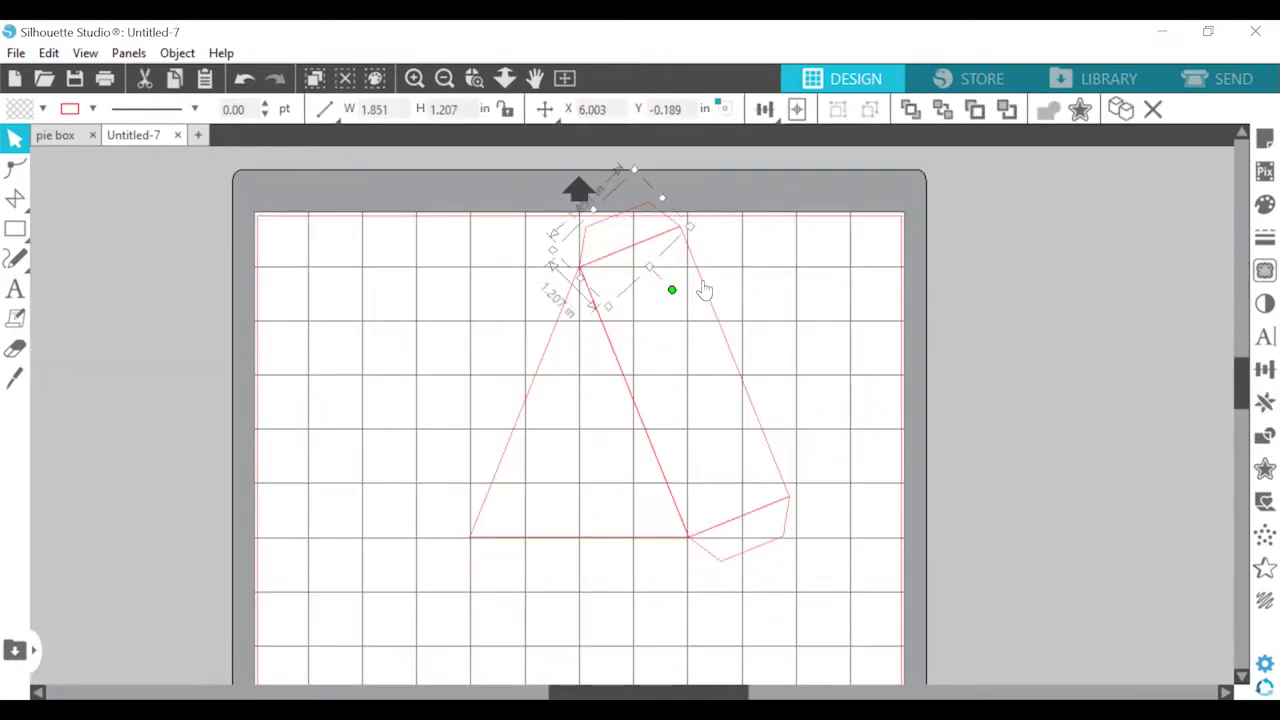
Mirror the tilted rectangle and its two glue tabs to the left, aligning the copy with the triangle's left edge.
left_click(712, 290)
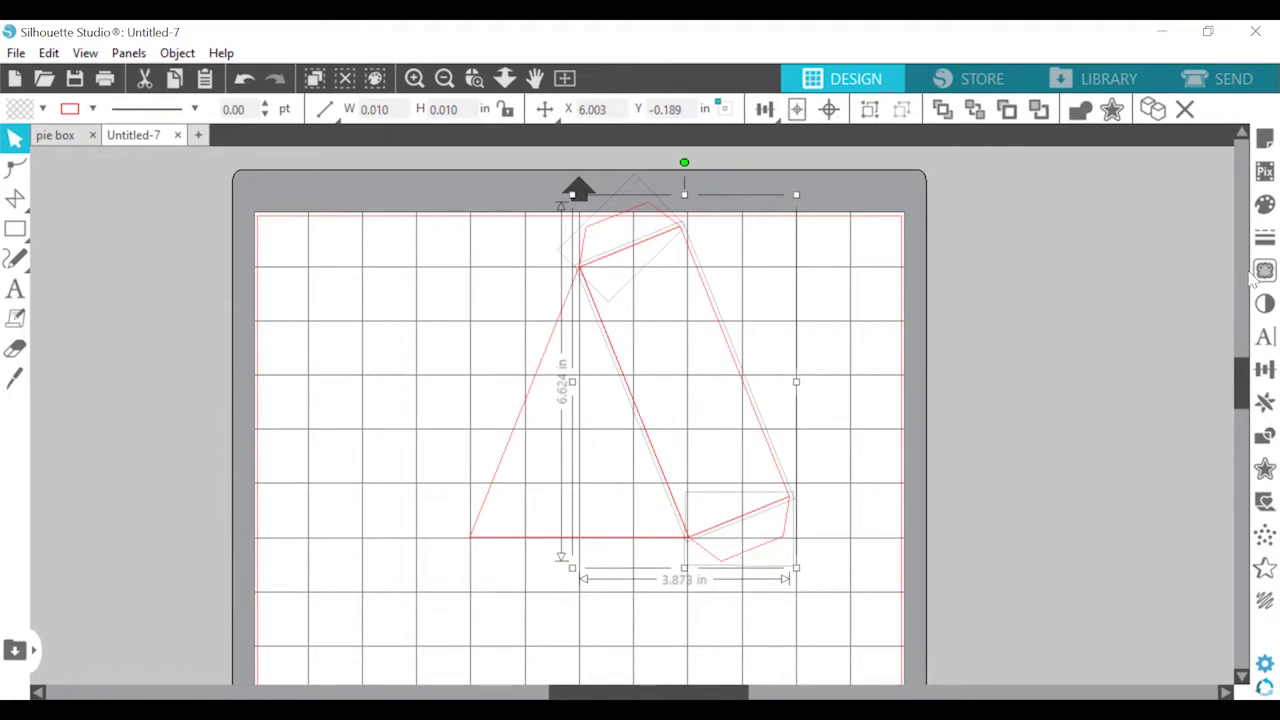
left_click(1265, 402)
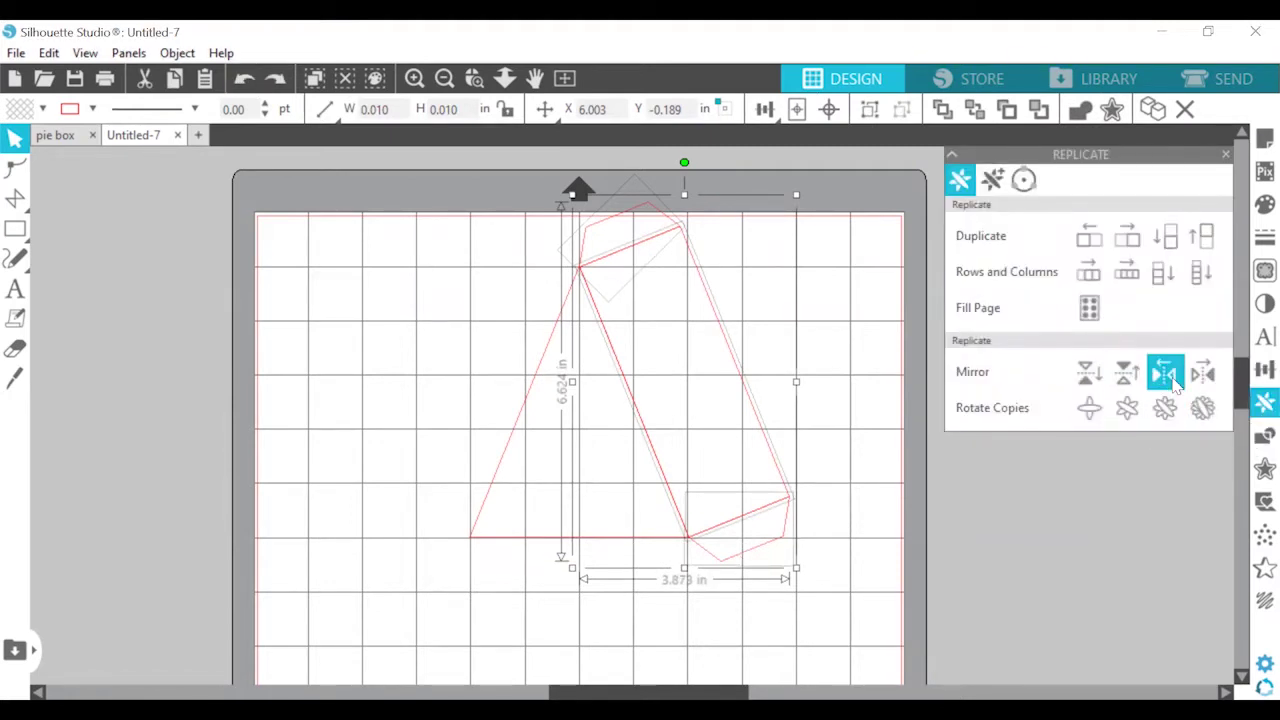
left_click(1165, 378)
key("Right")
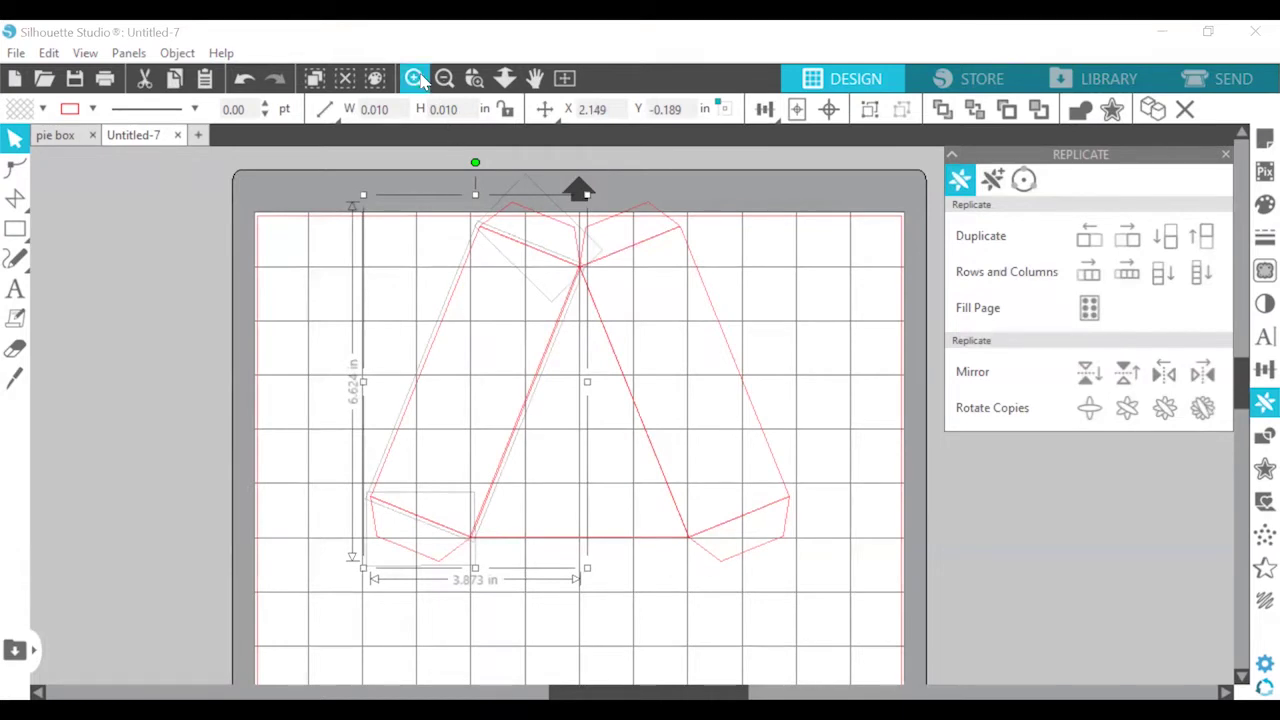
Delete the upper glue tab from the right side panel.
left_click(416, 79)
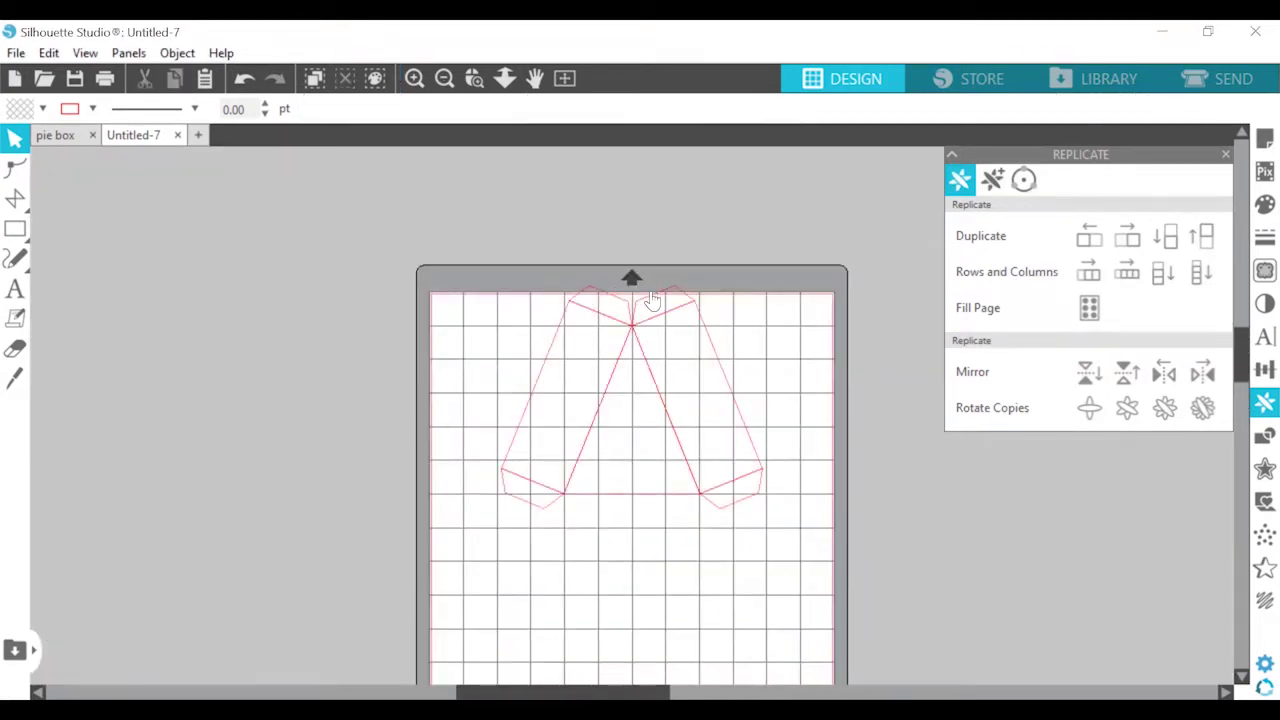
left_click(651, 300)
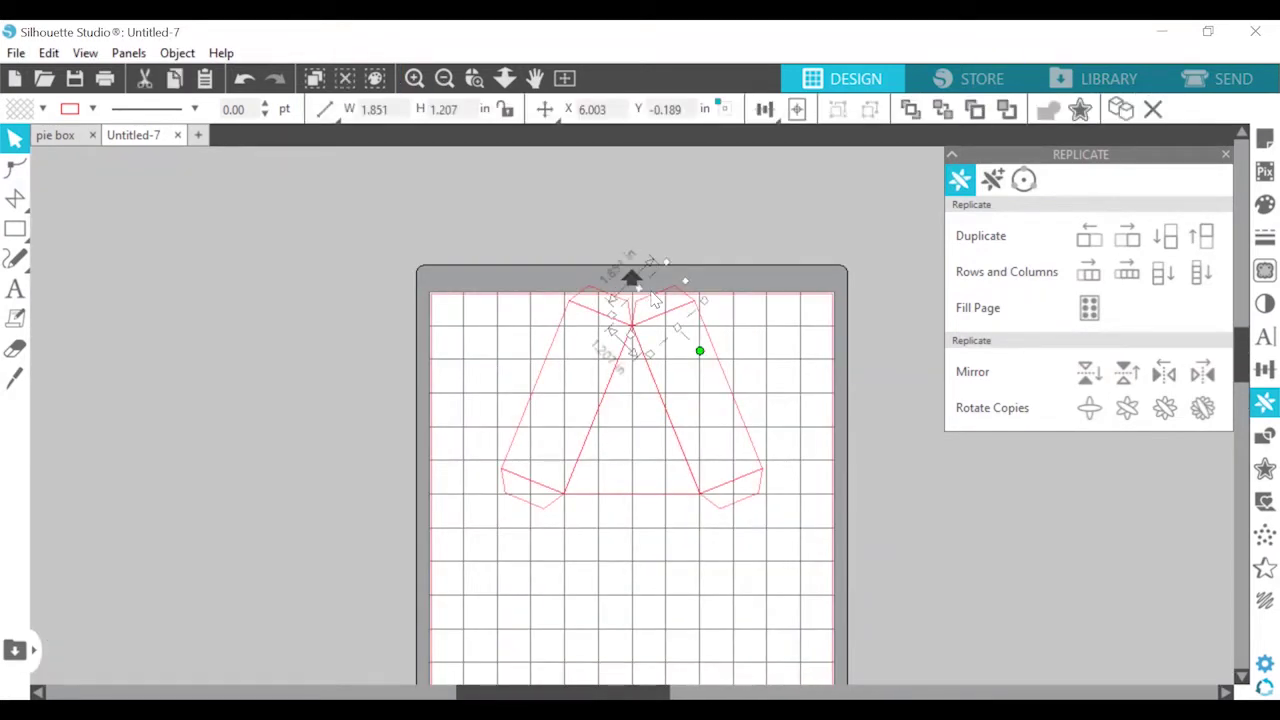
key("Delete")
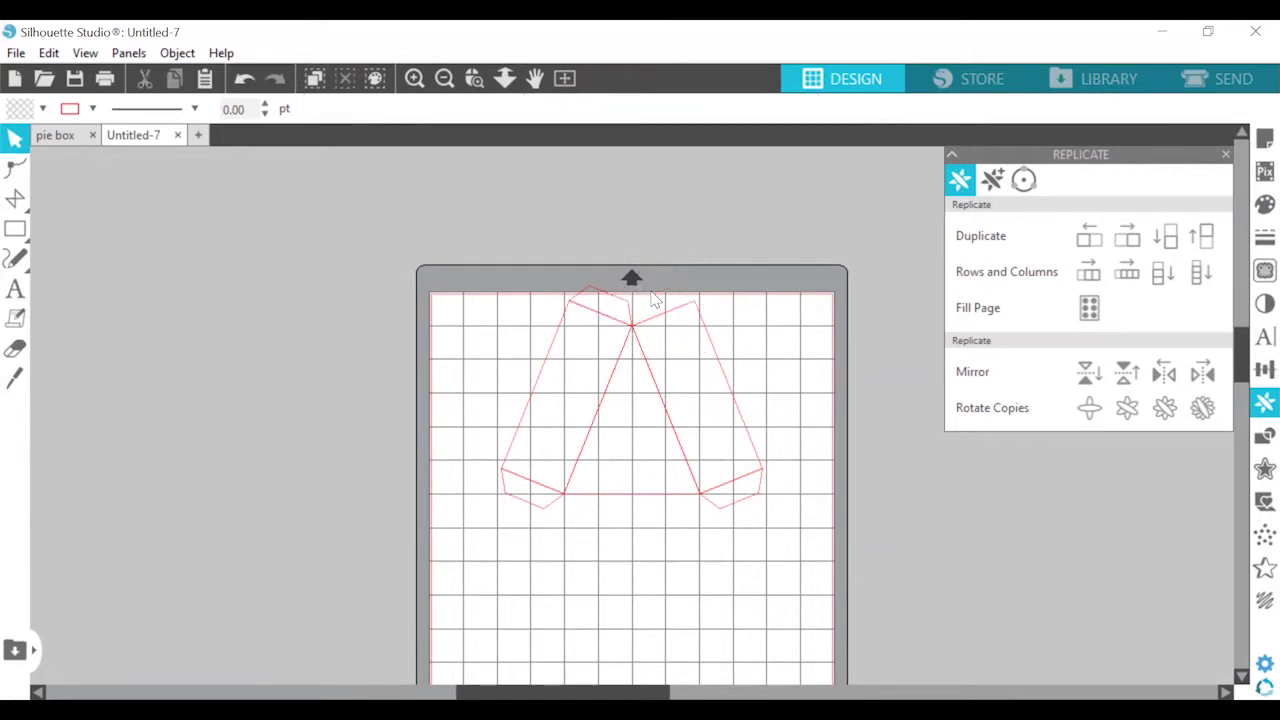
Draw a rectangle about 4.01 by 2.02 in beneath the triangle's base.
scroll(558, 348, "down", 1)
key("r")
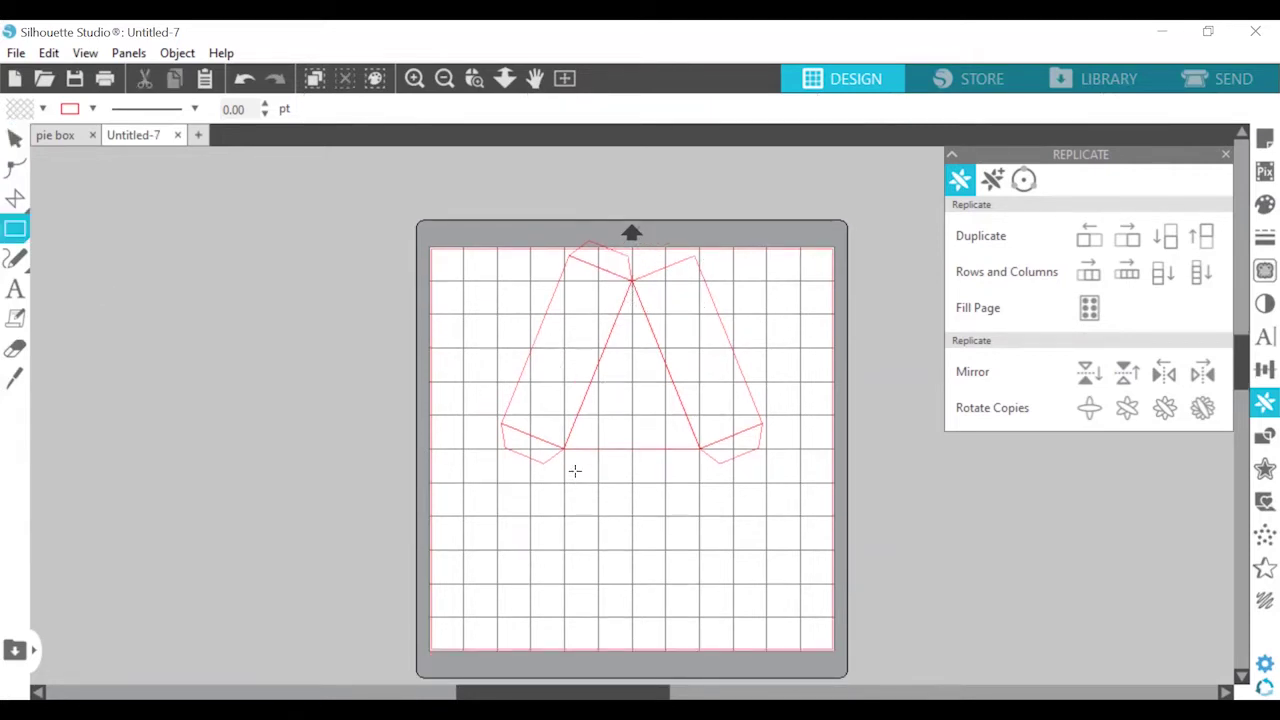
left_click_drag(565, 450, 701, 524)
key("v")
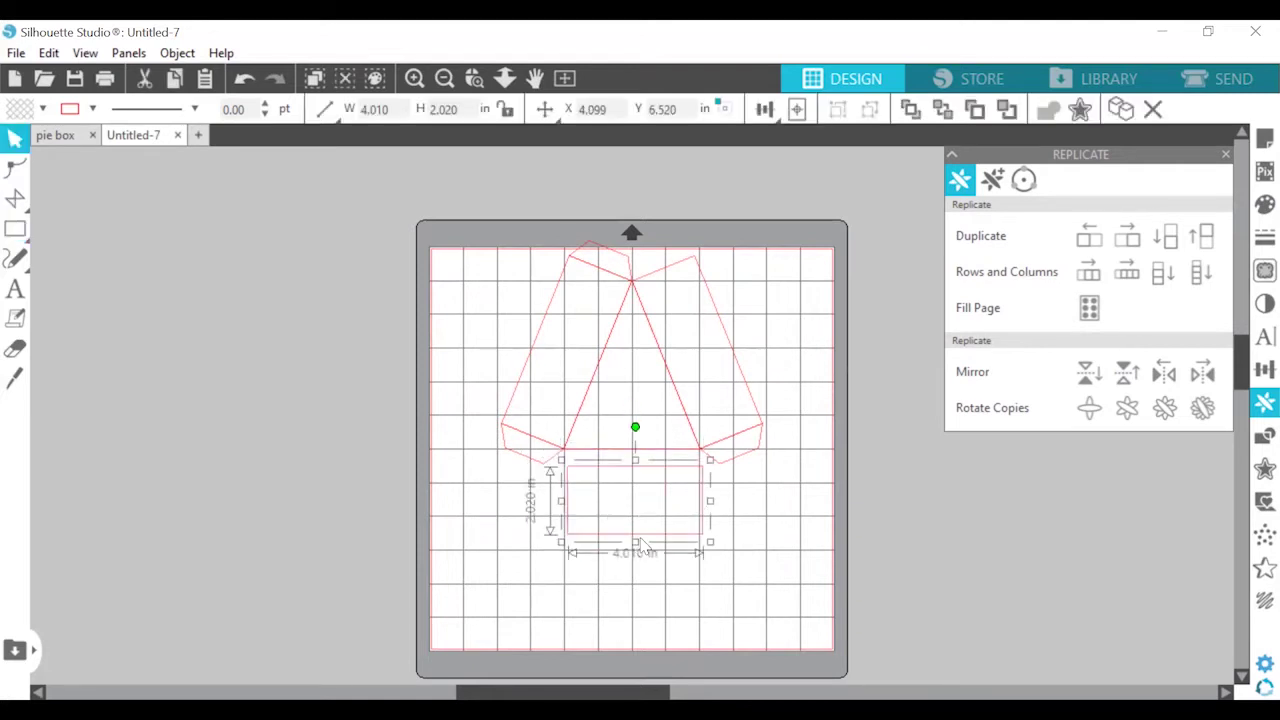
Set the lower rectangle to 4.042 in wide and 2.000 in high, and move it up against the triangle's base.
left_click(611, 458)
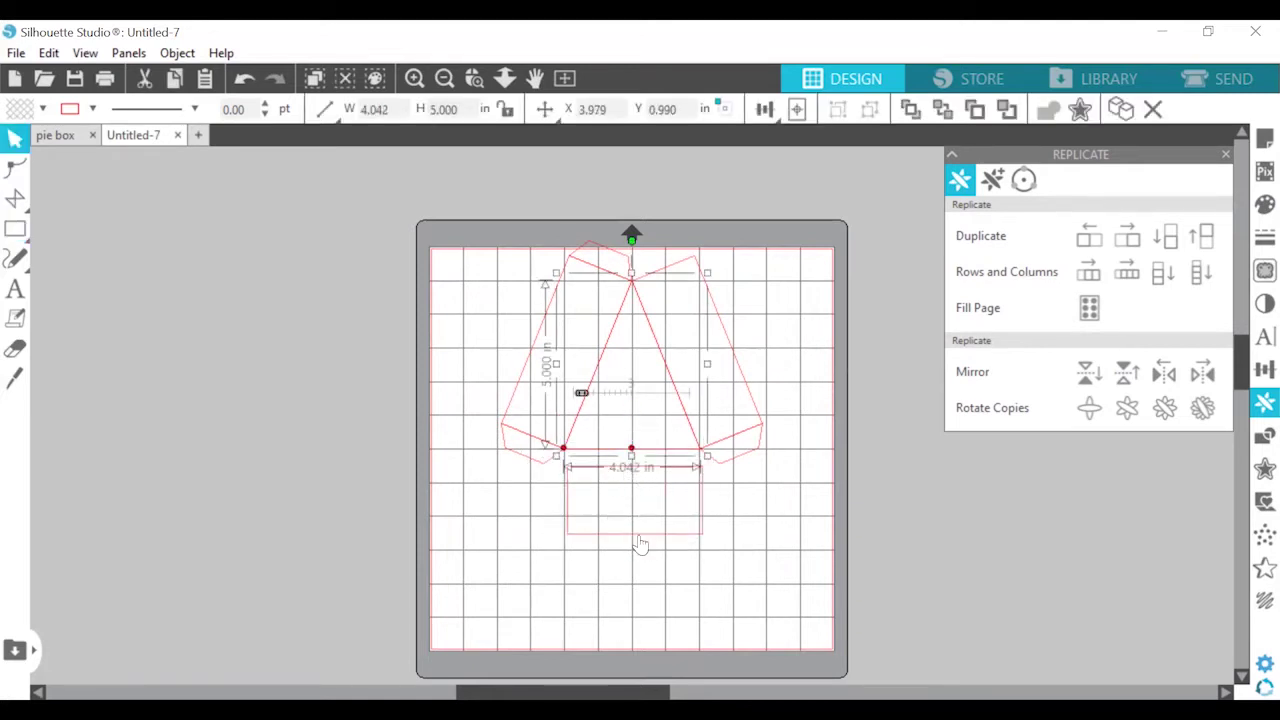
left_click(632, 538)
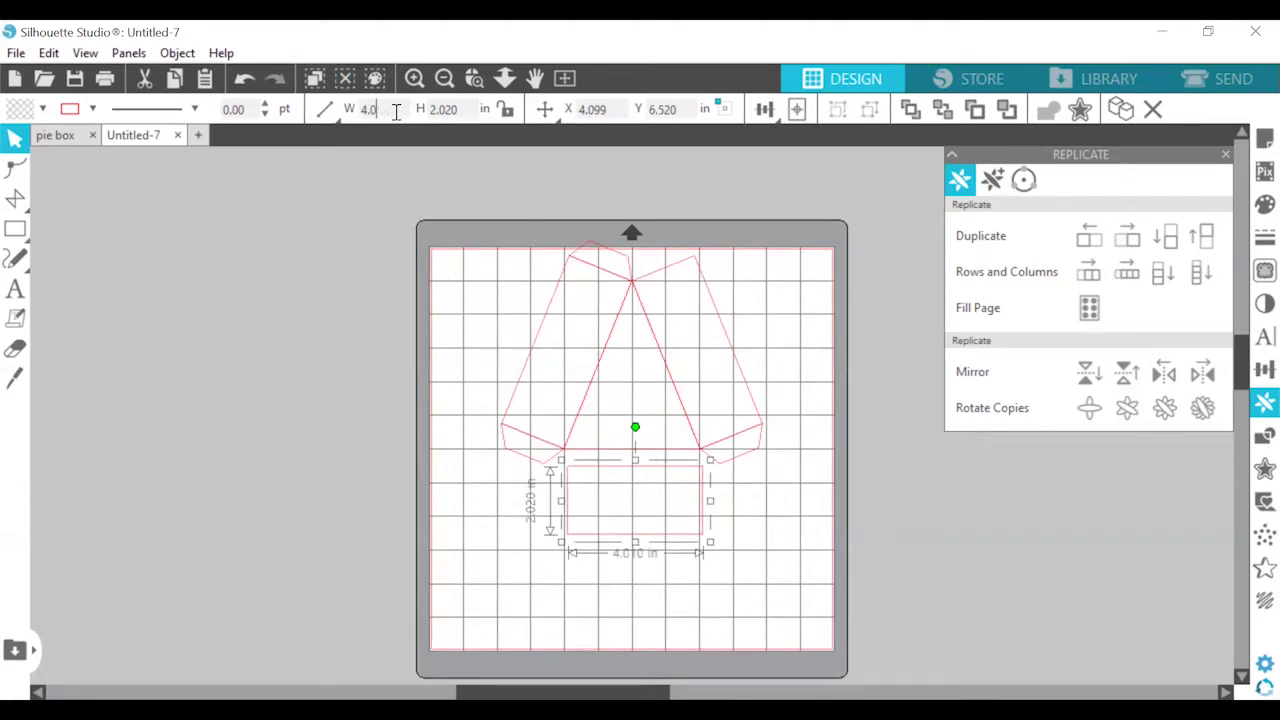
left_click(396, 111)
type("4.042")
key("Return")
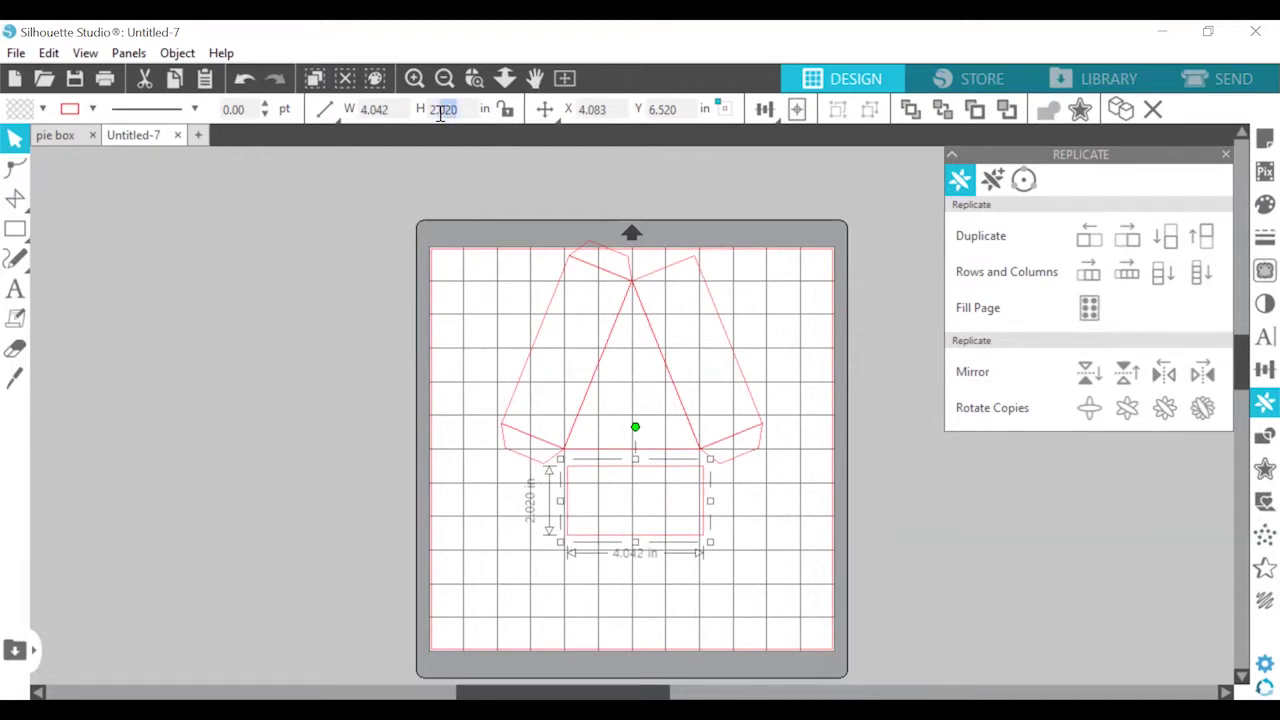
type("2.000")
key("Return")
left_click_drag(707, 519, 703, 504)
Mirror the triangle downward and move the inverted copy below the lower rectangle.
scroll(510, 441, "up", 2)
left_click(512, 434)
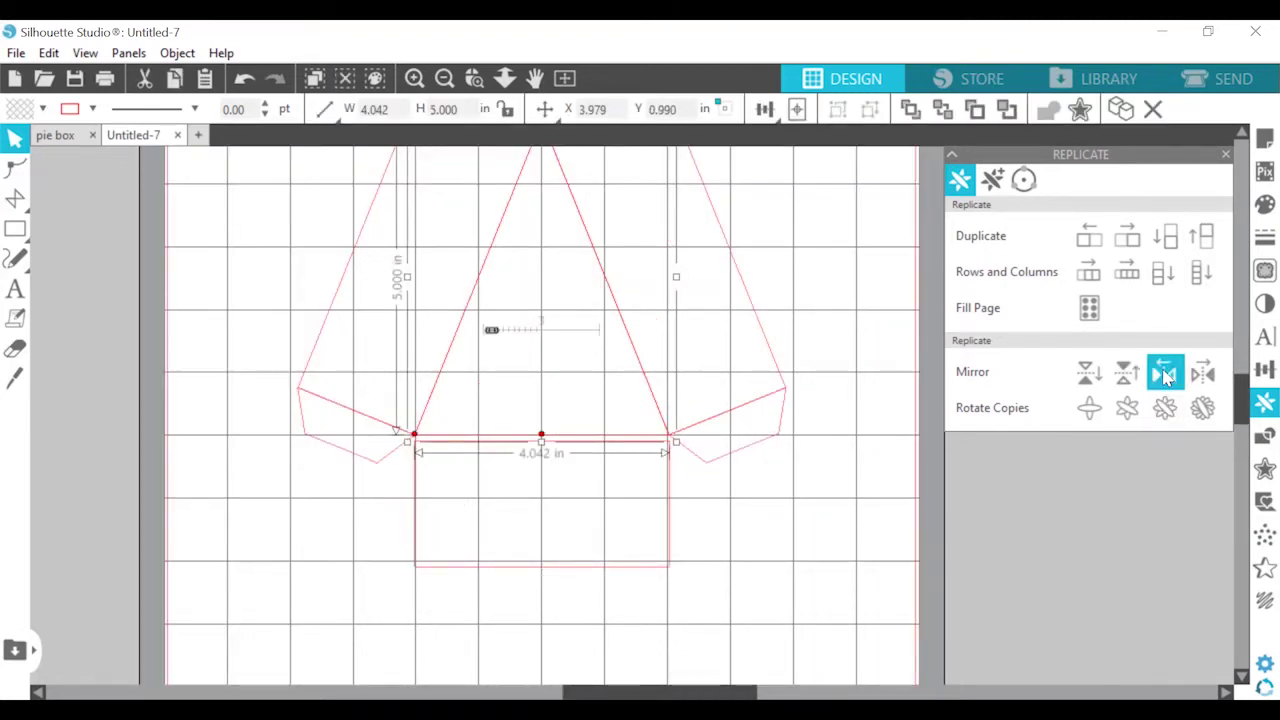
left_click(1089, 372)
scroll(745, 521, "down", 2)
left_click_drag(604, 518, 604, 683)
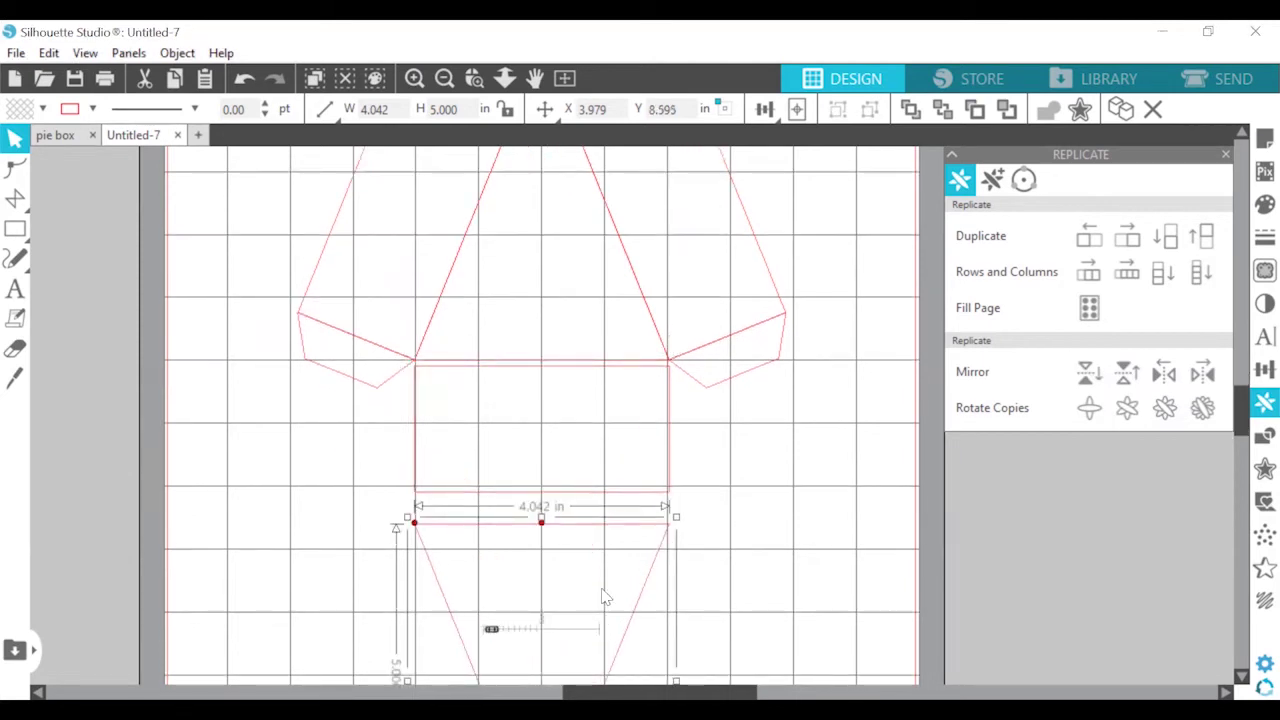
Move the lower rectangle up so its top edge lines up with the upper triangle's base.
left_click(593, 492)
left_click_drag(593, 492, 593, 486)
left_click(474, 79)
scroll(537, 352, "up", 5)
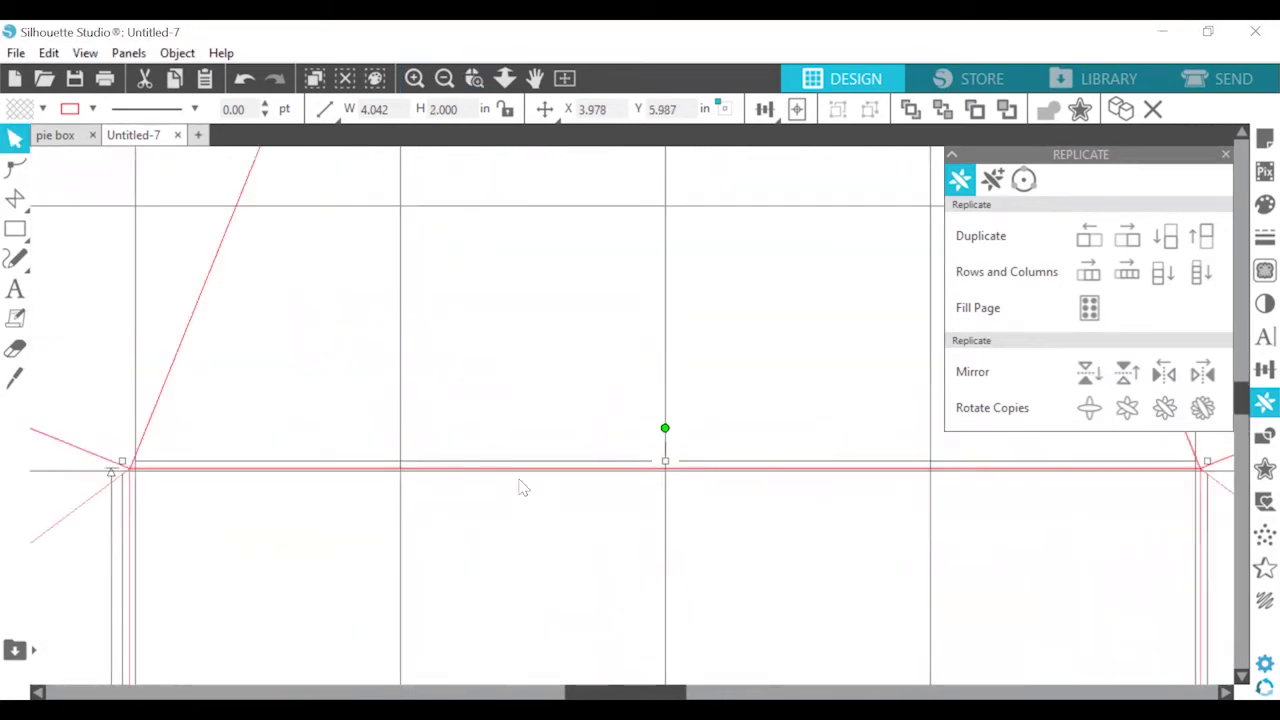
scroll(190, 521, "down", 2)
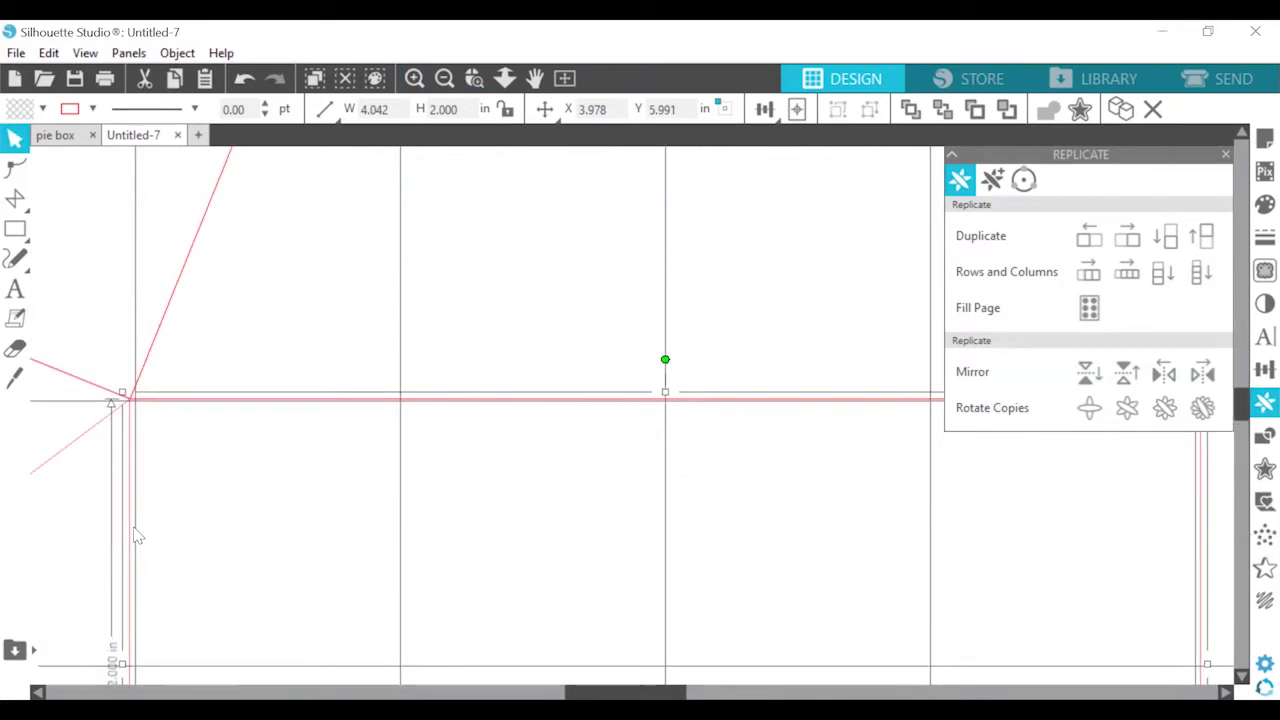
scroll(205, 545, "down", 6)
Enable Smart Snapping and align the inverted triangle with the bottom edge of the rectangle.
left_click(229, 421)
left_click(1262, 140)
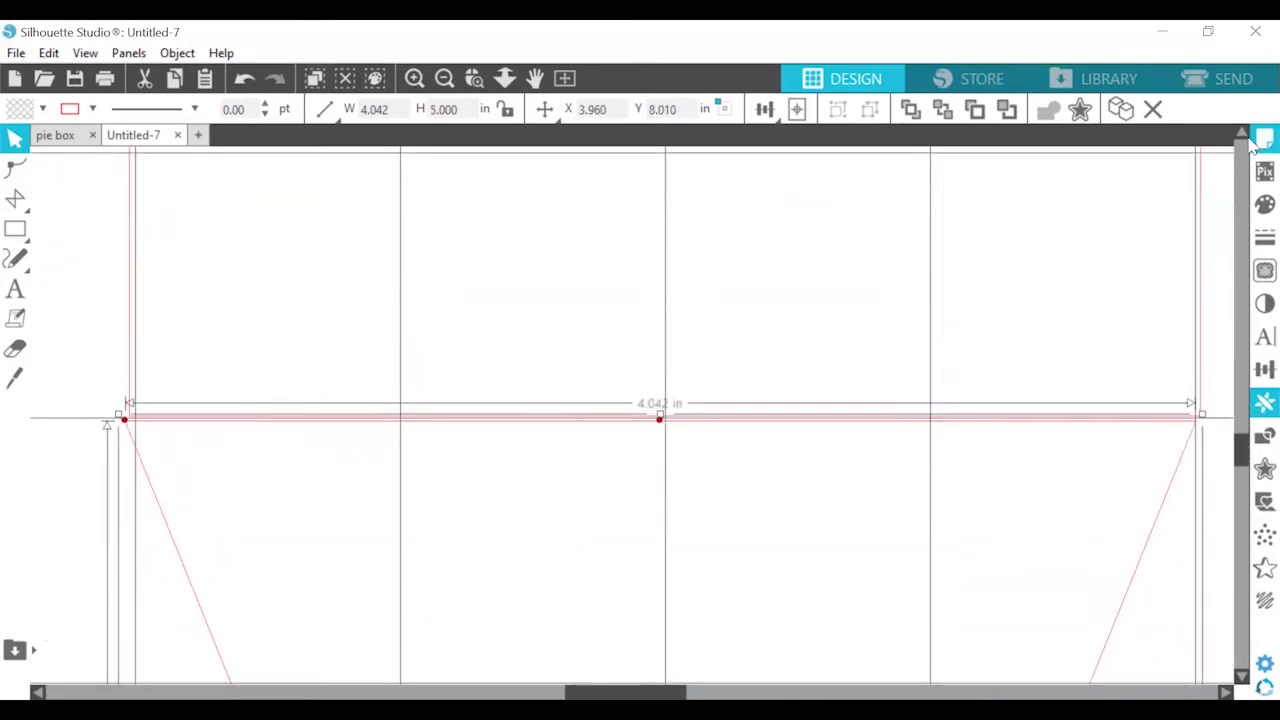
left_click(965, 323)
left_click_drag(158, 514, 163, 509)
left_click(60, 500)
scroll(590, 430, "down", 2)
scroll(590, 430, "right", 6)
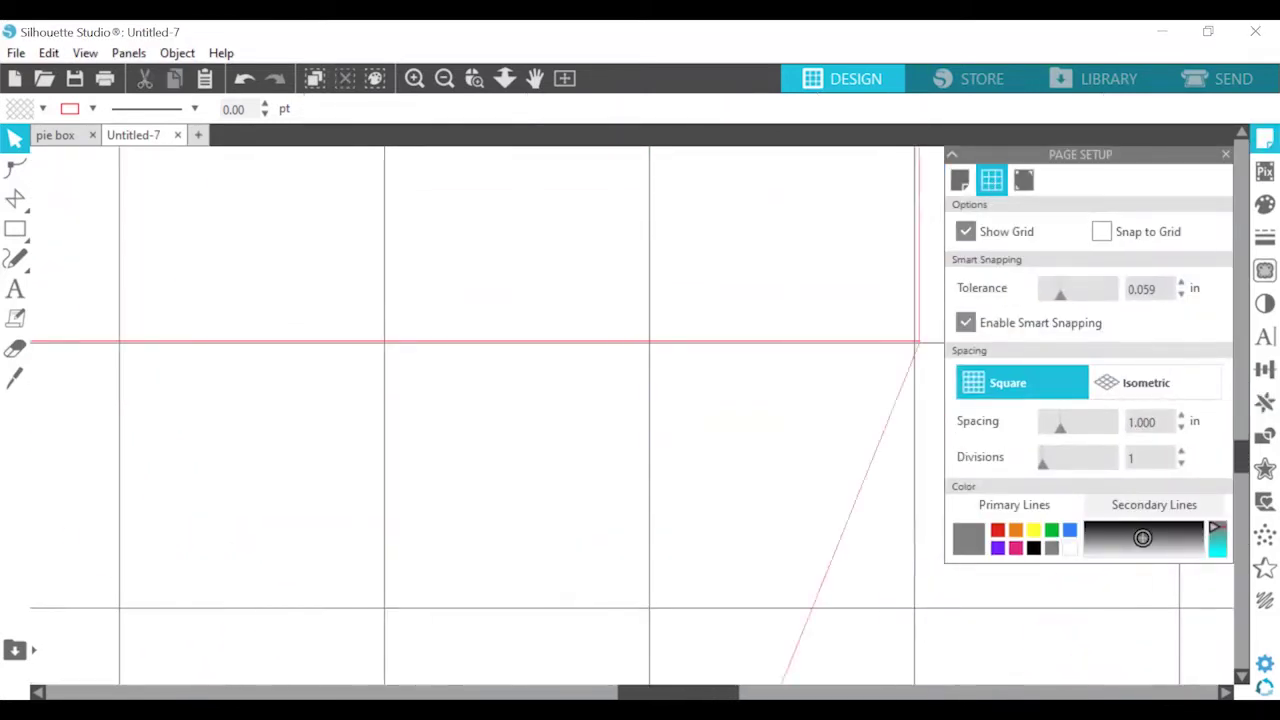
Close the page setup and draw a tall rectangle about 1.93 in wide and 7.9 in high beside the page.
scroll(590, 430, "left", 3)
left_click(564, 79)
scroll(666, 498, "down", 1)
left_click(1225, 155)
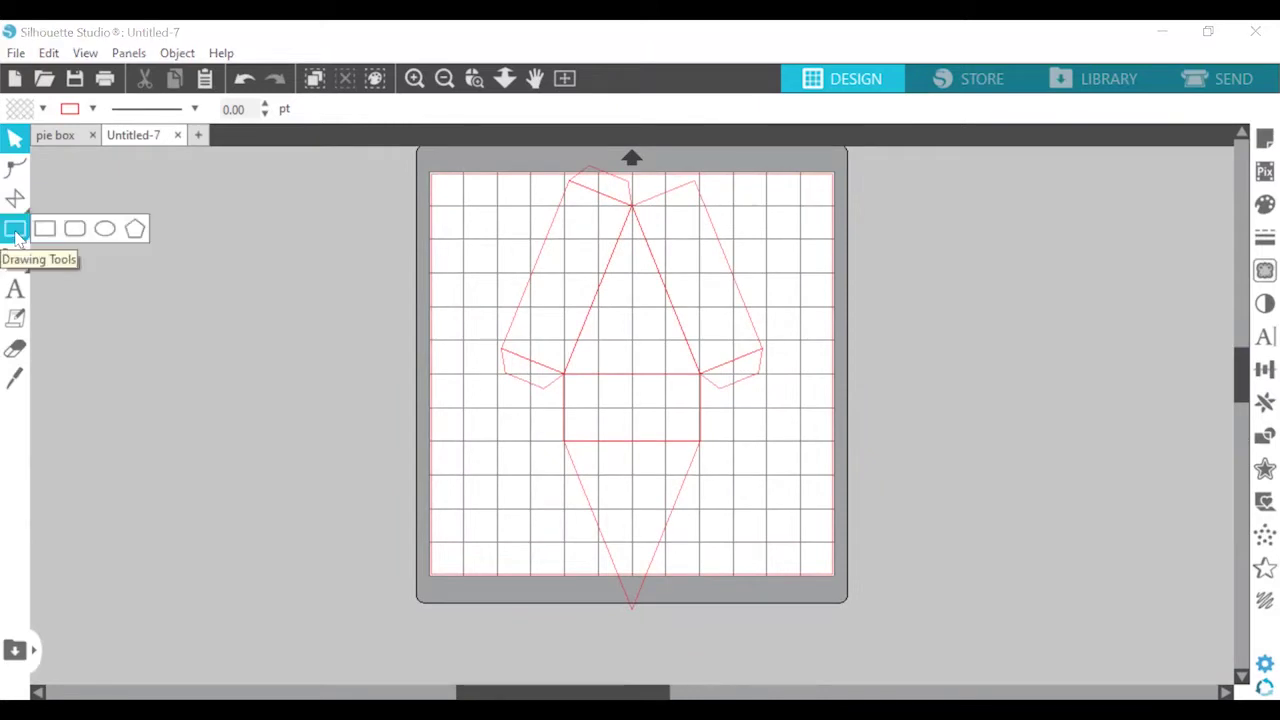
left_click(40, 205)
left_click(15, 229)
left_click_drag(839, 347, 904, 613)
left_click(15, 139)
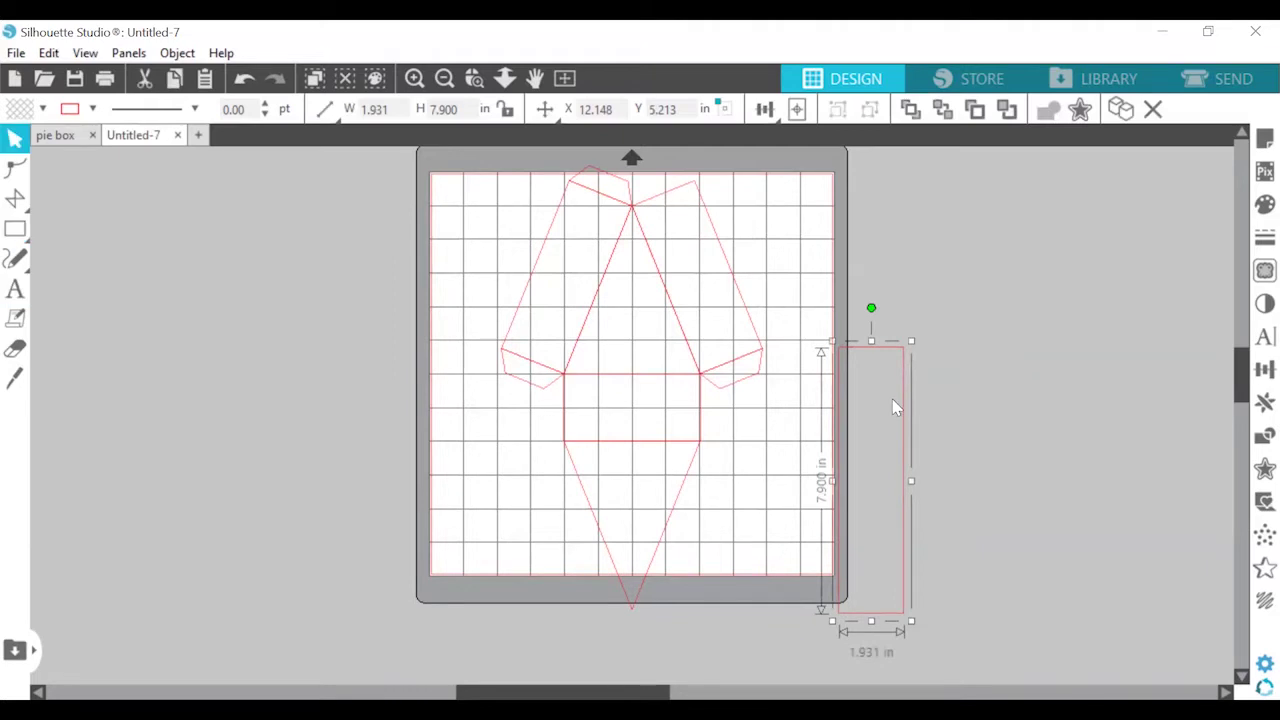
Set the new rectangle to 1.000 in wide and 5.373 in high.
double_click(402, 106)
type("1")
key("Tab")
type("5.")
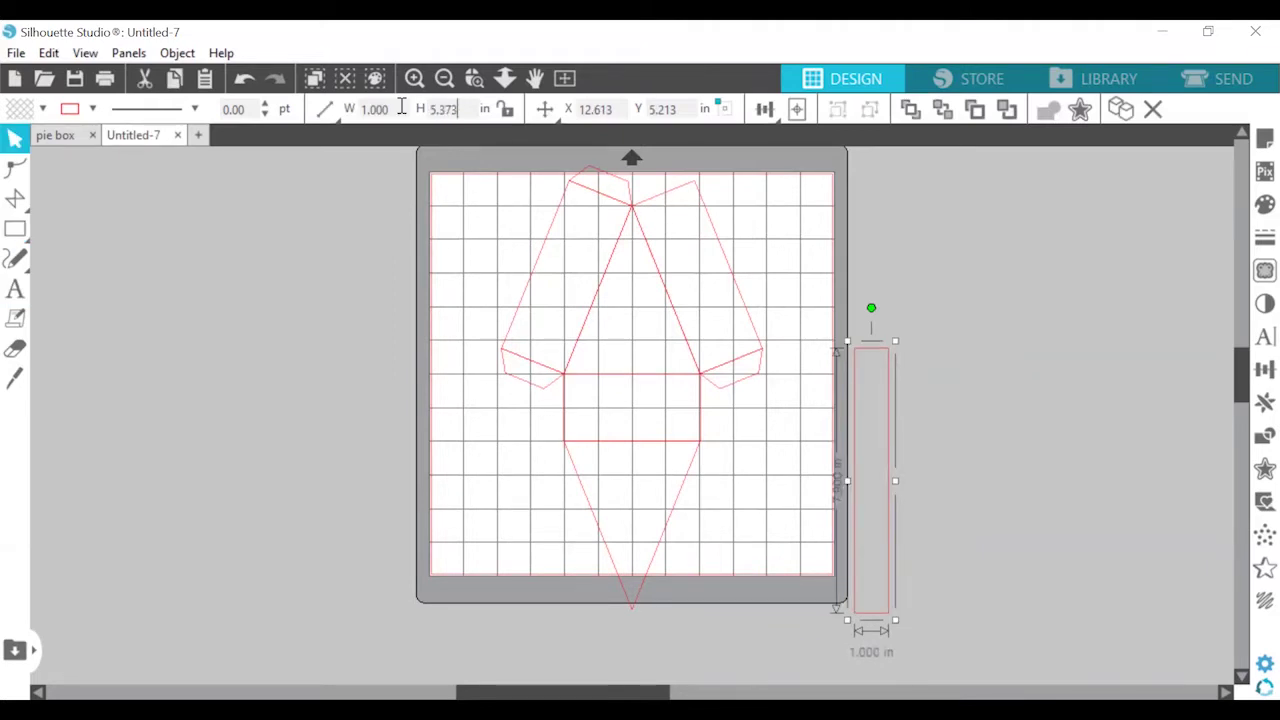
type("373")
key("Return")
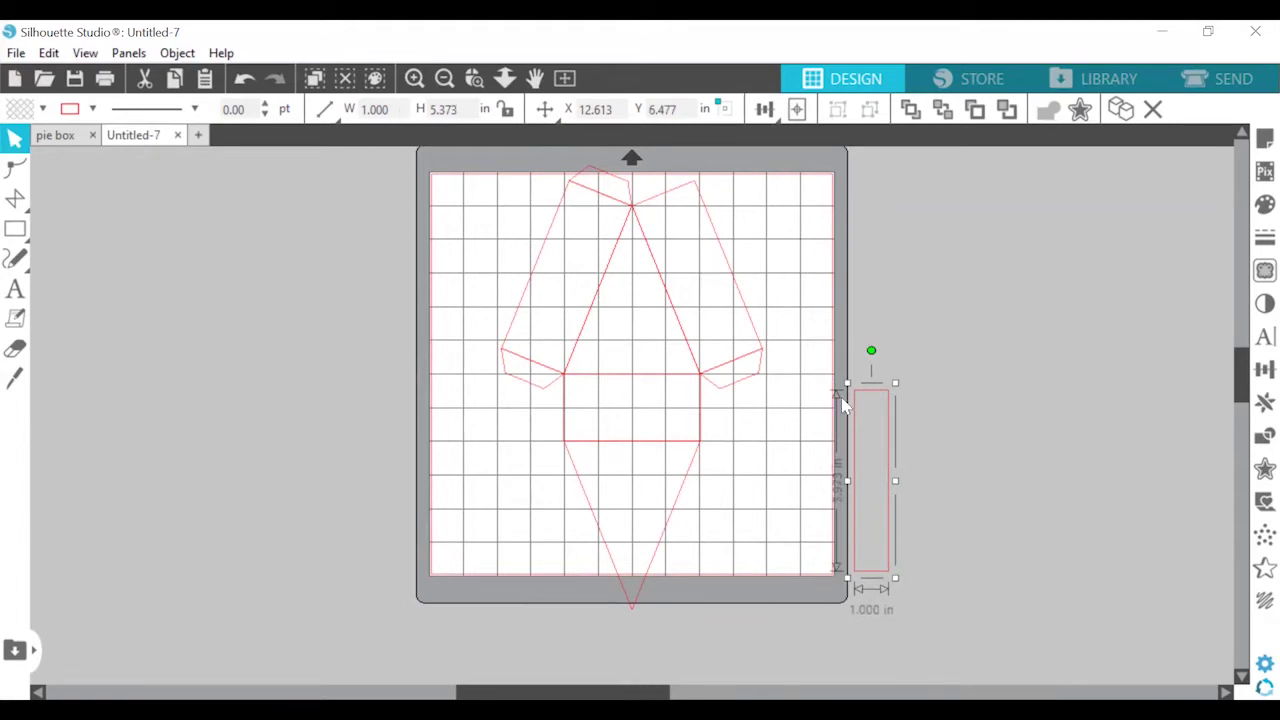
Move the narrow rectangle beside the inverted triangle and tilt it parallel to the triangle's right edge.
left_click_drag(874, 375, 744, 428)
left_click(414, 78)
left_click(414, 78)
scroll(1000, 543, "down", 4)
left_click(414, 78)
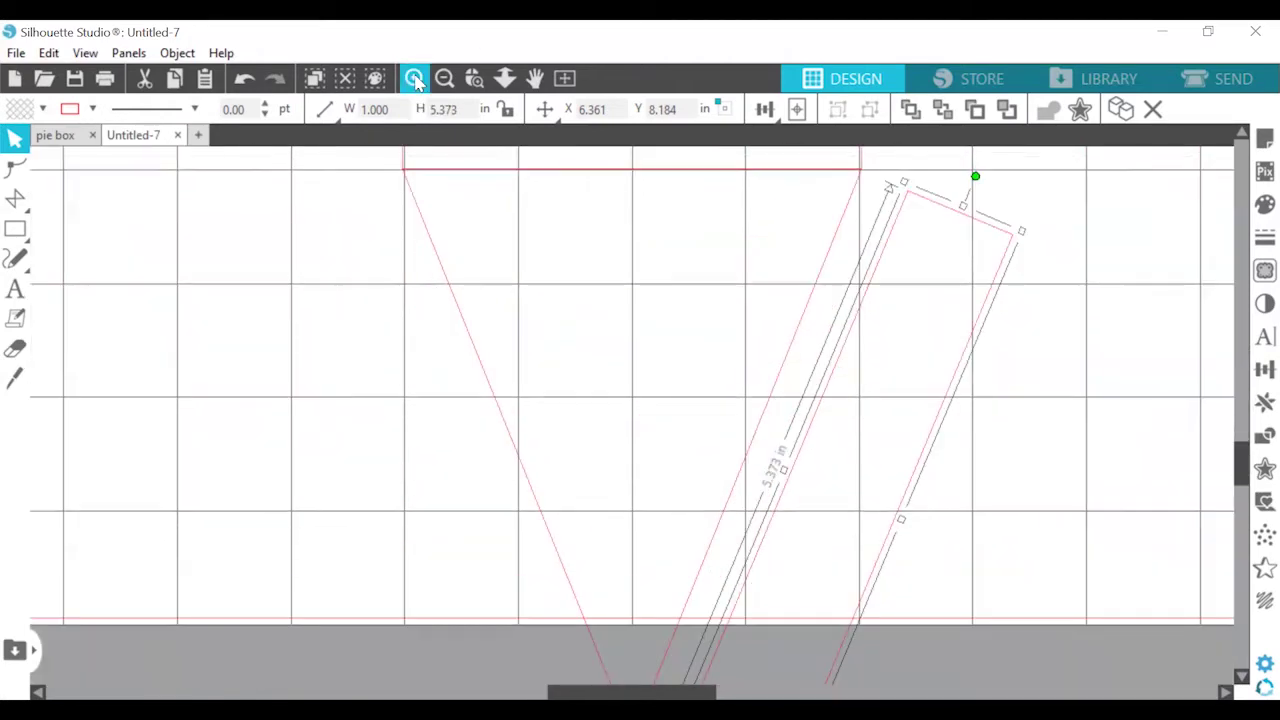
Fine-tune the tilted rectangle's position and rotation until it sits flush against the inverted triangle's right edge.
left_click_drag(945, 394, 898, 372)
left_click(929, 158)
left_click(914, 182)
left_click_drag(927, 151, 930, 153)
left_click_drag(940, 261, 943, 261)
scroll(934, 326, "down", 2)
left_click(414, 78)
left_click(414, 78)
left_click(919, 532)
scroll(960, 505, "up", 4)
left_click(565, 78)
scroll(652, 514, "down", 2)
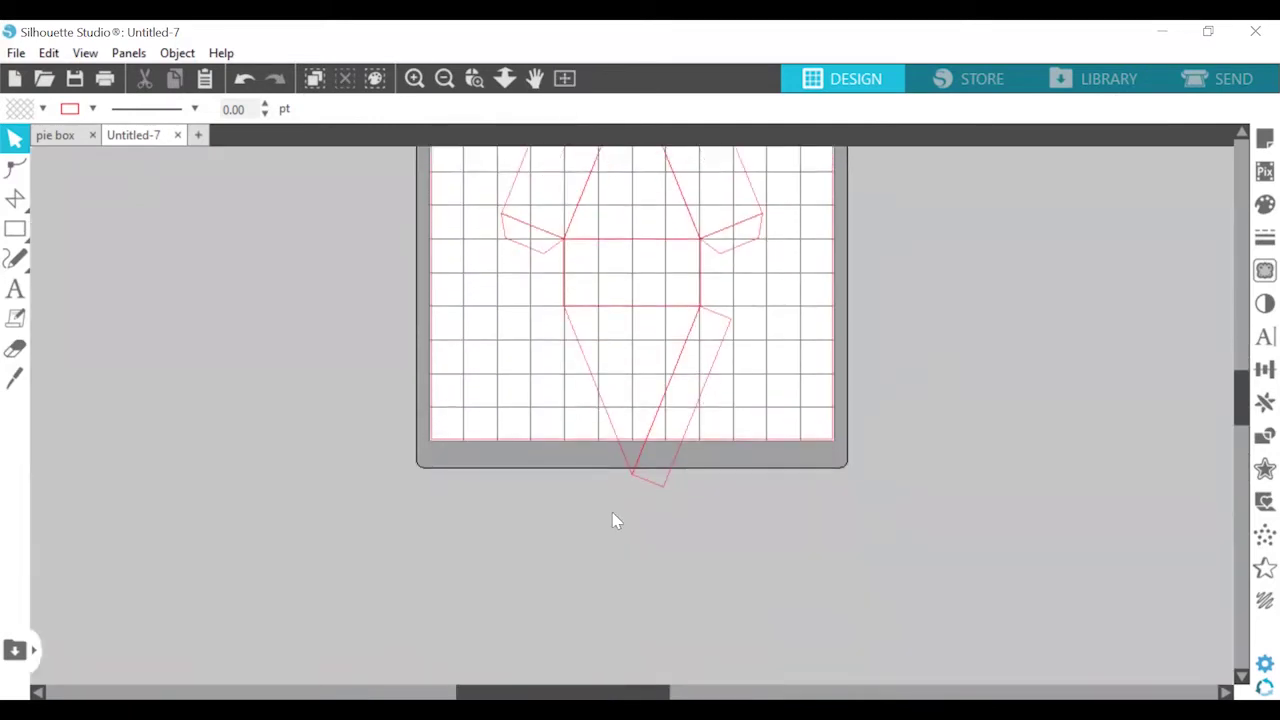
Draw a four-sided glue tab on the lower end of the tilted rectangle with the Polygon tool and adjust its outer corner.
left_click(474, 78)
left_click(638, 493)
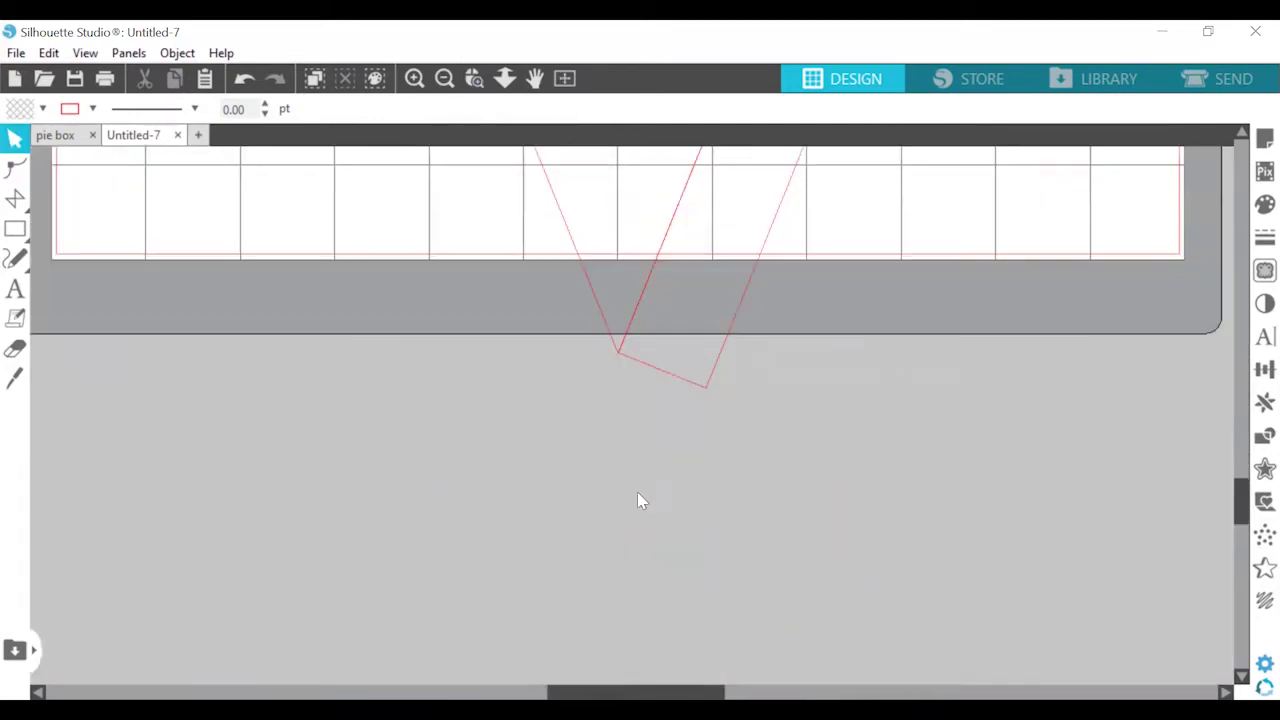
left_click(474, 78)
left_click(634, 368)
left_click(15, 198)
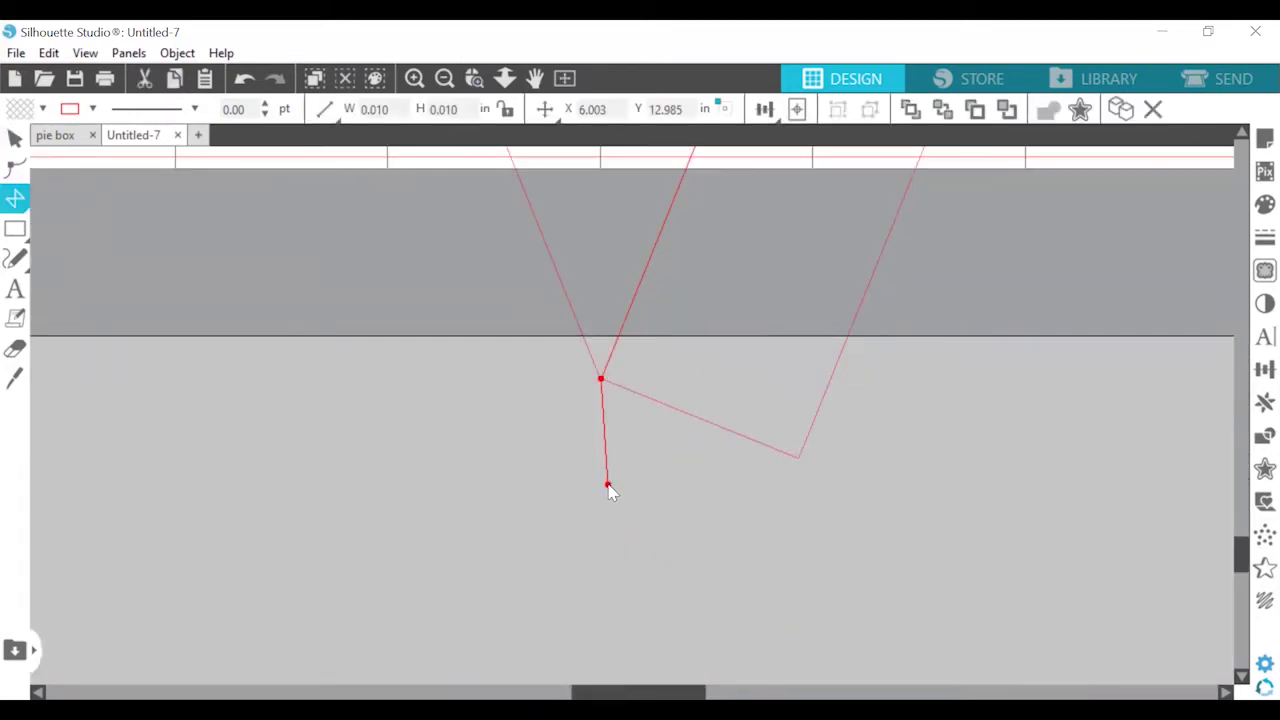
left_click(797, 459)
left_click(601, 379)
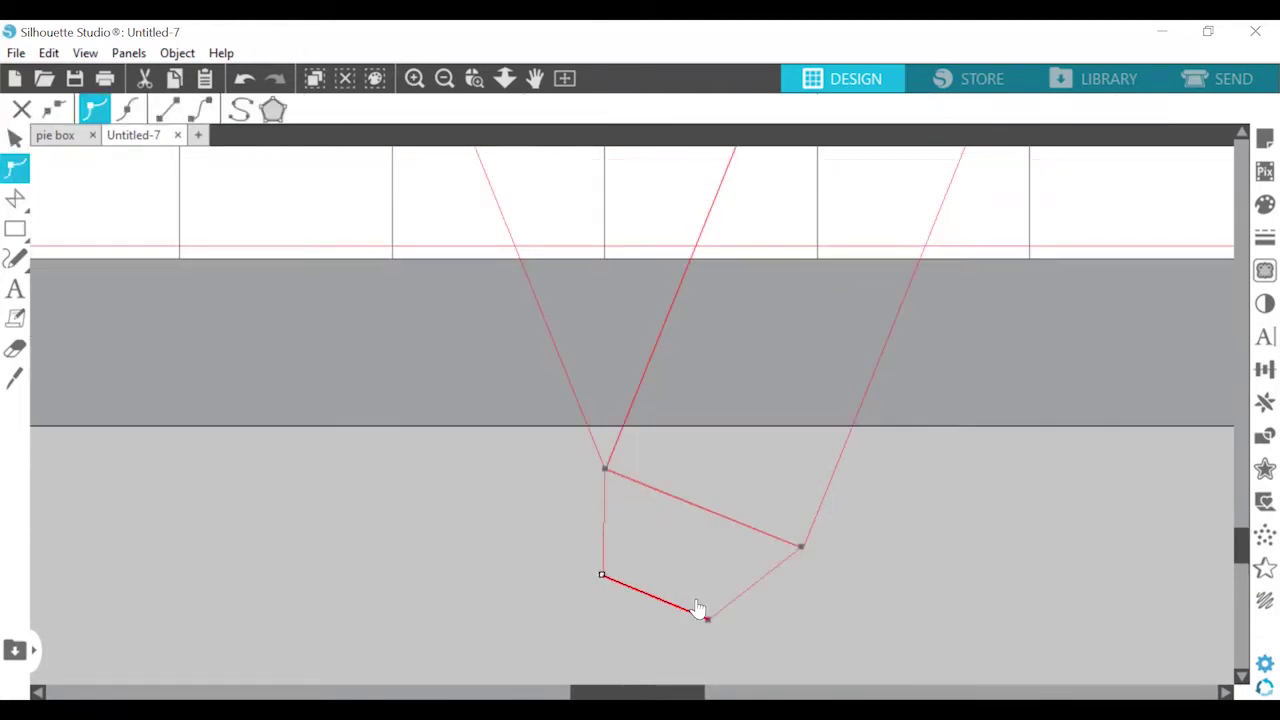
left_click_drag(707, 618, 719, 627)
left_click(444, 80)
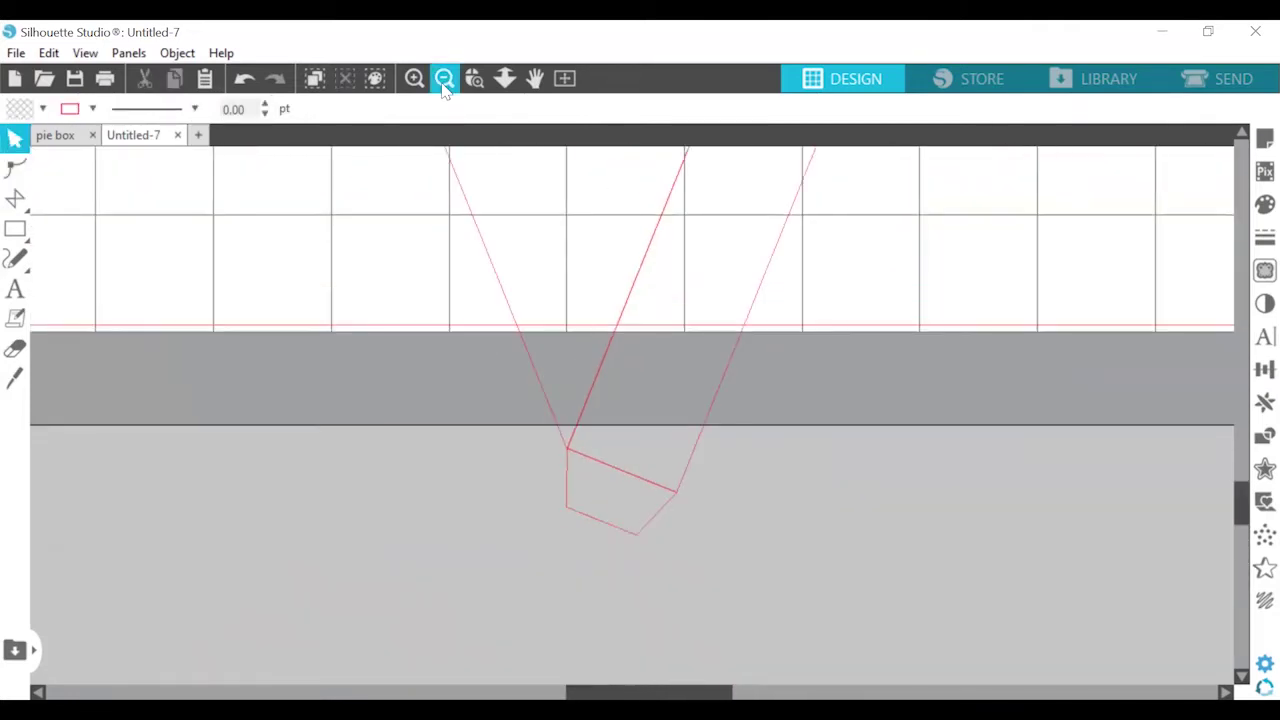
left_click(444, 78)
Select the tilted rectangle with its glue tab and mirror a copy to the left side of the inverted triangle.
scroll(740, 390, "up", 5)
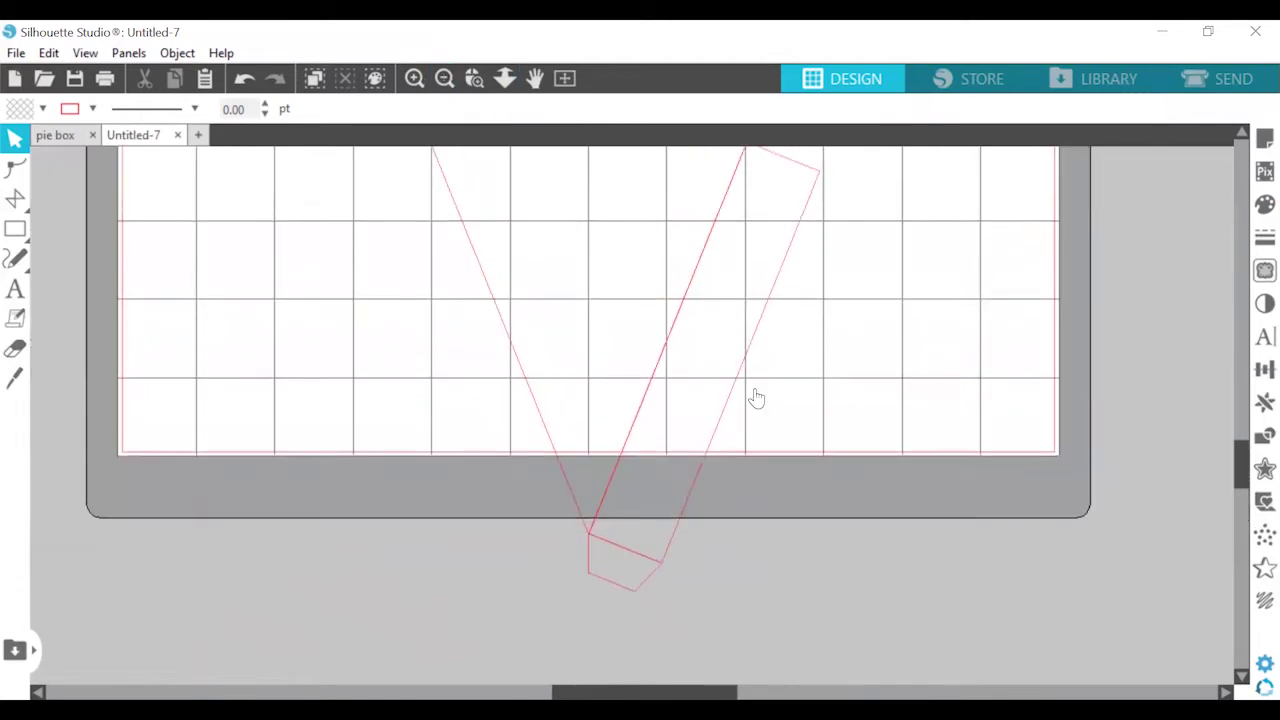
scroll(713, 372, "down", 2)
left_click(738, 445)
left_click(646, 602, "shift")
right_click(617, 660)
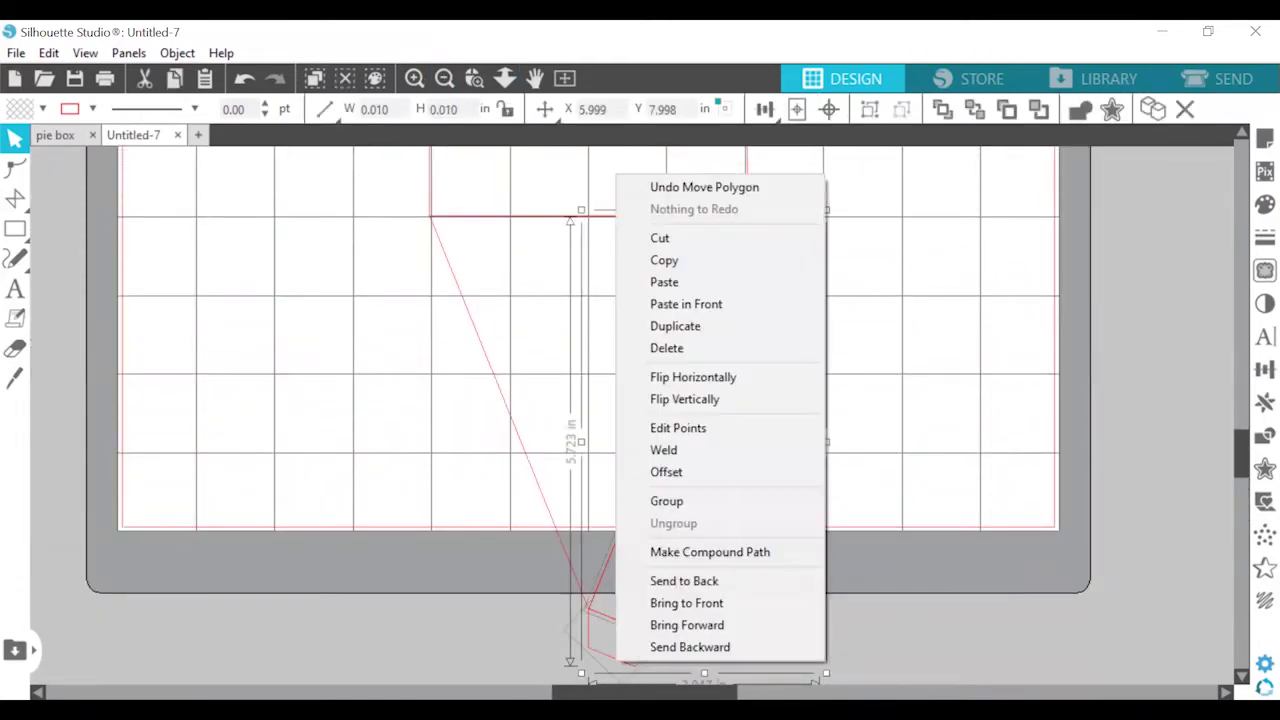
left_click(1264, 403)
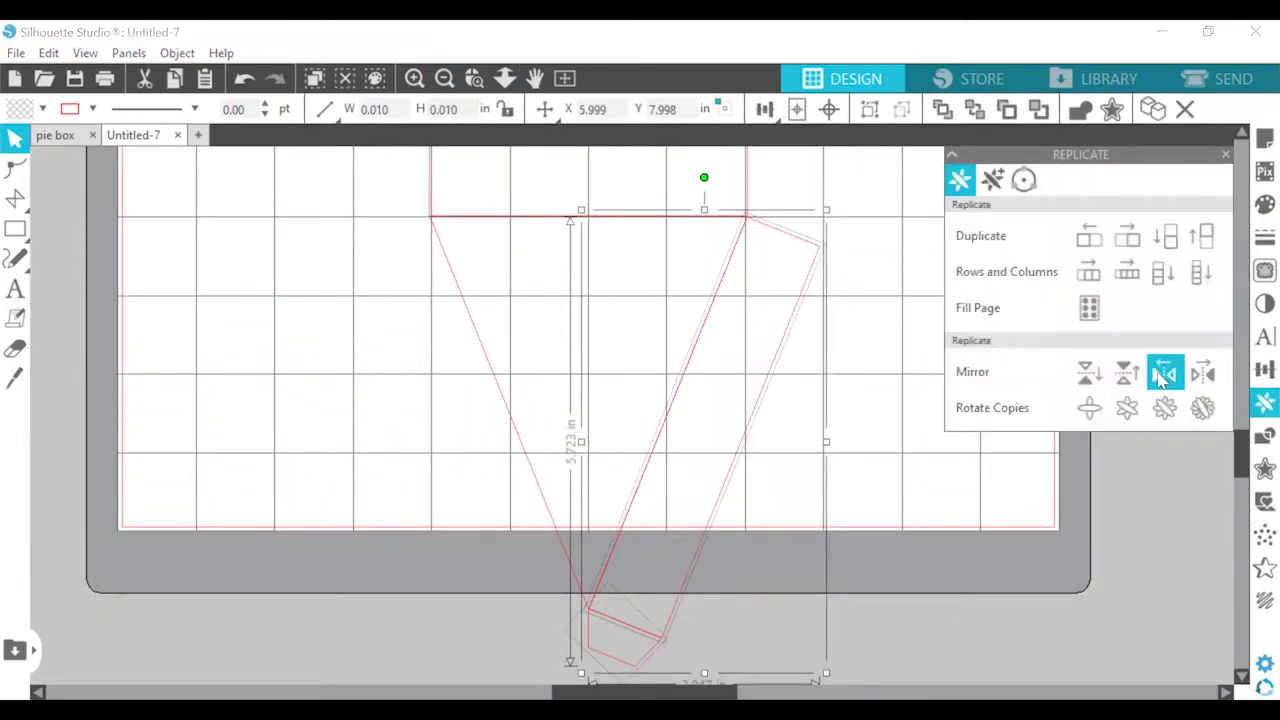
left_click(1164, 373)
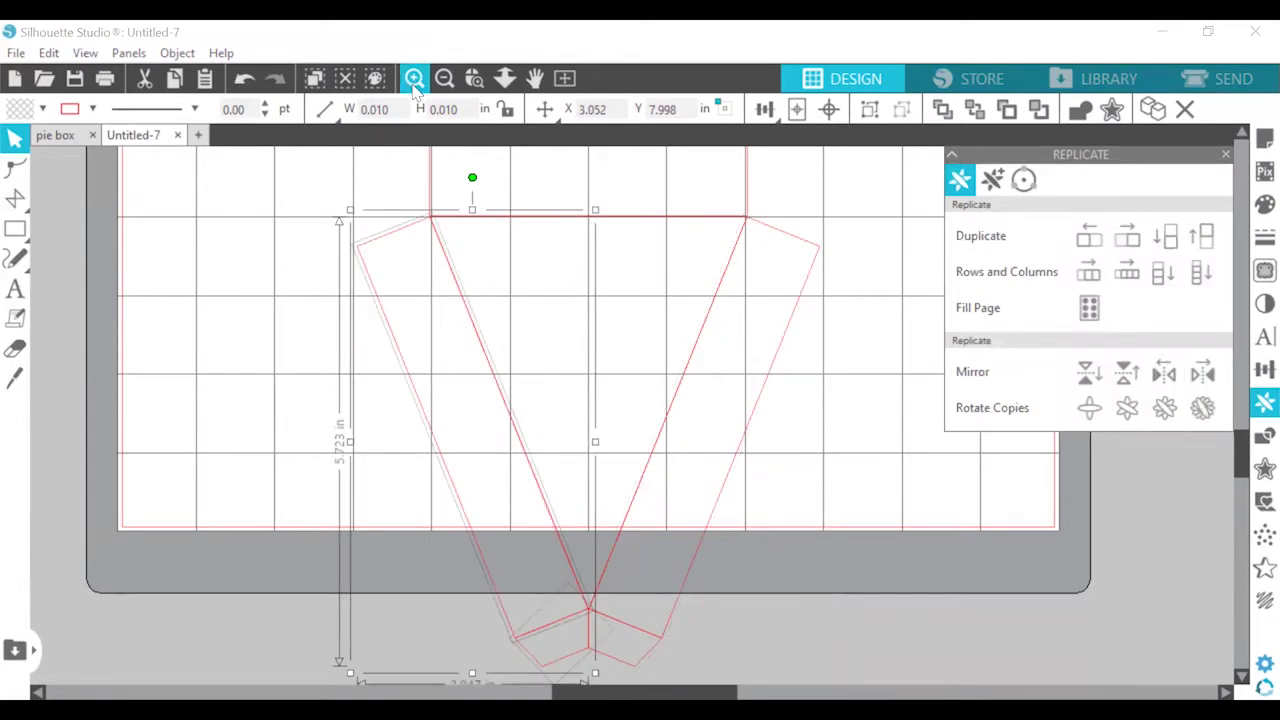
Delete the right-hand glue tab below the tip of the inverted triangle.
left_click(414, 79)
left_click(864, 640)
left_click(679, 577)
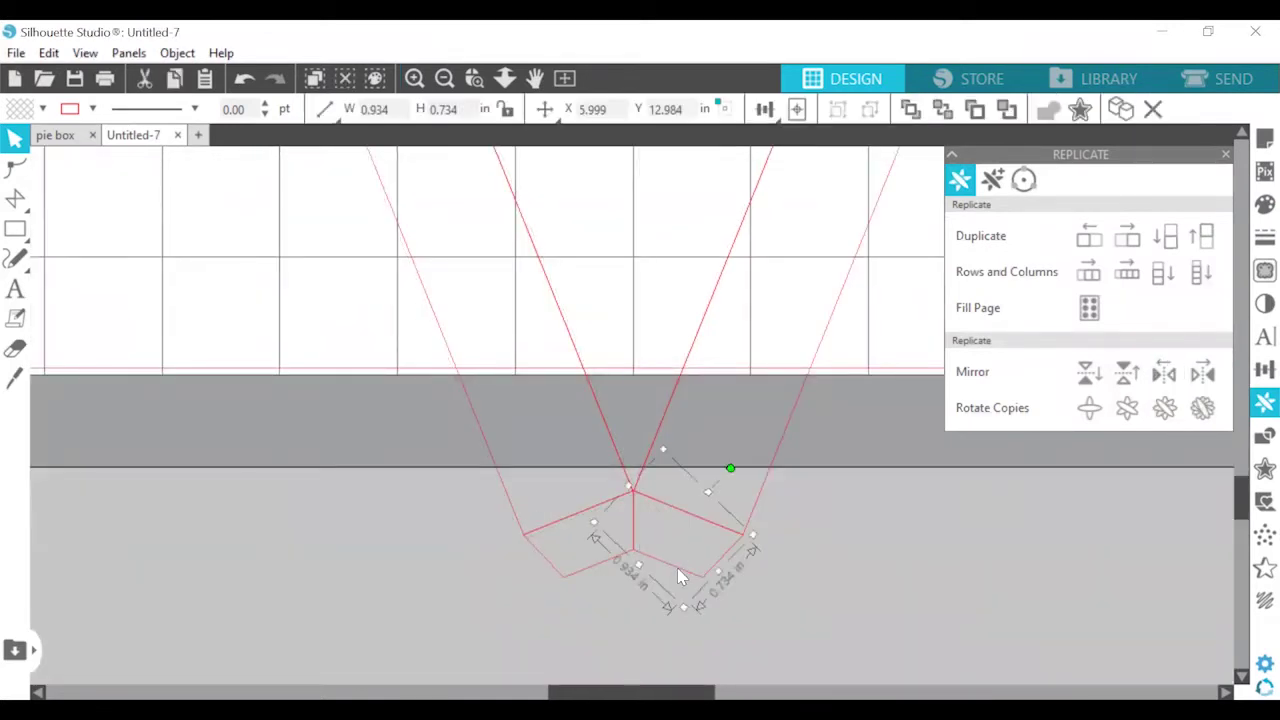
key("Delete")
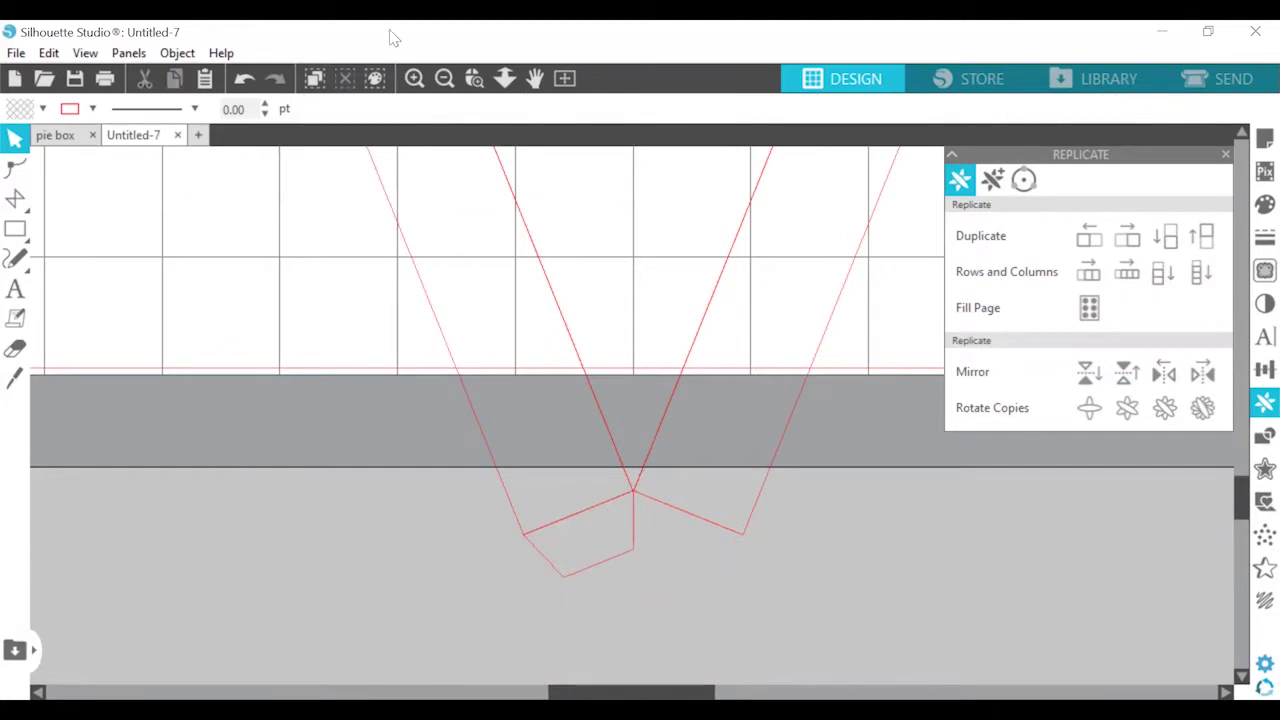
Copy the whole box template and place the copy to the left of the page.
left_click(474, 78)
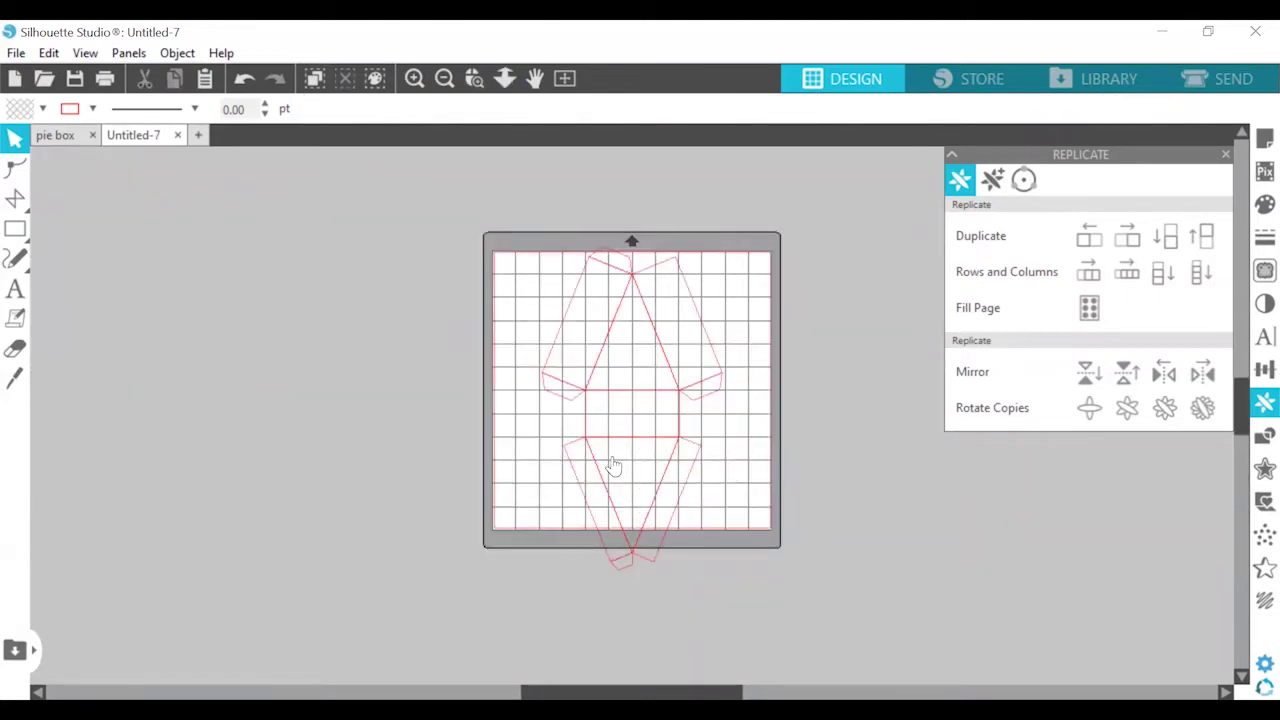
left_click_drag(768, 208, 525, 605)
key("ctrl+c")
key("ctrl+v")
left_click_drag(730, 440, 325, 370)
left_click(83, 277)
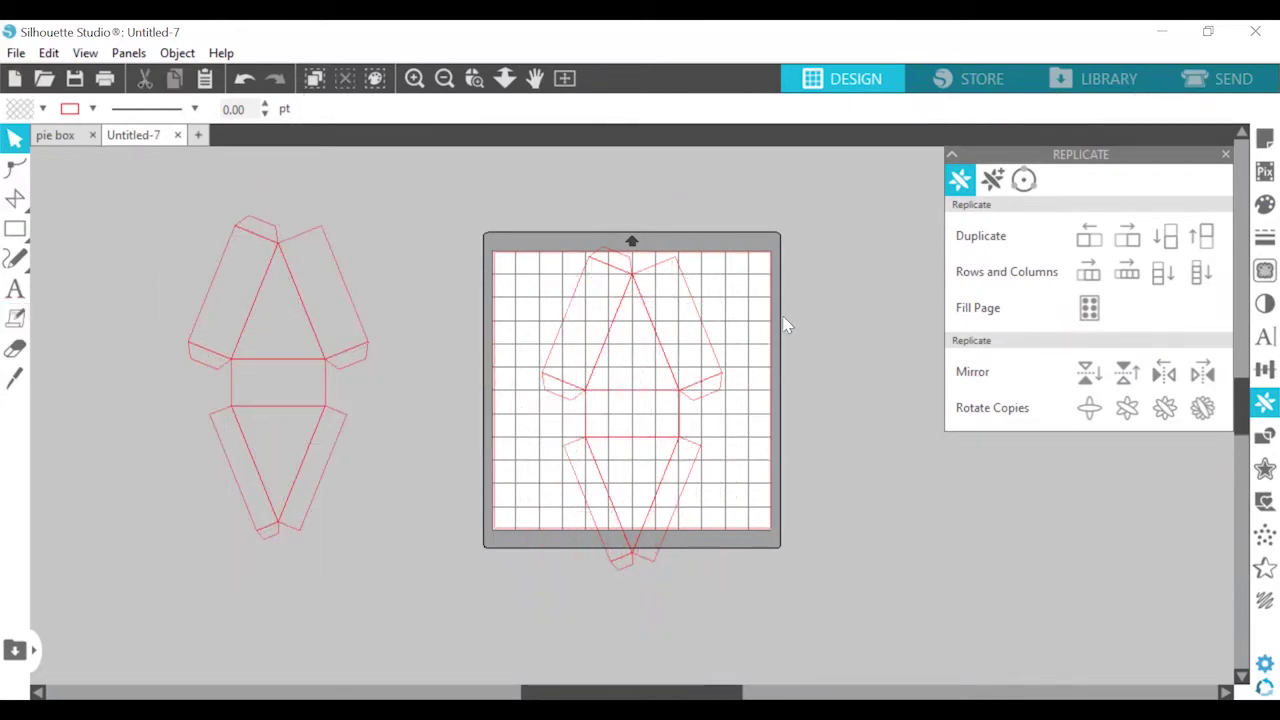
Select all the template shapes on the page and group them.
left_click_drag(746, 198, 527, 581)
right_click(565, 528)
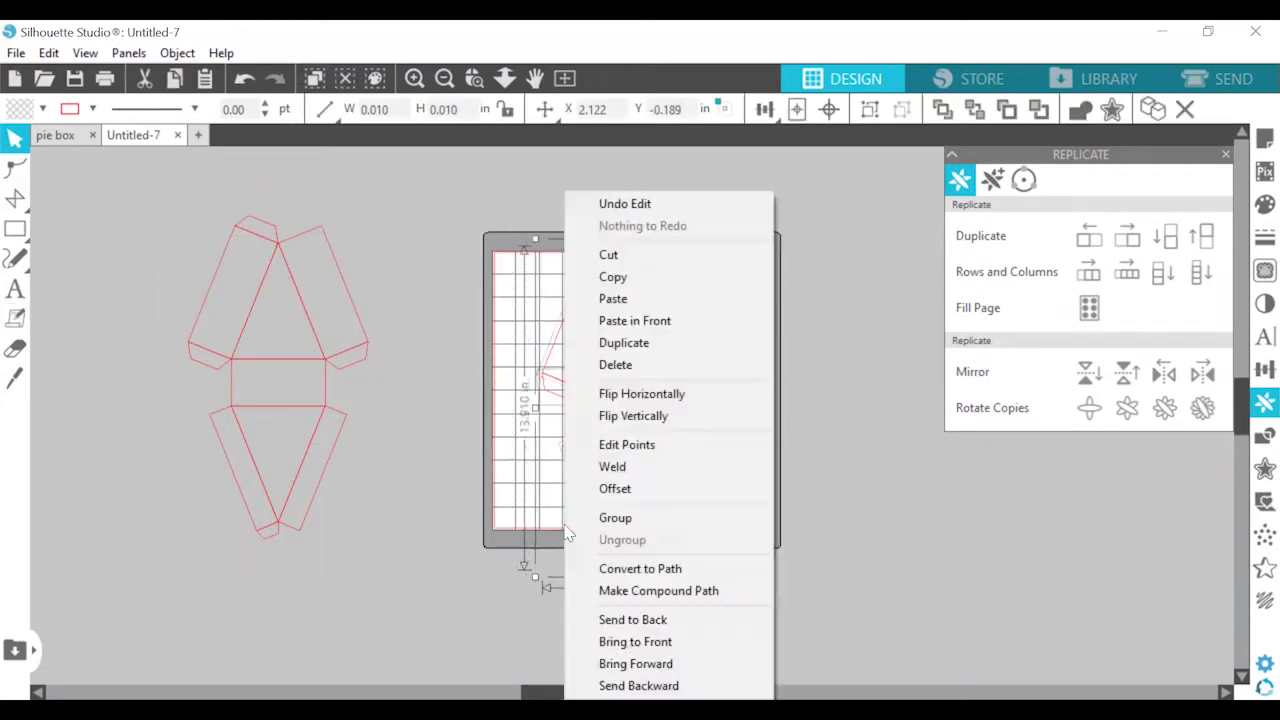
left_click(630, 523)
left_click(557, 260)
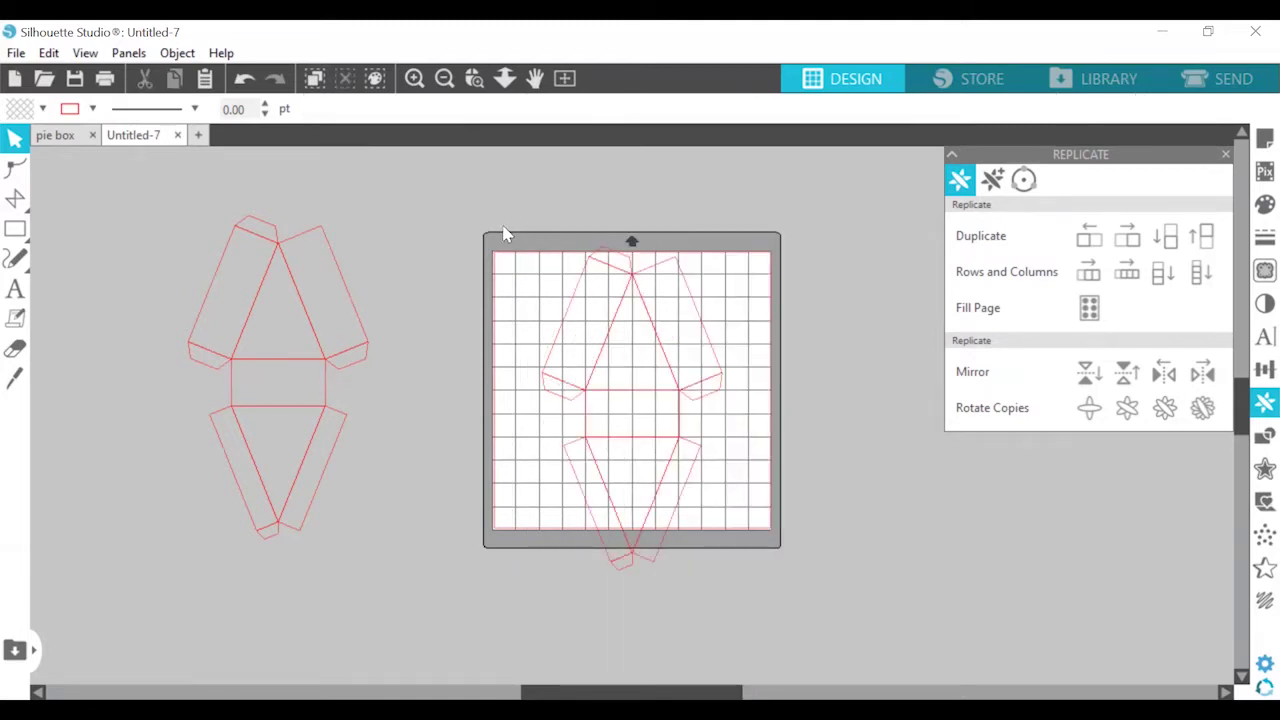
Place another copy of the template to the right of the page and group its shapes.
left_click_drag(505, 234, 545, 518)
left_click_drag(683, 445, 950, 415)
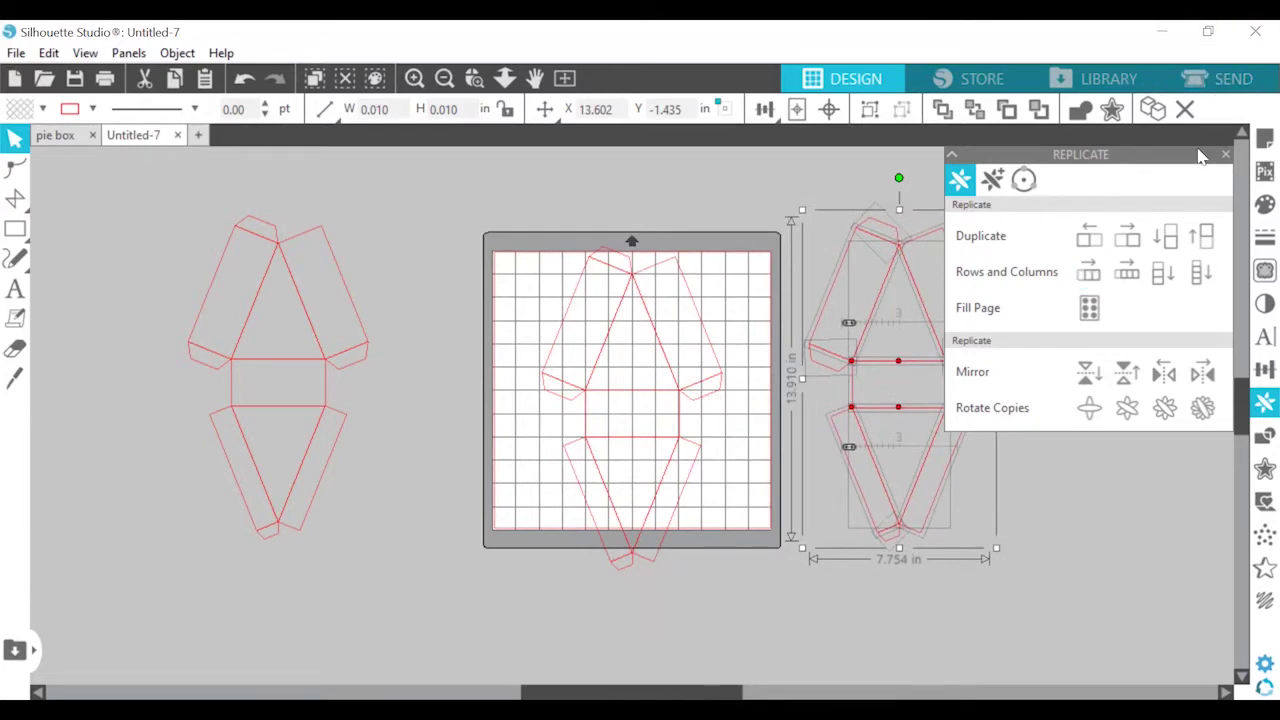
right_click(870, 380)
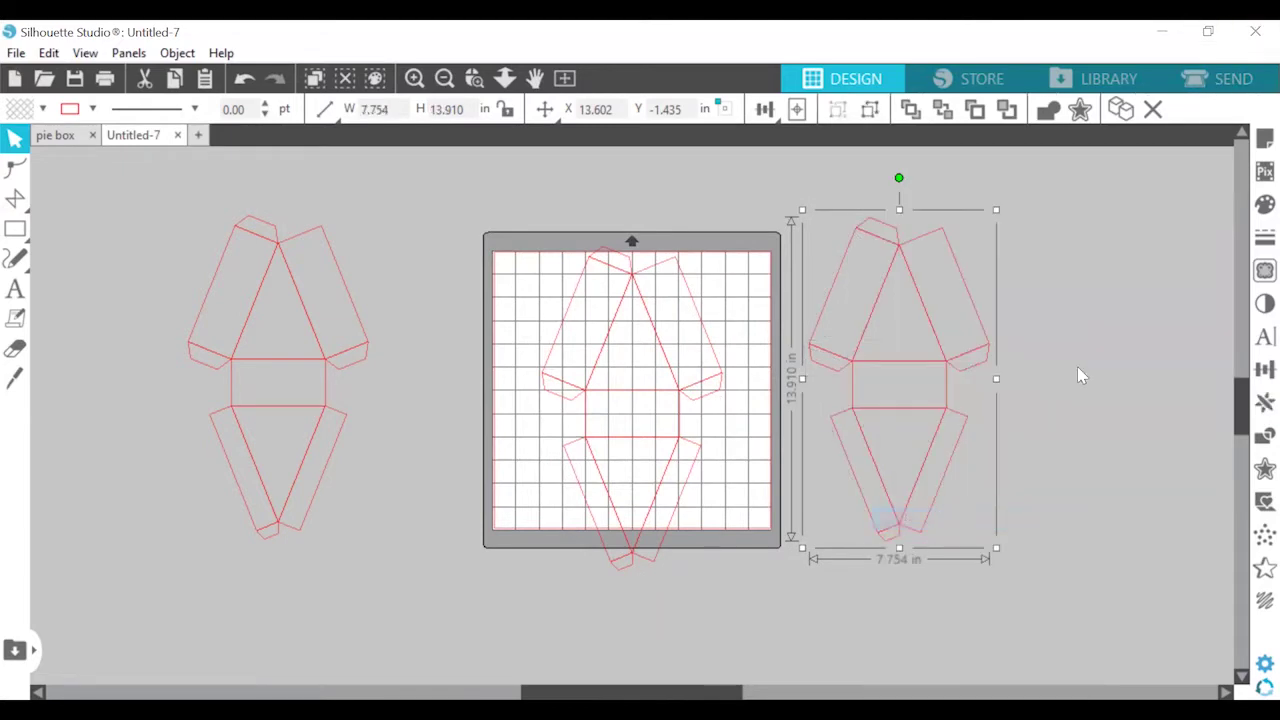
left_click(1077, 367)
Choose the Line tool and set its line color to green for marking fold lines on the right-hand template copy.
left_click_drag(695, 692, 744, 692)
left_click(416, 81)
left_click(416, 81)
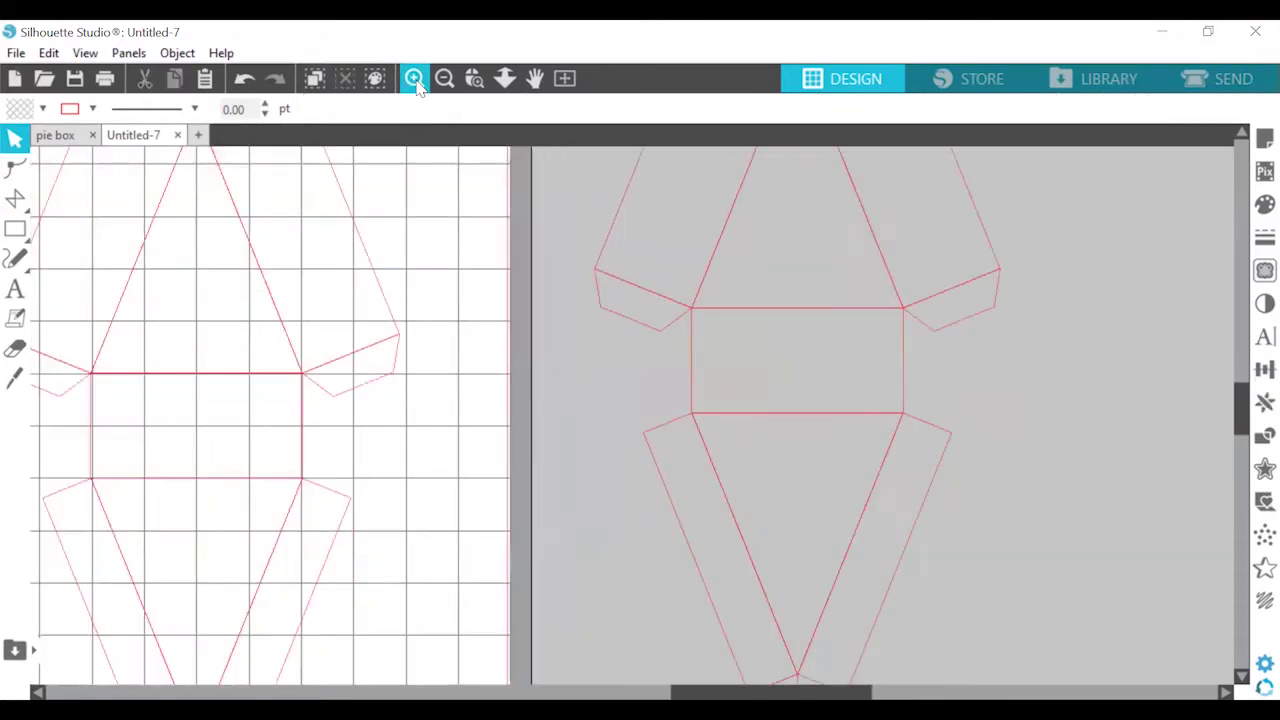
scroll(1020, 437, "up", 5)
scroll(629, 342, "down", 1)
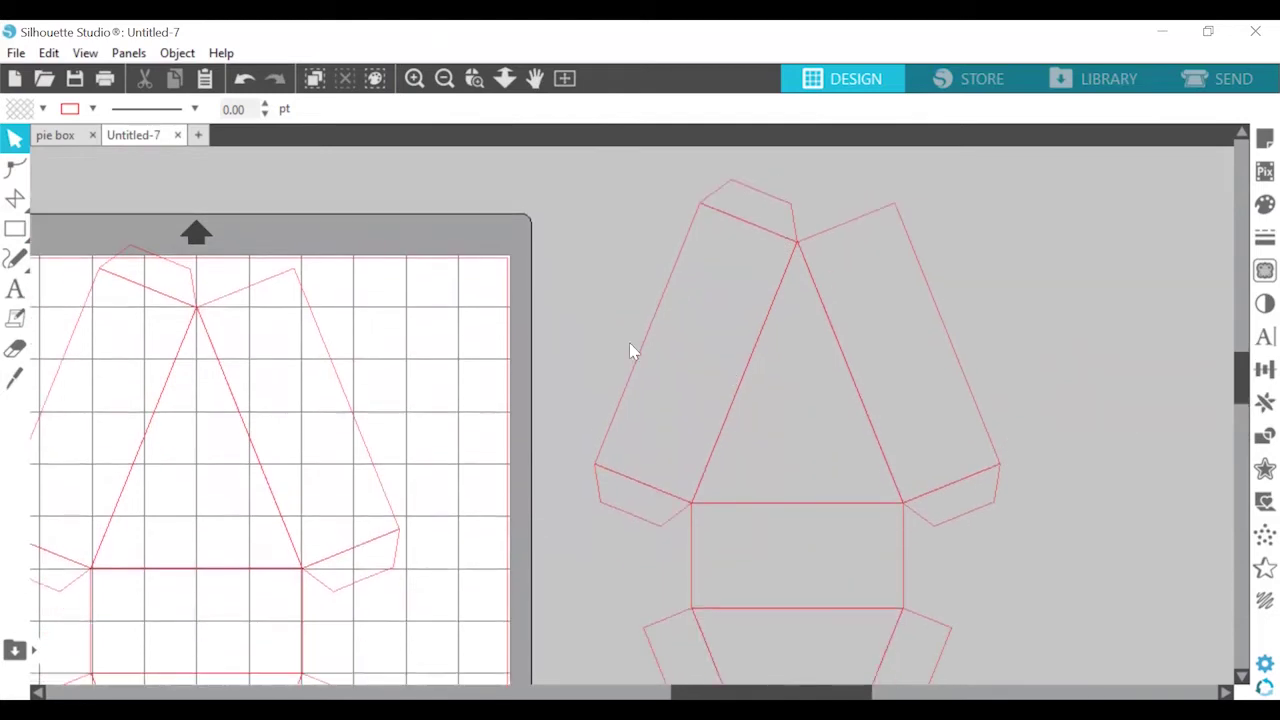
left_click(16, 202)
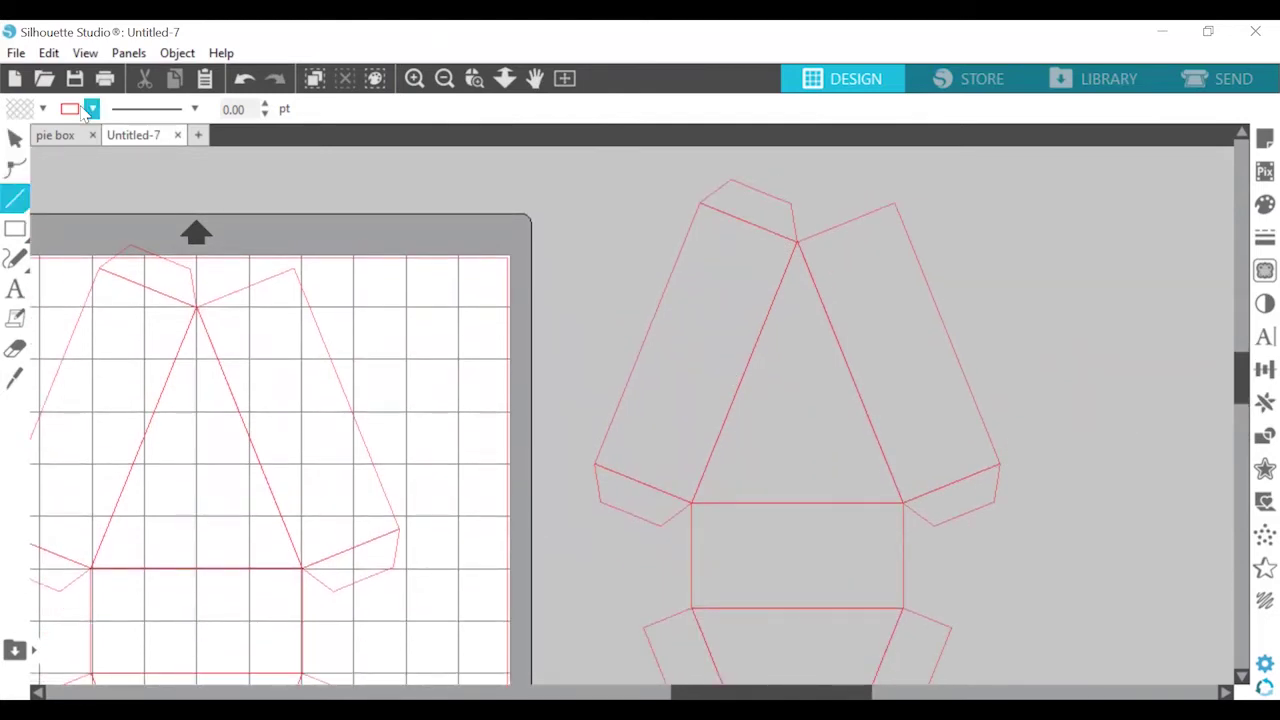
left_click(92, 108)
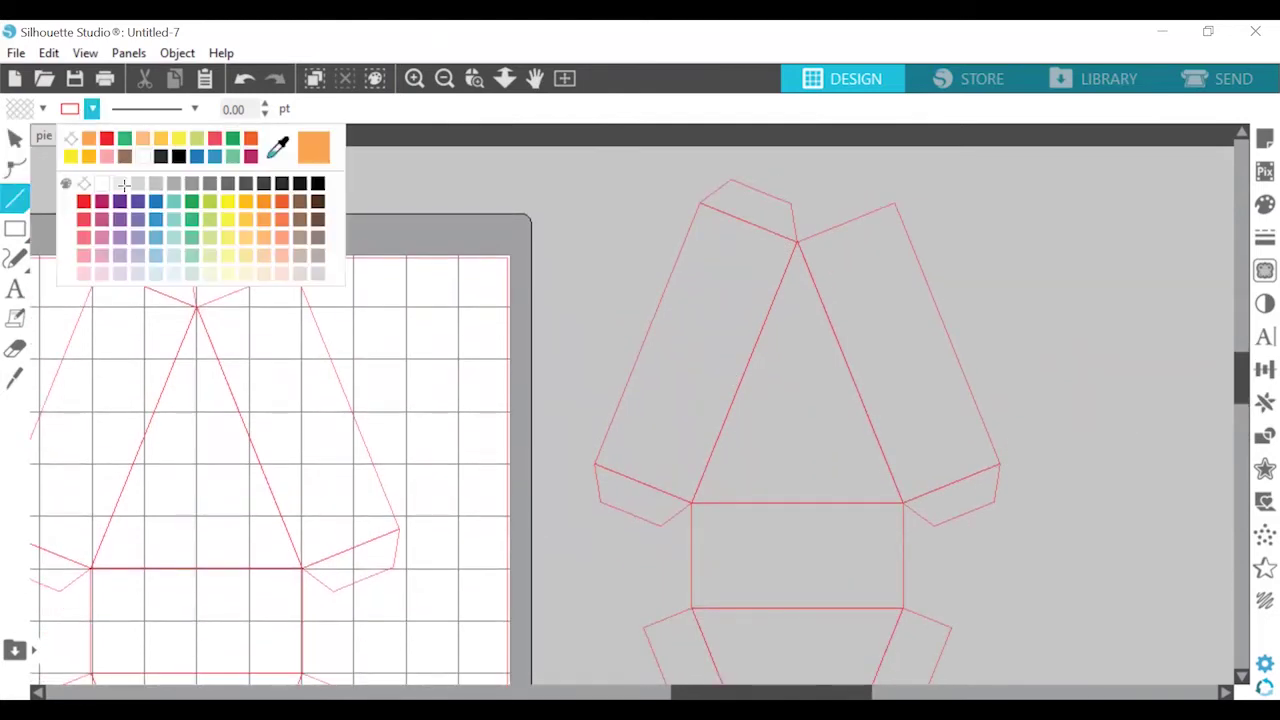
left_click(191, 203)
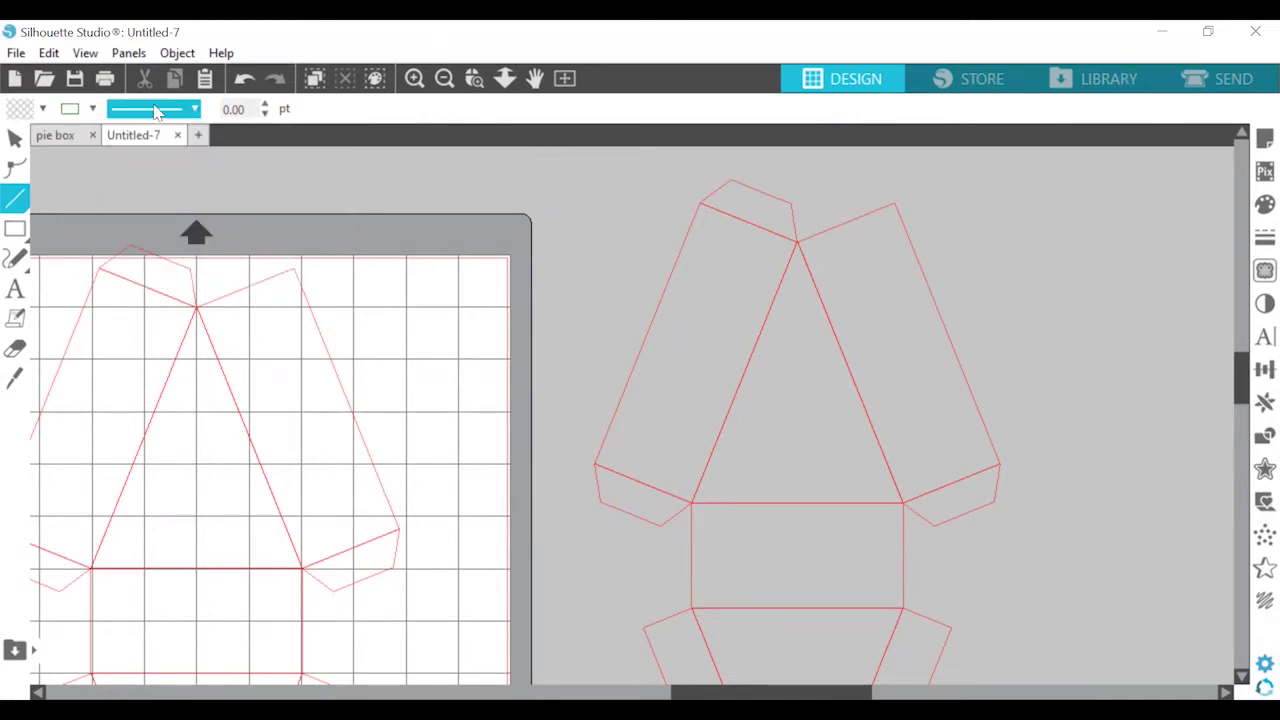
Trace the sides of the upper triangle in the right-hand template copy with green lines.
scroll(407, 119, "right", 2)
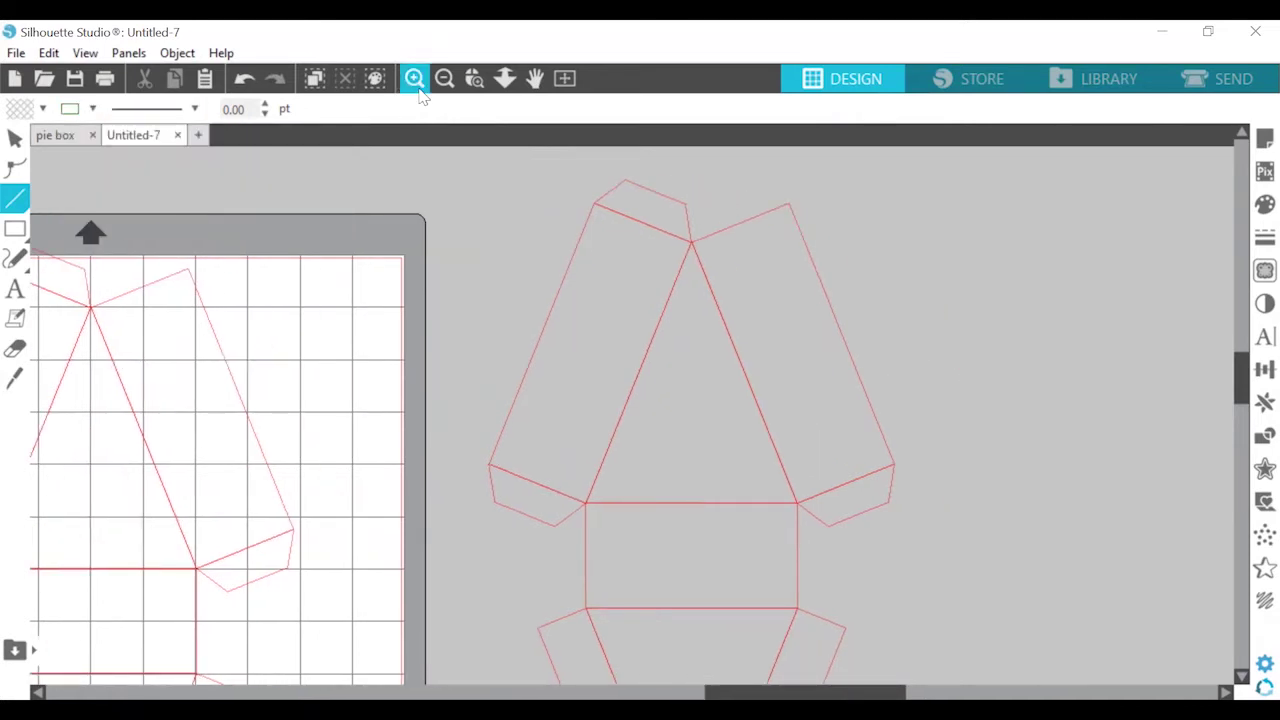
left_click(419, 89)
scroll(686, 337, "up", 1)
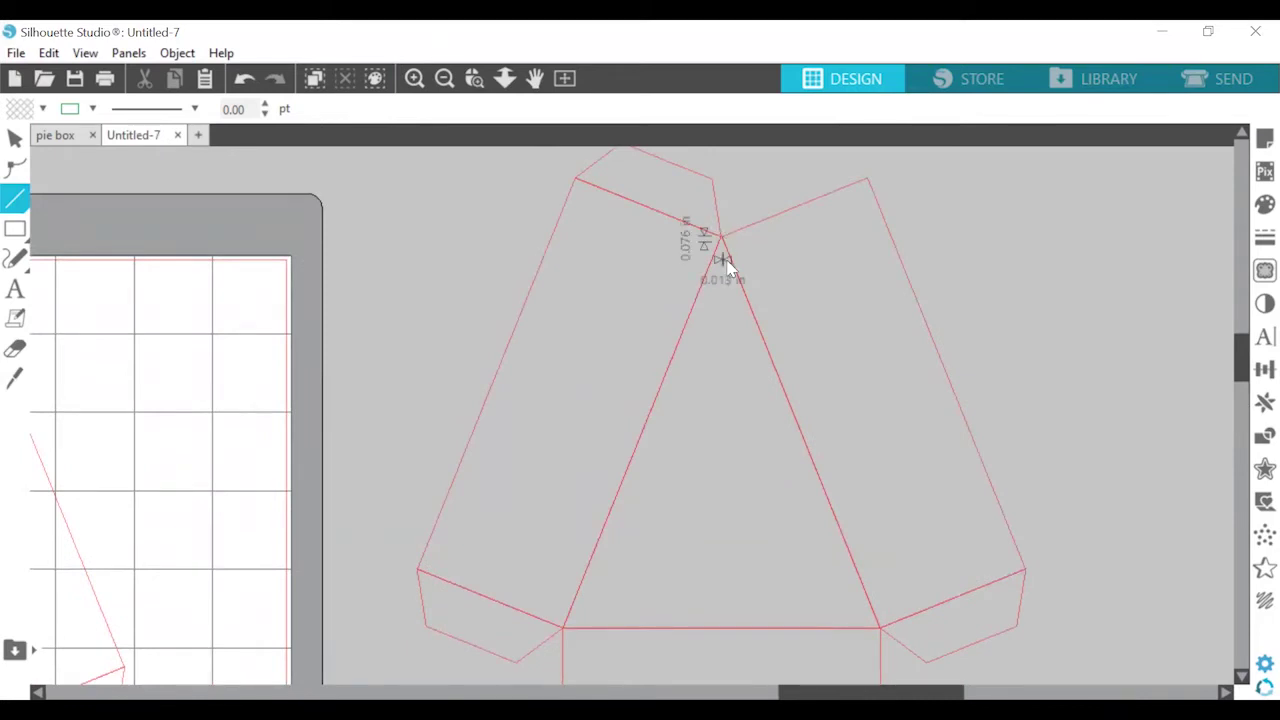
left_click_drag(729, 283, 882, 648)
left_click_drag(719, 231, 881, 577)
Draw green lines along the three glue-tab folds at the ends of the upper side panels.
left_click_drag(1025, 518, 877, 577)
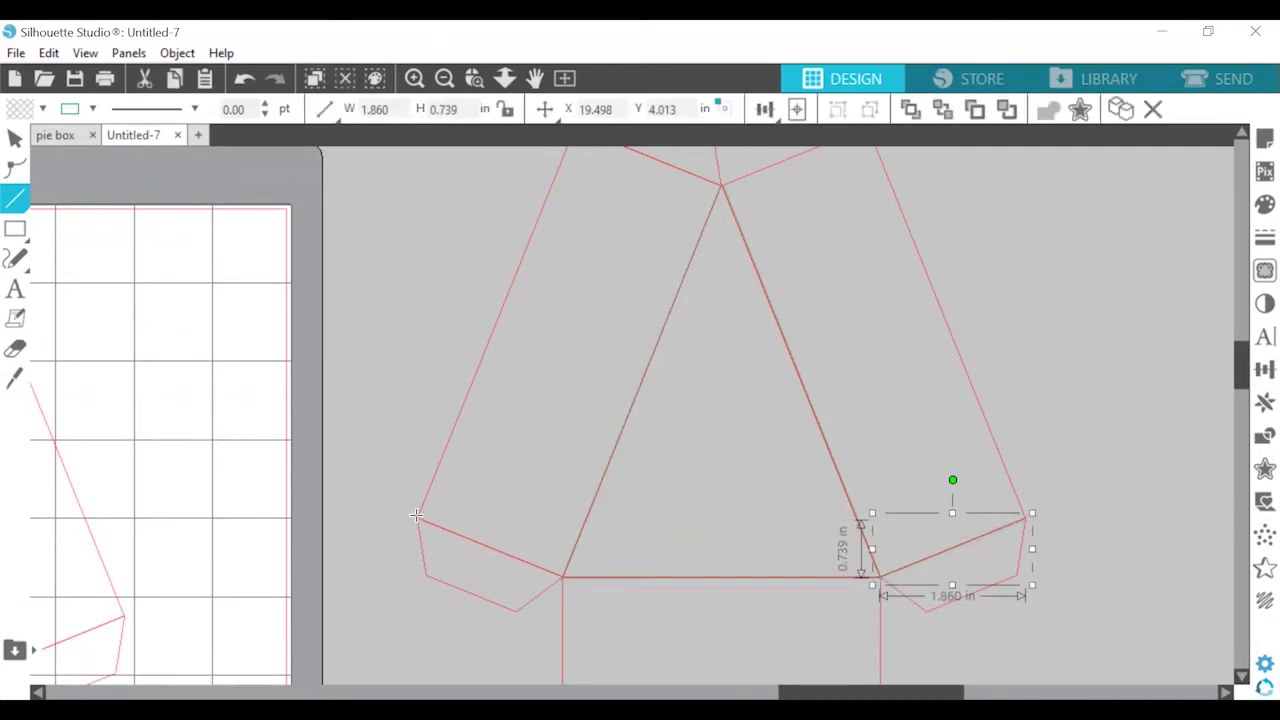
left_click_drag(418, 519, 565, 587)
scroll(560, 302, "up", 3)
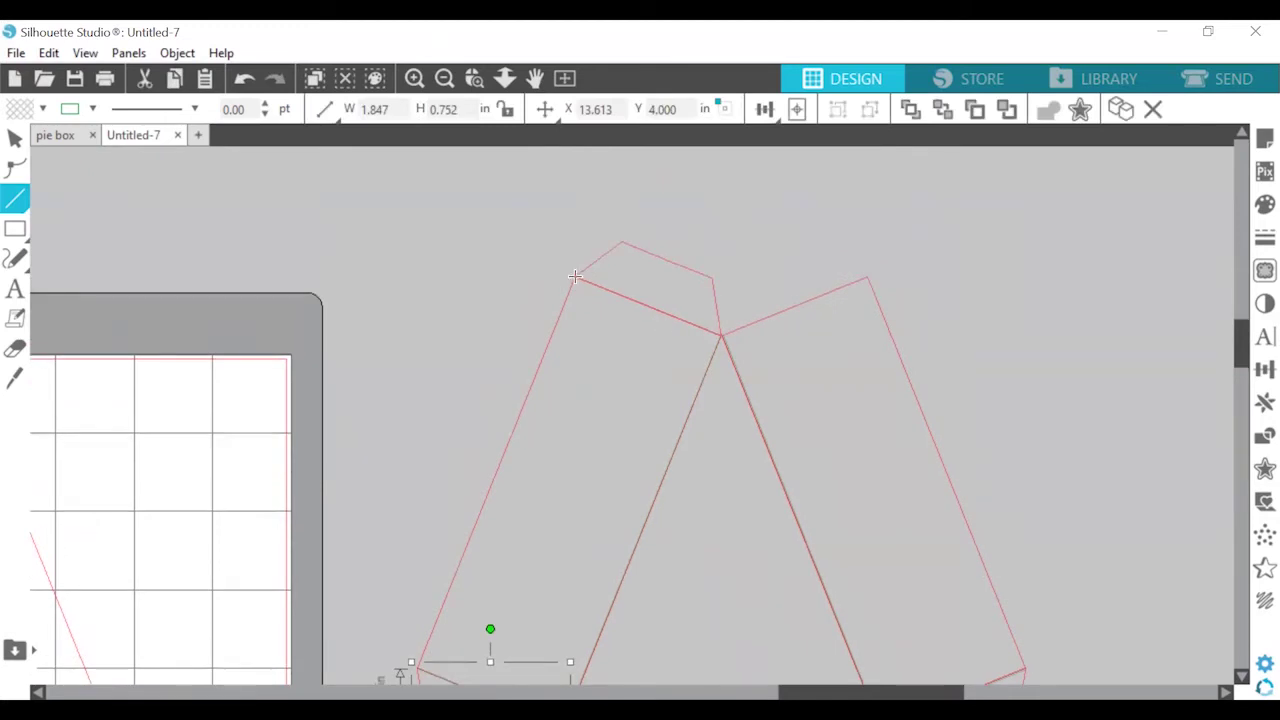
left_click_drag(575, 276, 721, 336)
Trace the three edges of the inverted triangle and the fold of its lower glue tab with green lines.
scroll(562, 375, "down", 8)
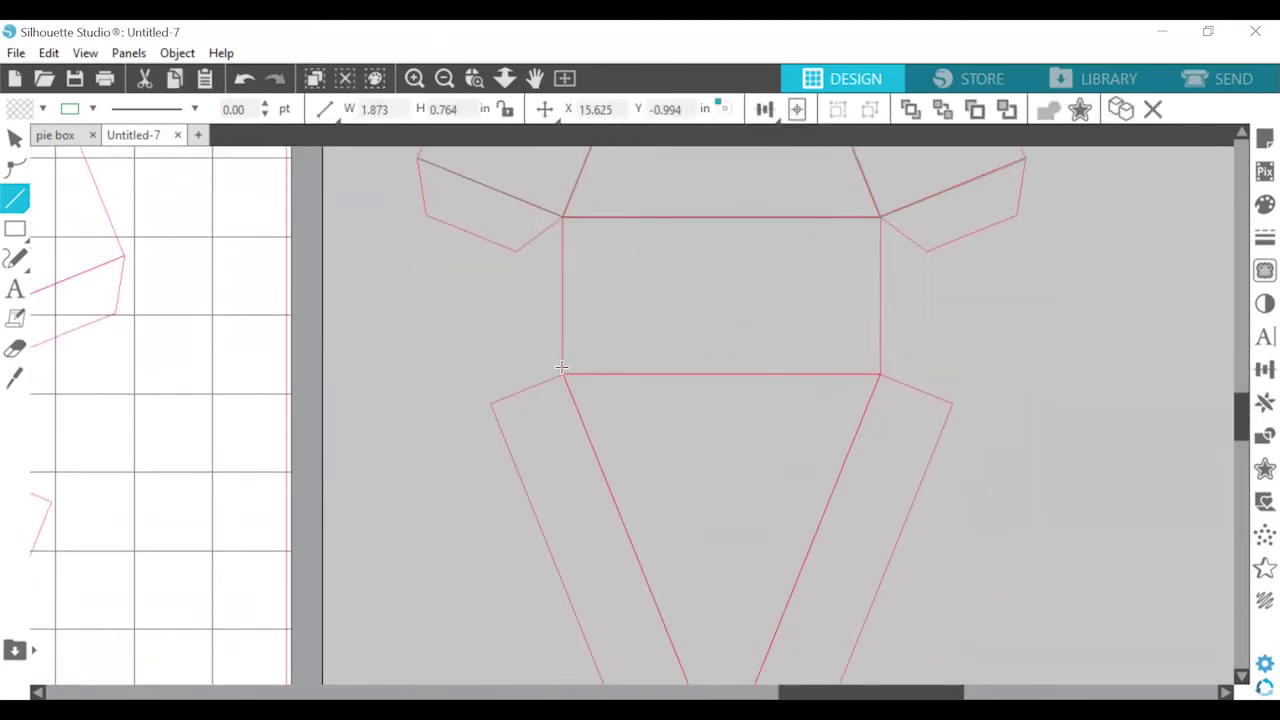
left_click_drag(563, 372, 880, 382)
scroll(880, 382, "down", 3)
left_click_drag(563, 228, 700, 597)
left_click_drag(879, 226, 768, 600)
scroll(768, 600, "down", 1)
left_click_drag(648, 583, 722, 557)
Move the grouped red template to the right, clear of the green fold lines.
left_click(15, 138)
left_click(565, 79)
scroll(650, 308, "right", 5)
left_click(650, 308)
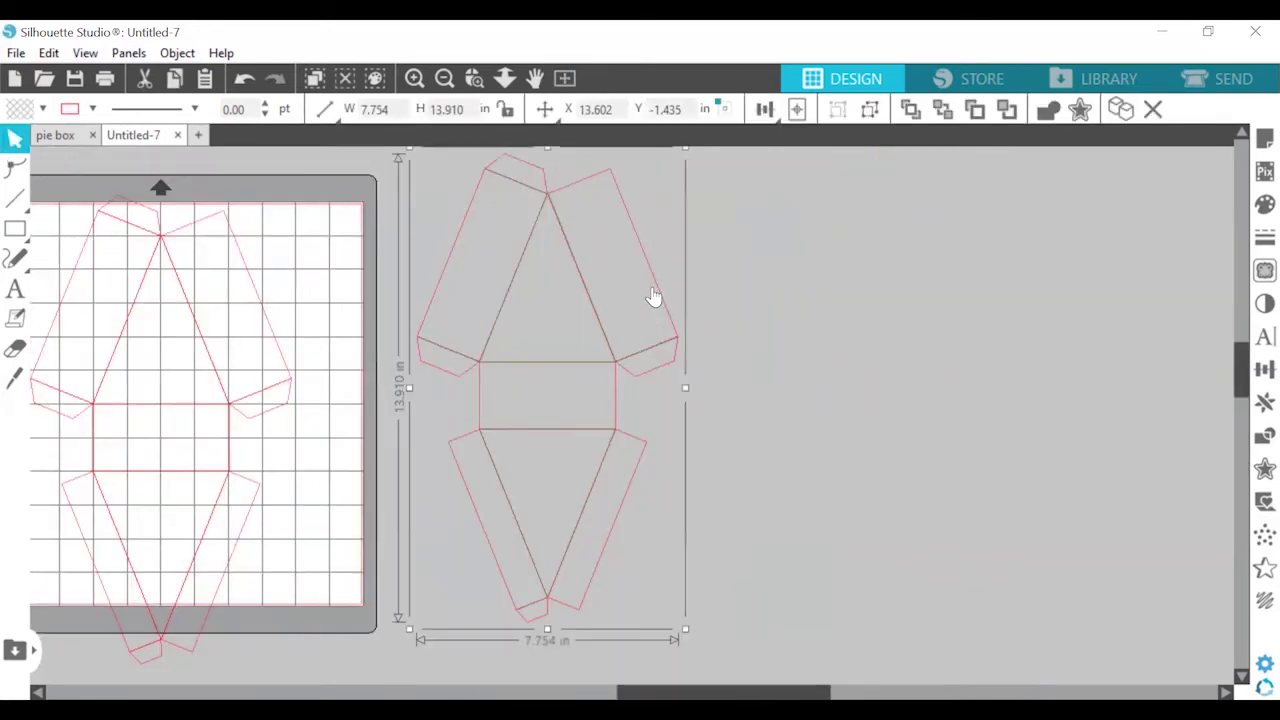
mouse_move(660, 308)
left_mouse_down()
mouse_move(1066, 288)
mouse_move(1067, 307)
left_mouse_up()
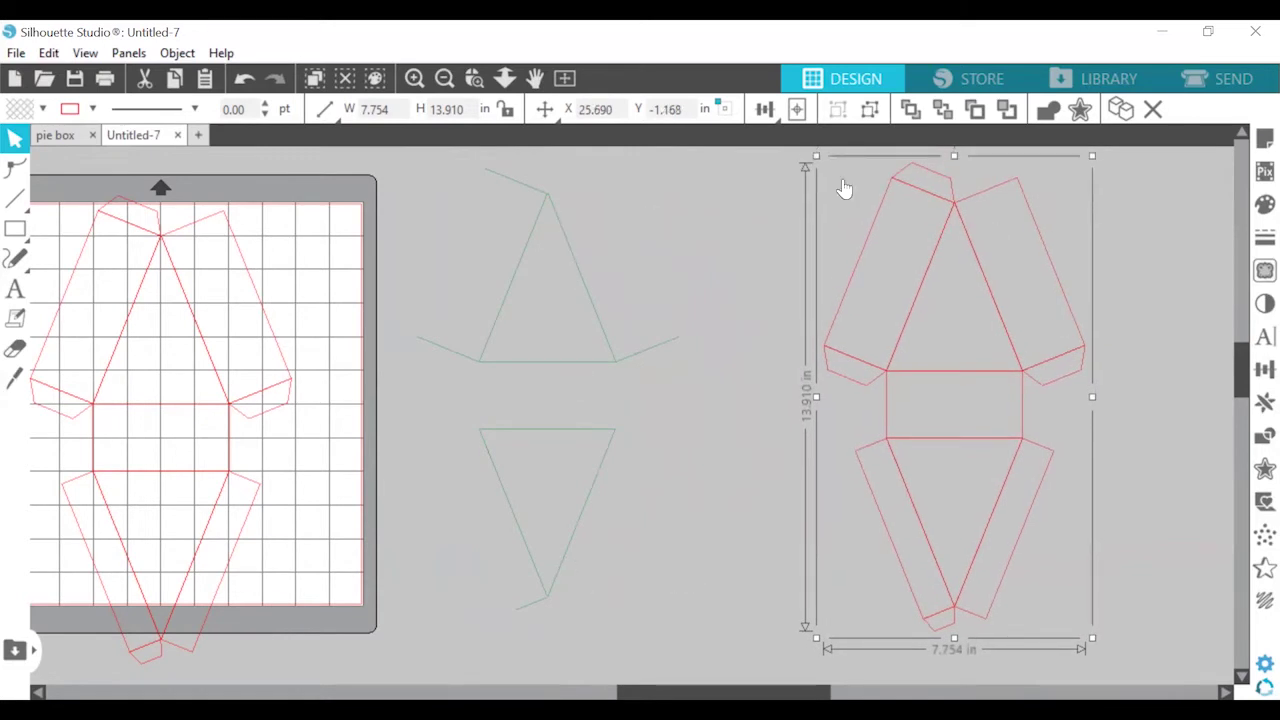
left_click(806, 331)
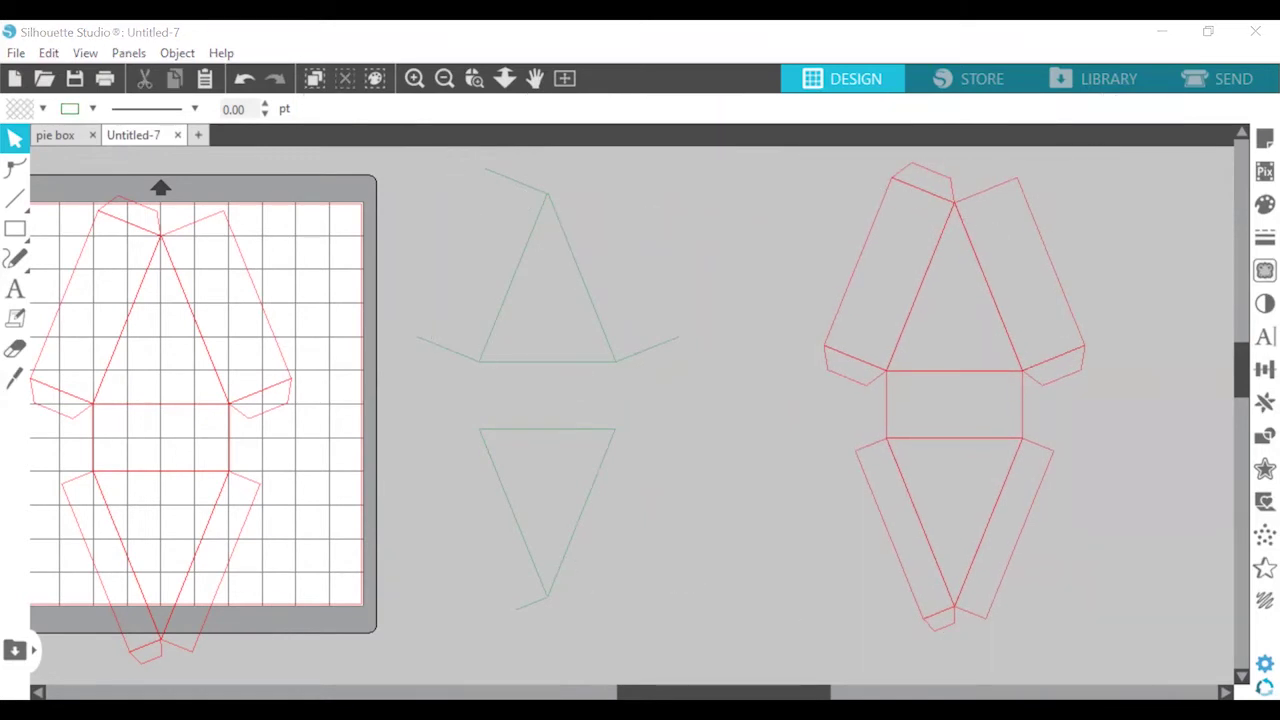
Set the line thickness of the red template on the mat to 3 pt.
scroll(806, 331, "left", 4)
left_click_drag(641, 198, 665, 605)
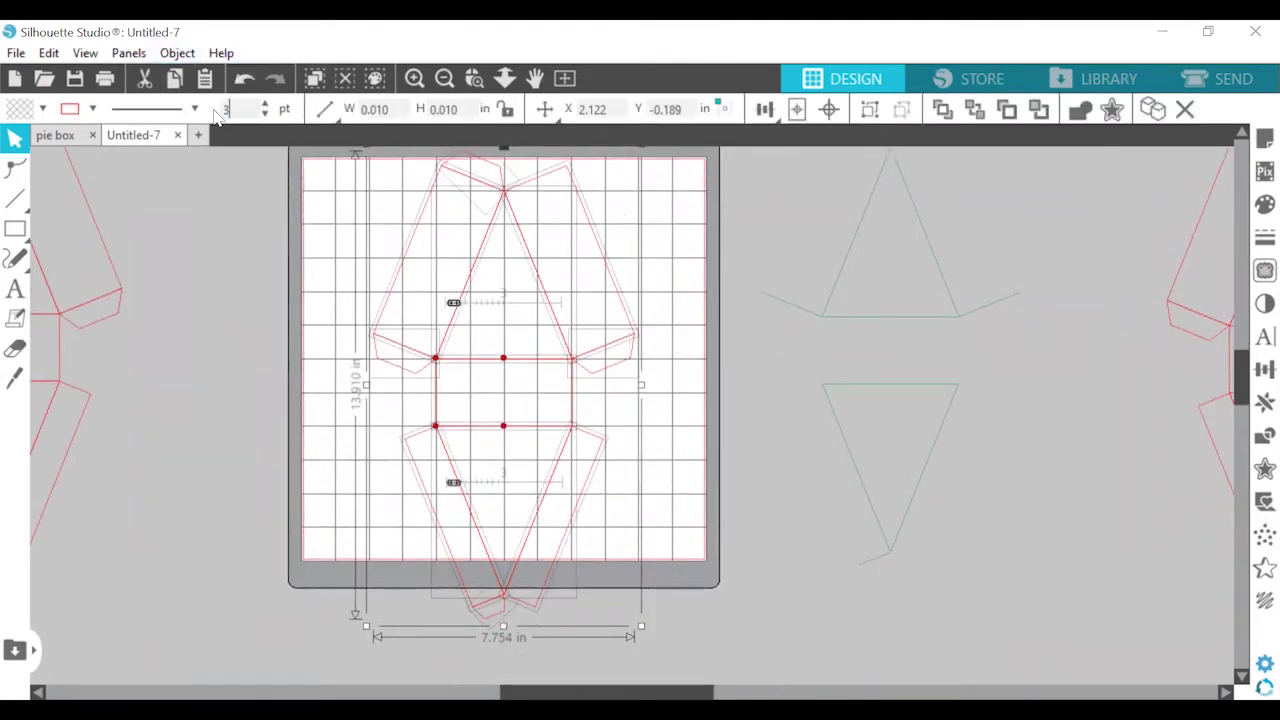
key("Return")
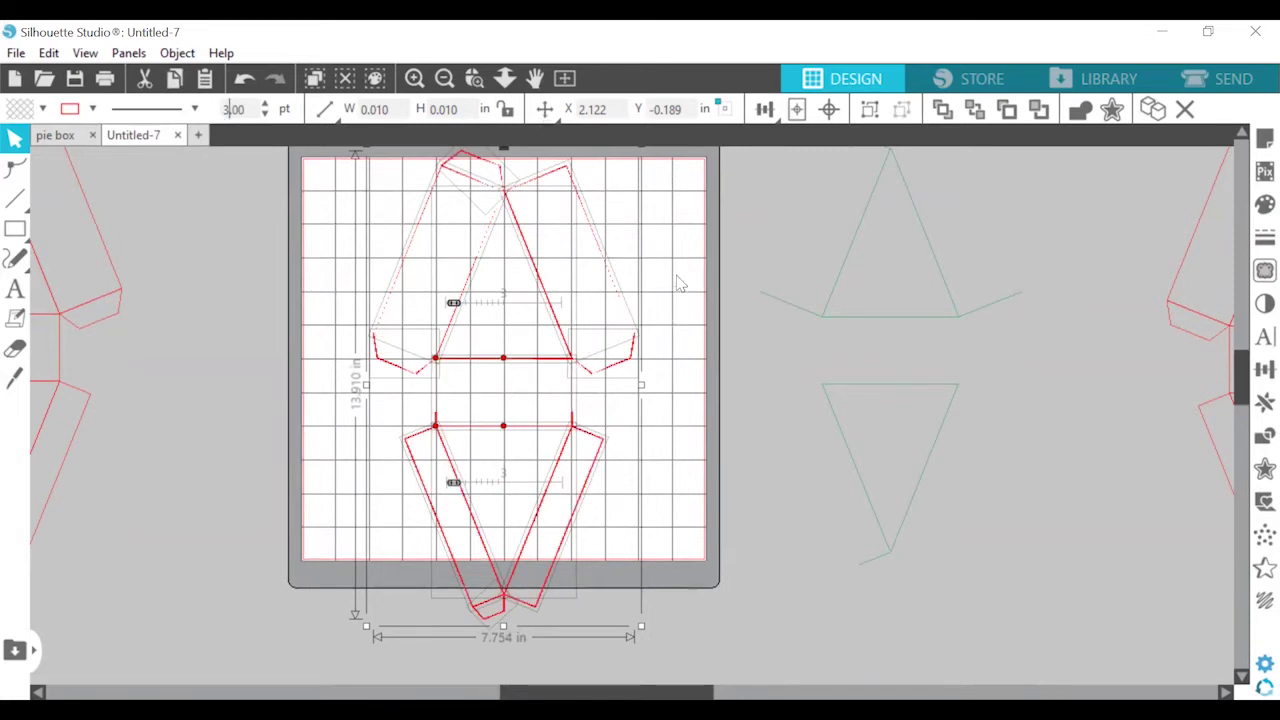
left_click(678, 280)
scroll(680, 509, "up", 1)
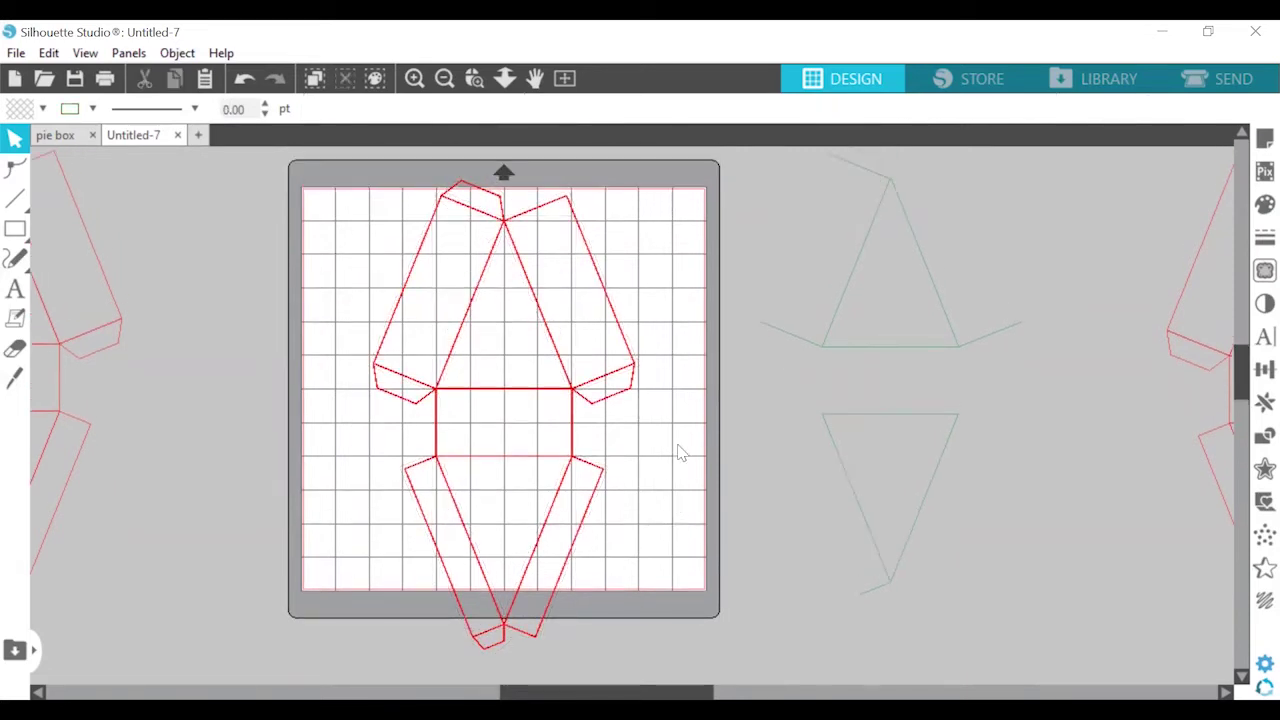
Trace only the outer edge of the thick-lined template on the mat.
left_click(1258, 270)
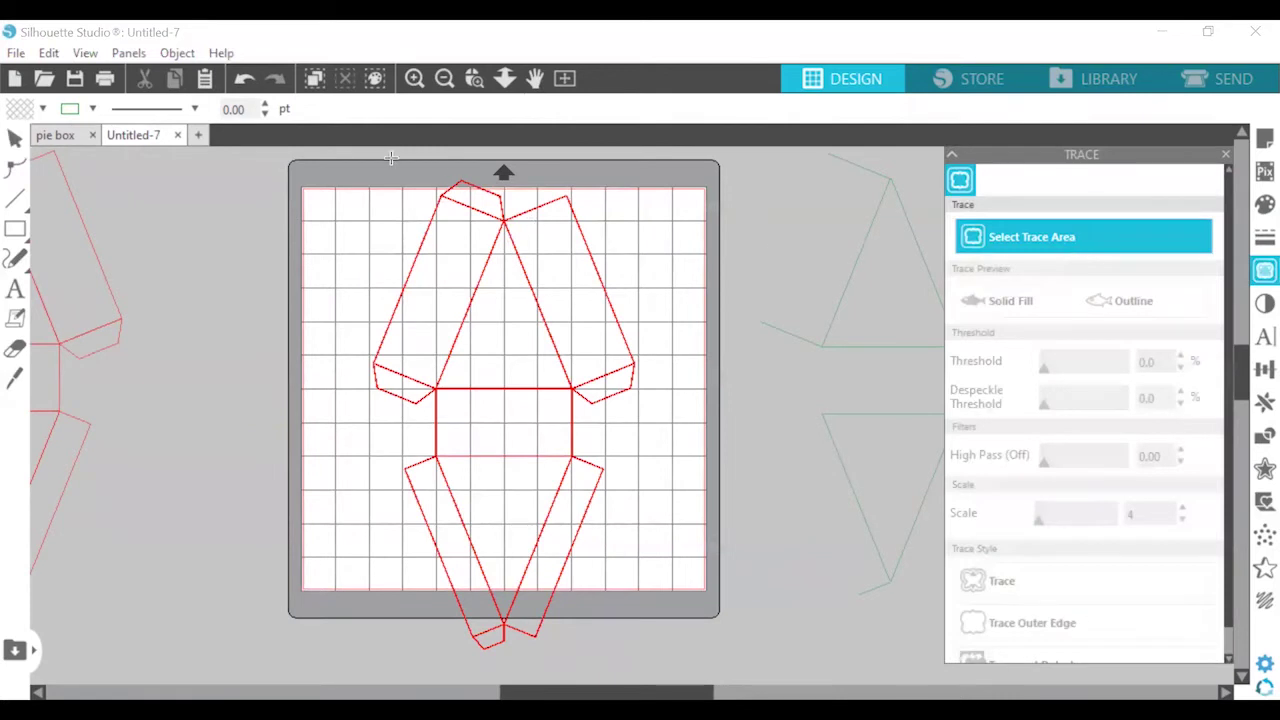
left_click_drag(335, 155, 708, 624)
scroll(560, 410, "up", 2)
scroll(468, 492, "down", 1)
left_click(1043, 630)
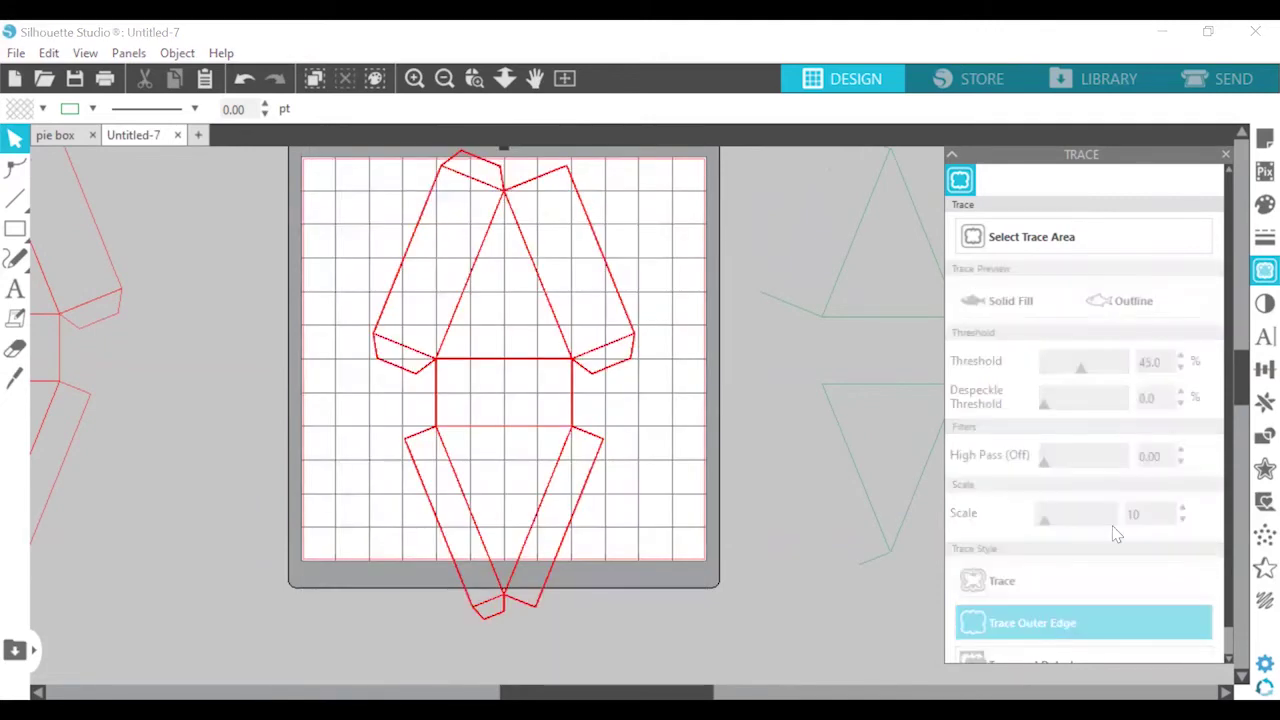
Replace the thick-lined template on the mat with its traced outline.
scroll(623, 360, "up", 1)
mouse_move(619, 347)
left_mouse_down()
mouse_move(574, 345)
mouse_move(341, 562)
left_mouse_up()
left_click_drag(379, 190, 660, 643)
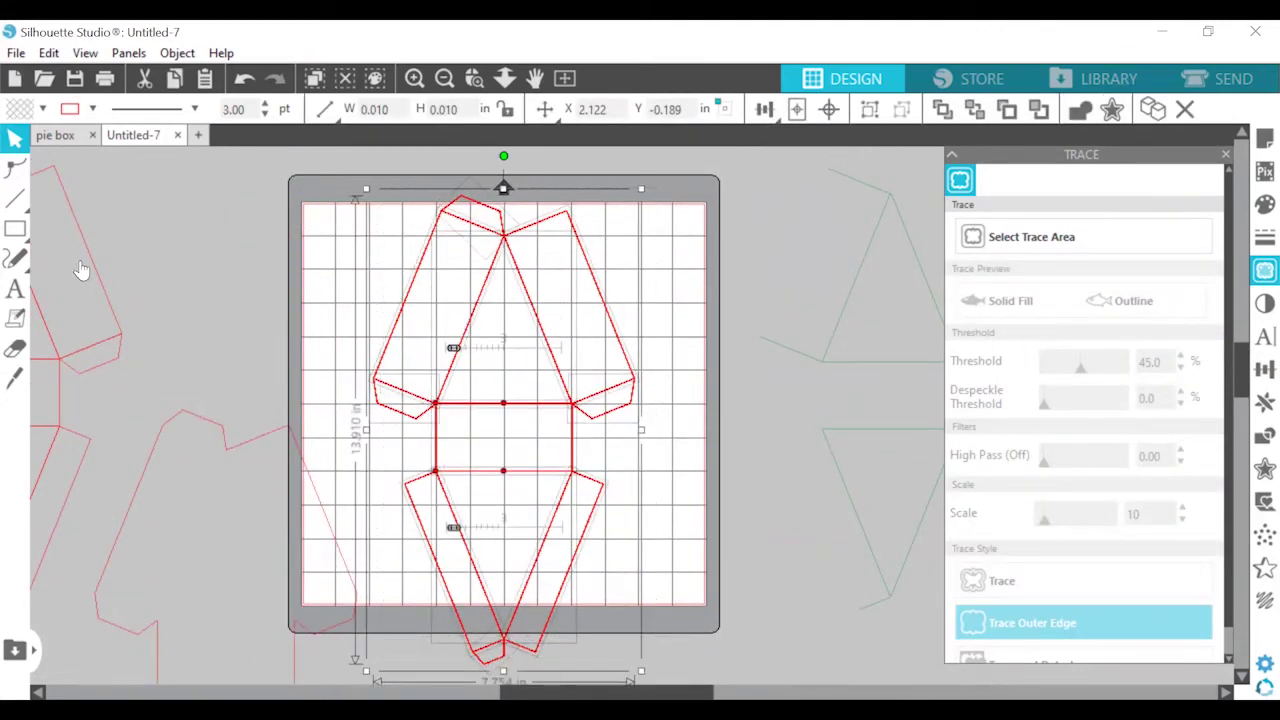
left_click_drag(82, 270, 82, 270)
mouse_move(324, 512)
left_mouse_down()
mouse_move(534, 355)
mouse_move(599, 267)
left_mouse_up()
scroll(597, 268, "right", 4)
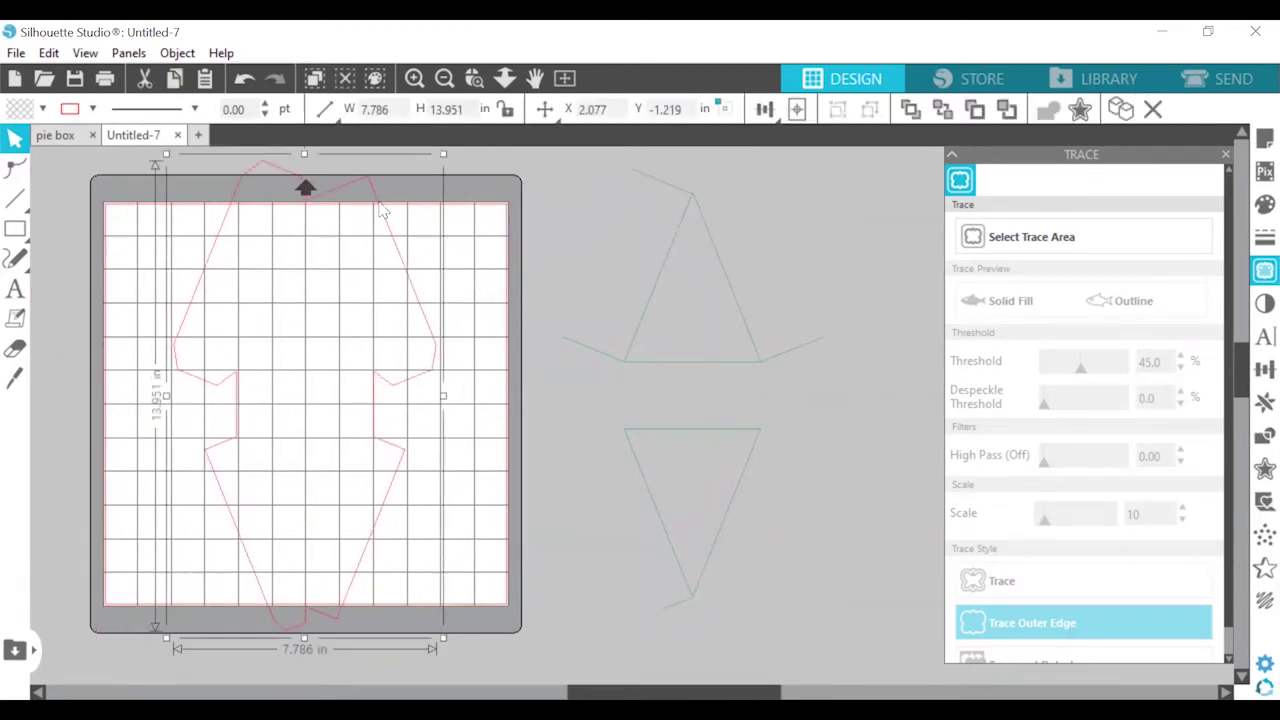
Select all the green fold lines and align them inside the traced outline on the mat.
left_click(1265, 270)
left_click_drag(857, 165, 536, 577)
scroll(706, 428, "up", 2)
left_click_drag(707, 386, 323, 391)
left_click(414, 78)
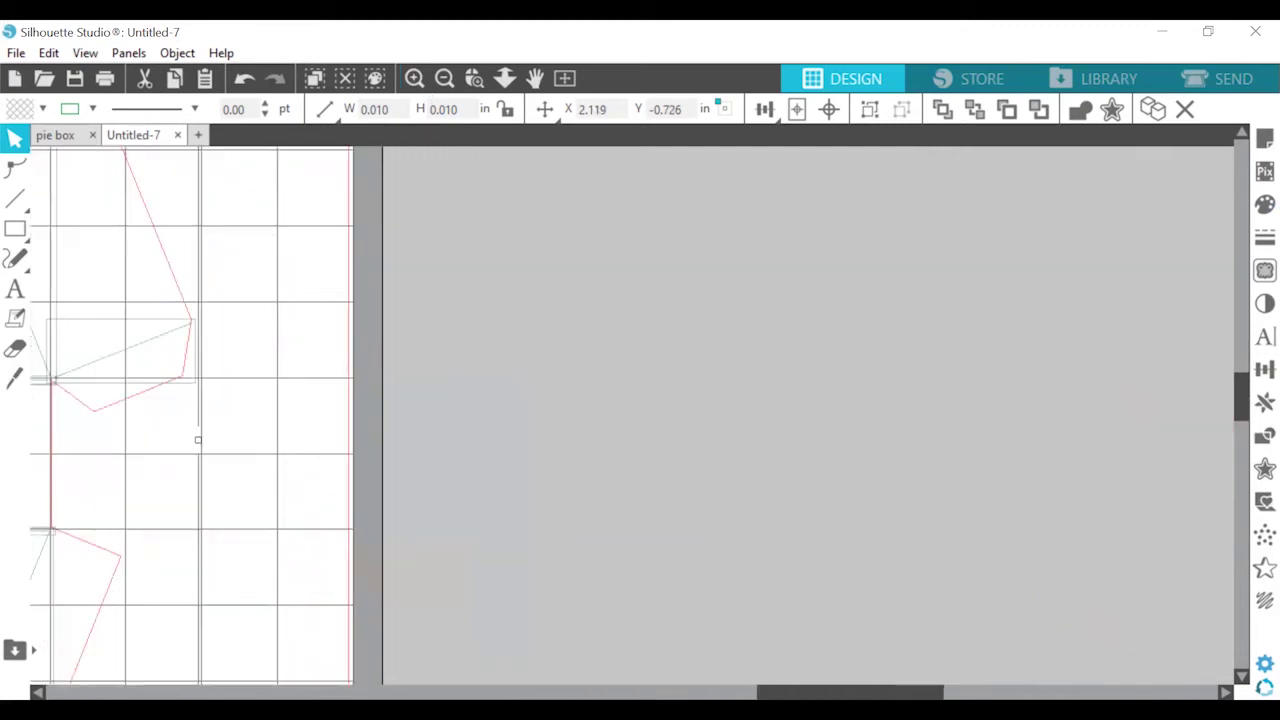
left_click(414, 78)
scroll(310, 583, "down", 8)
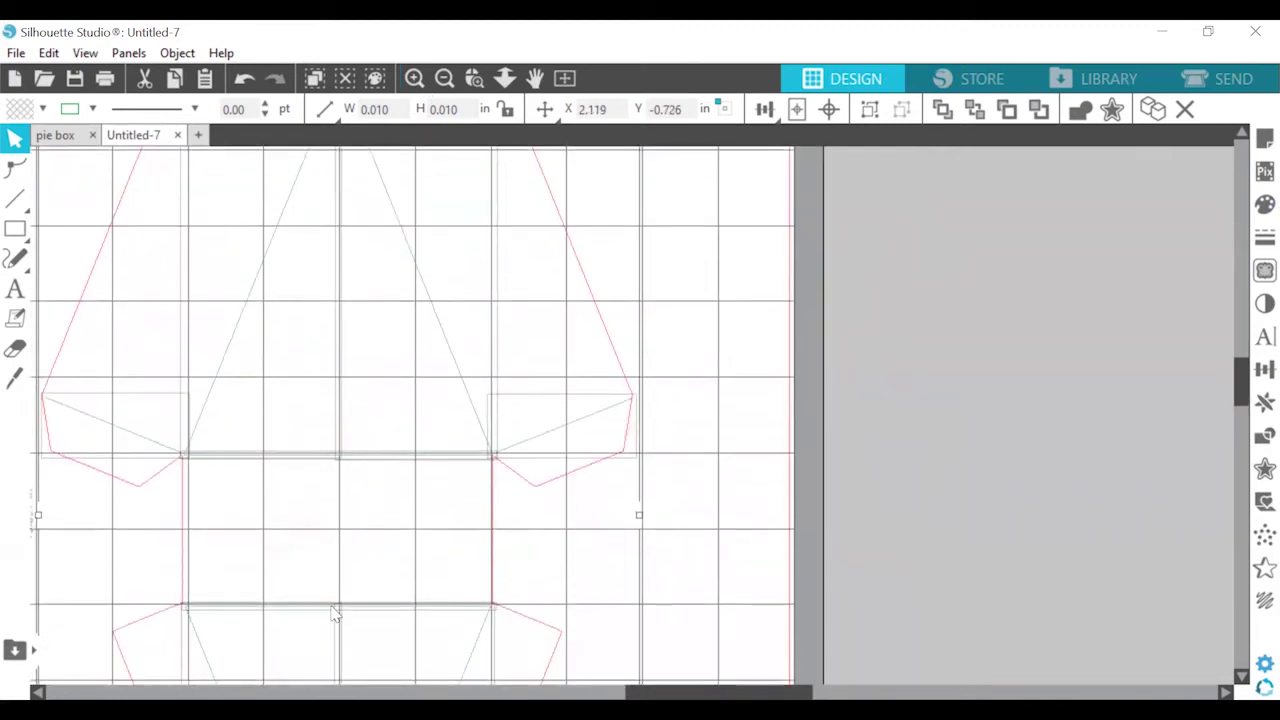
scroll(248, 500, "down", 3)
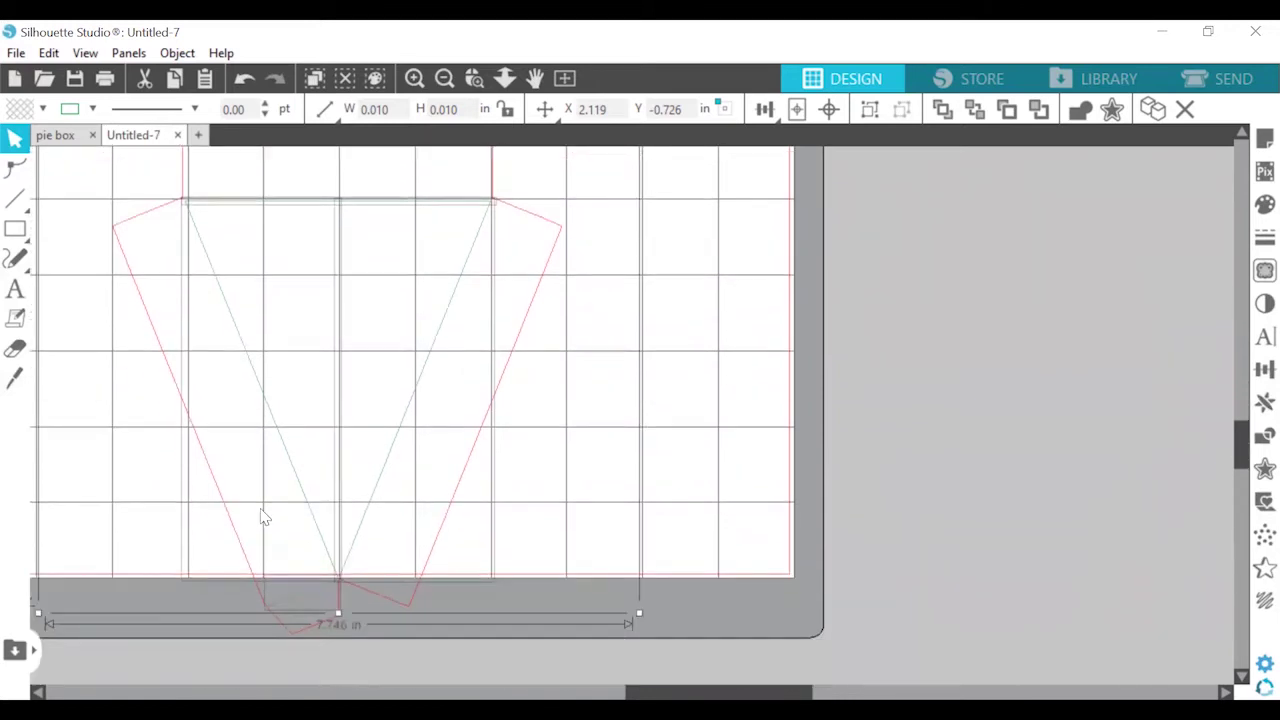
left_click(511, 548)
Adjust the upper end point of the inverted triangle's left fold line to meet the outline's corner.
scroll(503, 553, "up", 4)
left_click(295, 440)
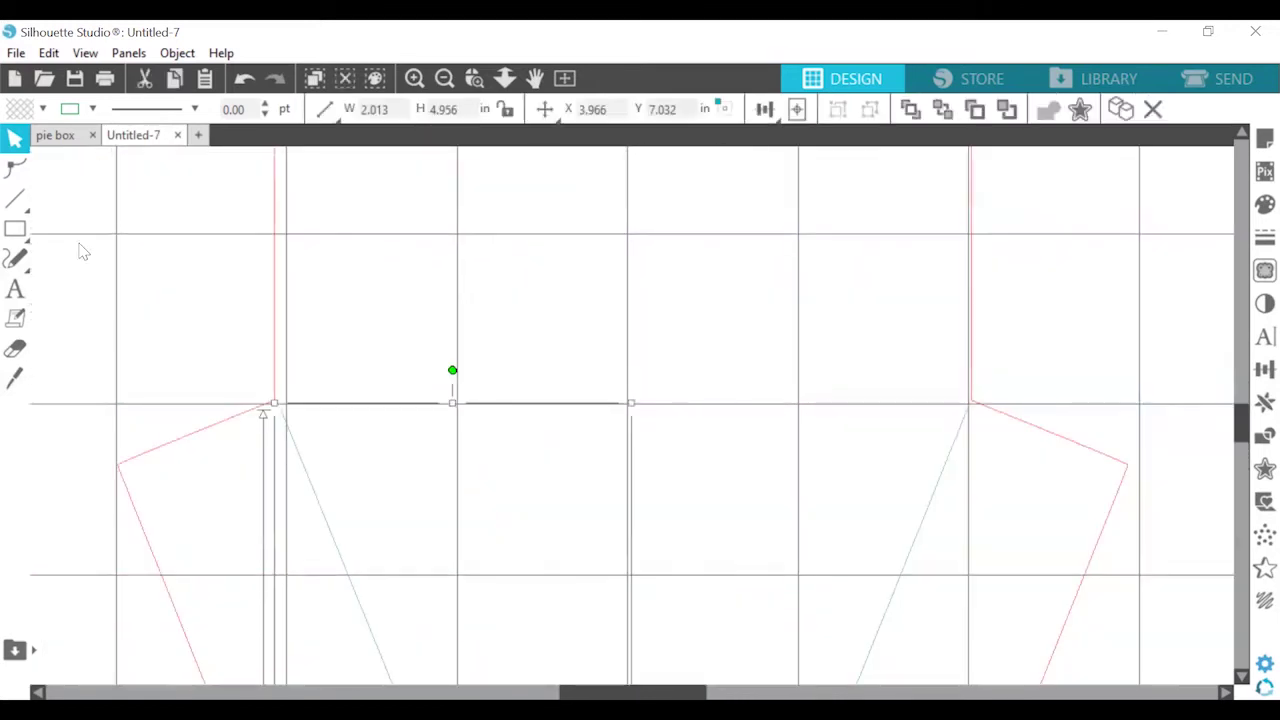
left_click(15, 169)
left_click_drag(281, 407, 274, 399)
left_click(620, 445)
scroll(788, 468, "down", 8)
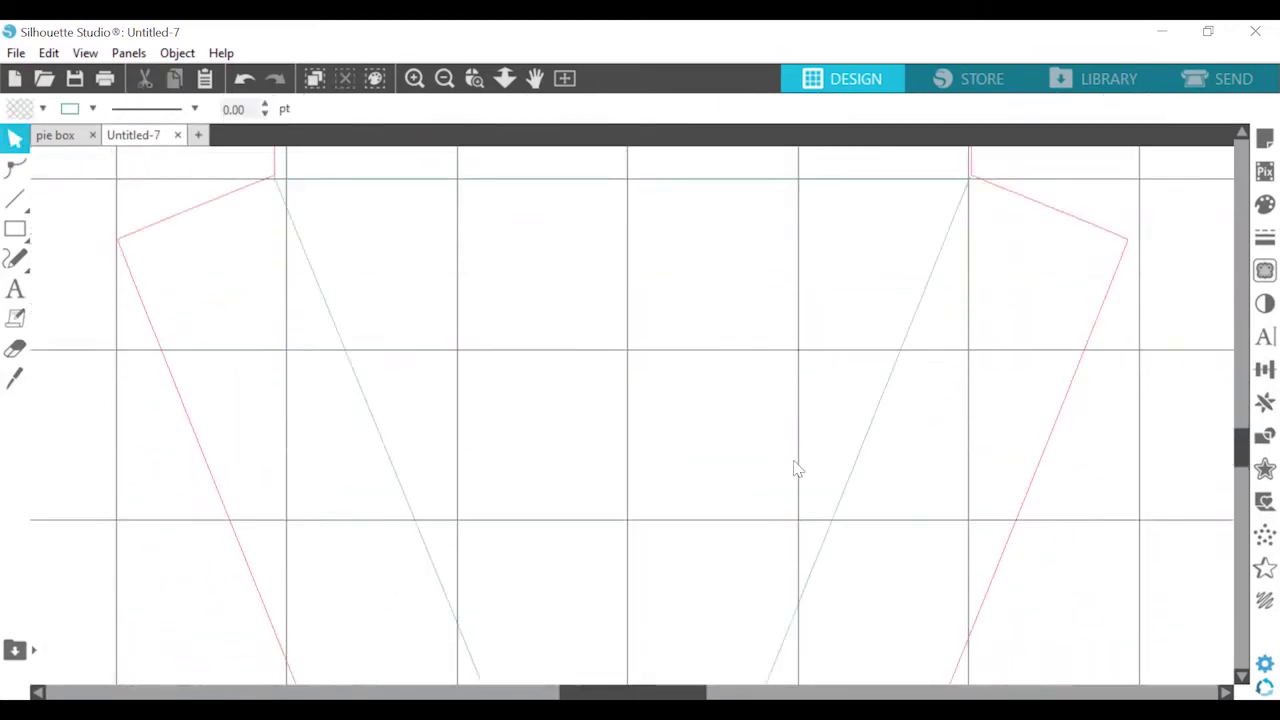
Fill the traced outline with white and send it behind the green fold lines.
left_click(446, 79)
left_click(446, 79)
left_click(446, 79)
scroll(840, 281, "up", 9)
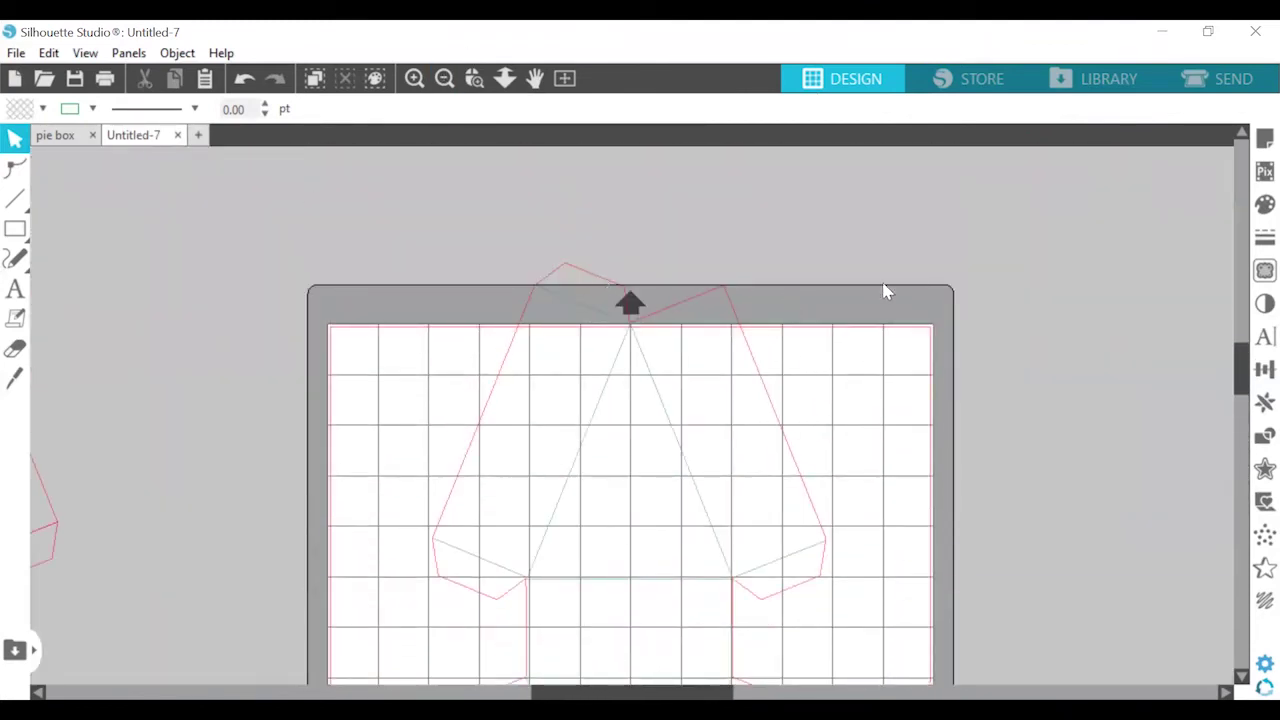
left_click(699, 296)
left_click(1265, 204)
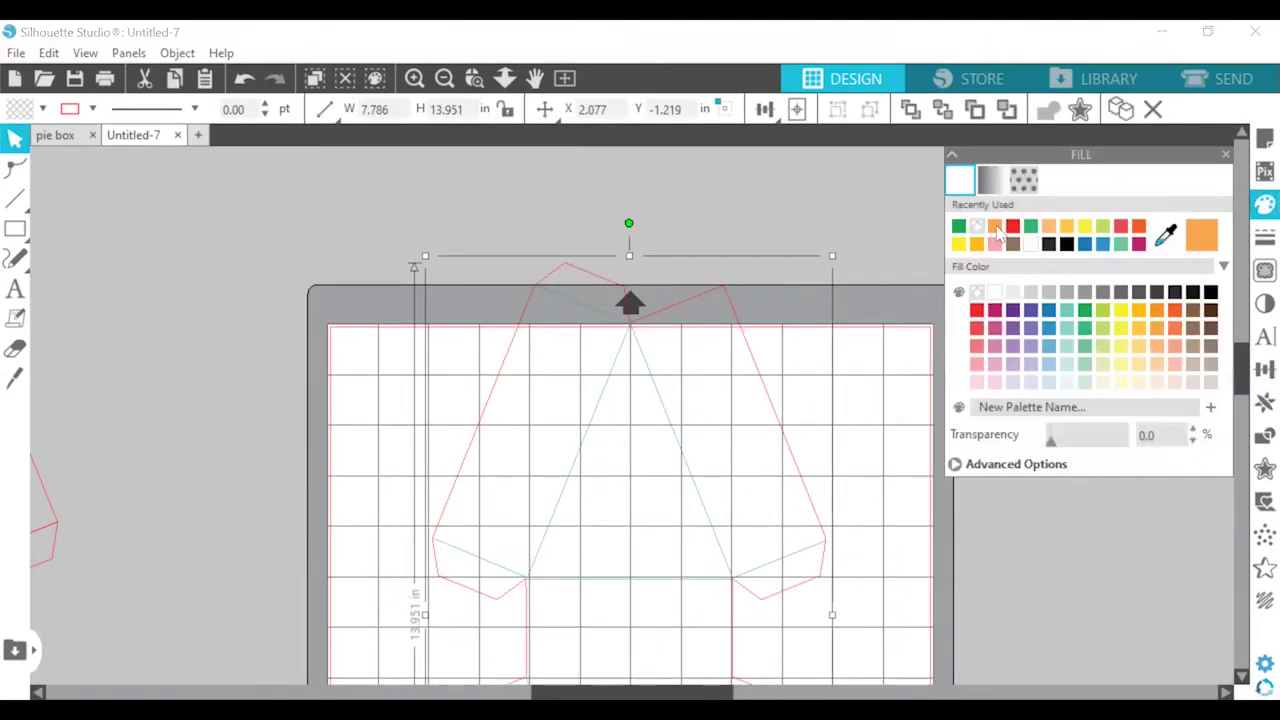
left_click(977, 226)
right_click(686, 386)
left_click(817, 626)
scroll(791, 566, "down", 6)
left_click(840, 443)
Apply the finely dashed line style to the three edges of the inverted triangle.
left_click(534, 396)
left_click(190, 109)
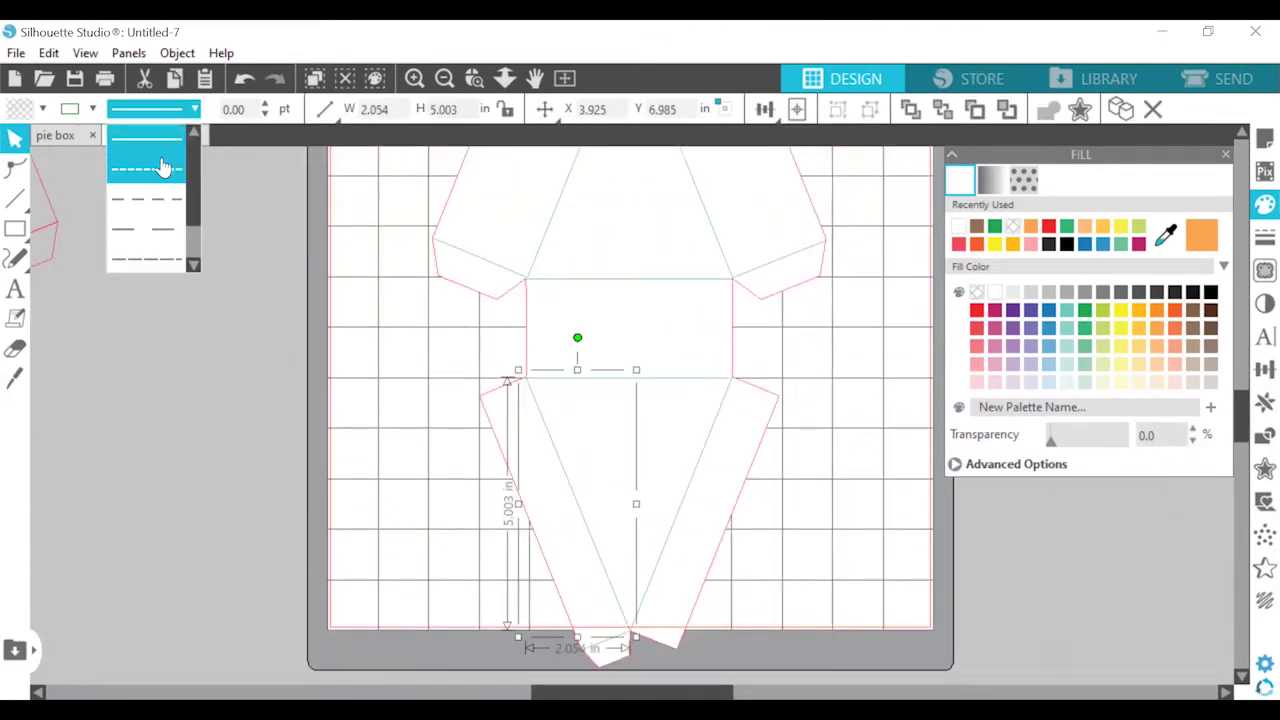
left_click(163, 168)
left_click(661, 375)
left_click(655, 378)
left_click(175, 110)
left_click(163, 170)
left_click(702, 454)
left_click(170, 112)
left_click(163, 170)
Apply the finely dashed line style to the fold lines of the upper triangle.
scroll(592, 400, "up", 3)
left_click(592, 398)
left_click(168, 107)
left_click(173, 171)
Apply the finely dashed line style to the glue-tab fold lines, including the lowest tab.
double_click(469, 450)
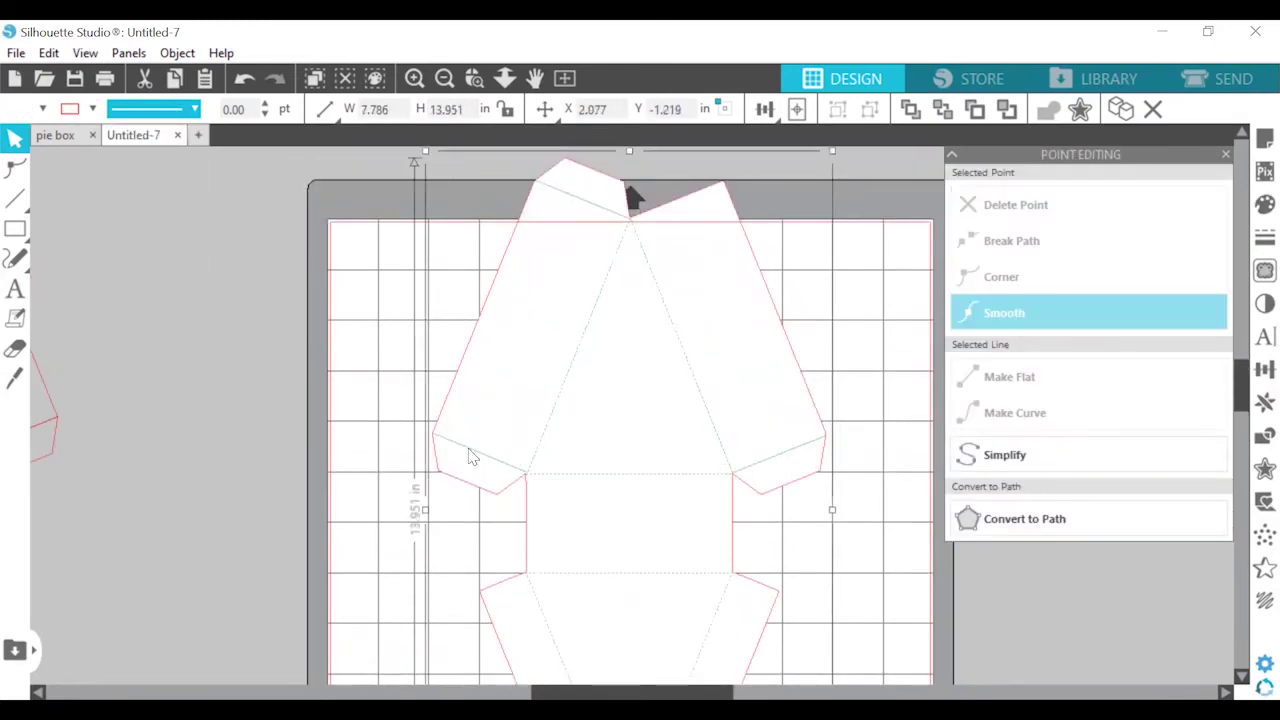
left_click(469, 450)
left_click(170, 110)
left_click(163, 170)
scroll(600, 450, "down", 6)
left_click(604, 616)
left_click(142, 112)
left_click(155, 170)
Select the outline together with all its fold lines and set their line color to red.
left_click_drag(860, 160, 574, 684)
scroll(633, 163, "down", 3)
left_click(91, 109)
left_click(71, 158)
scroll(646, 464, "up", 5)
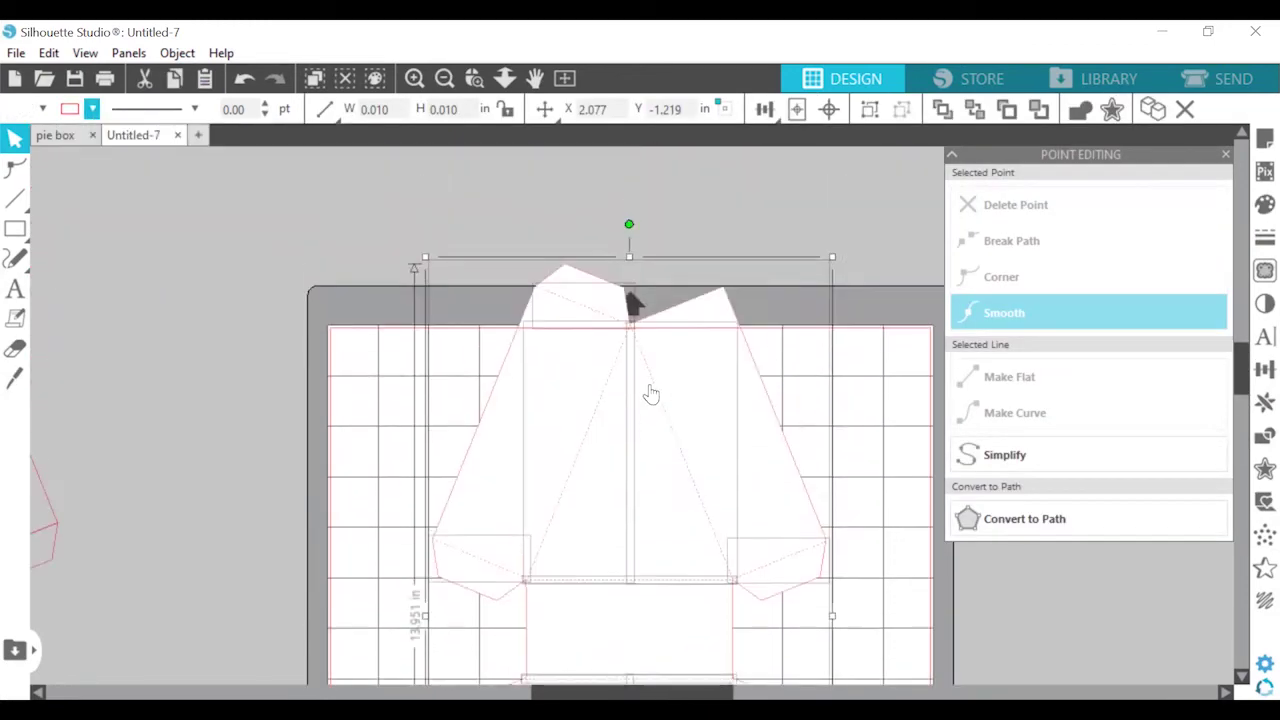
left_click(819, 428)
Ungroup the red template copy on the mat and delete its rectangle, upper triangle, side panels and attached glue tabs.
scroll(819, 428, "down", 2)
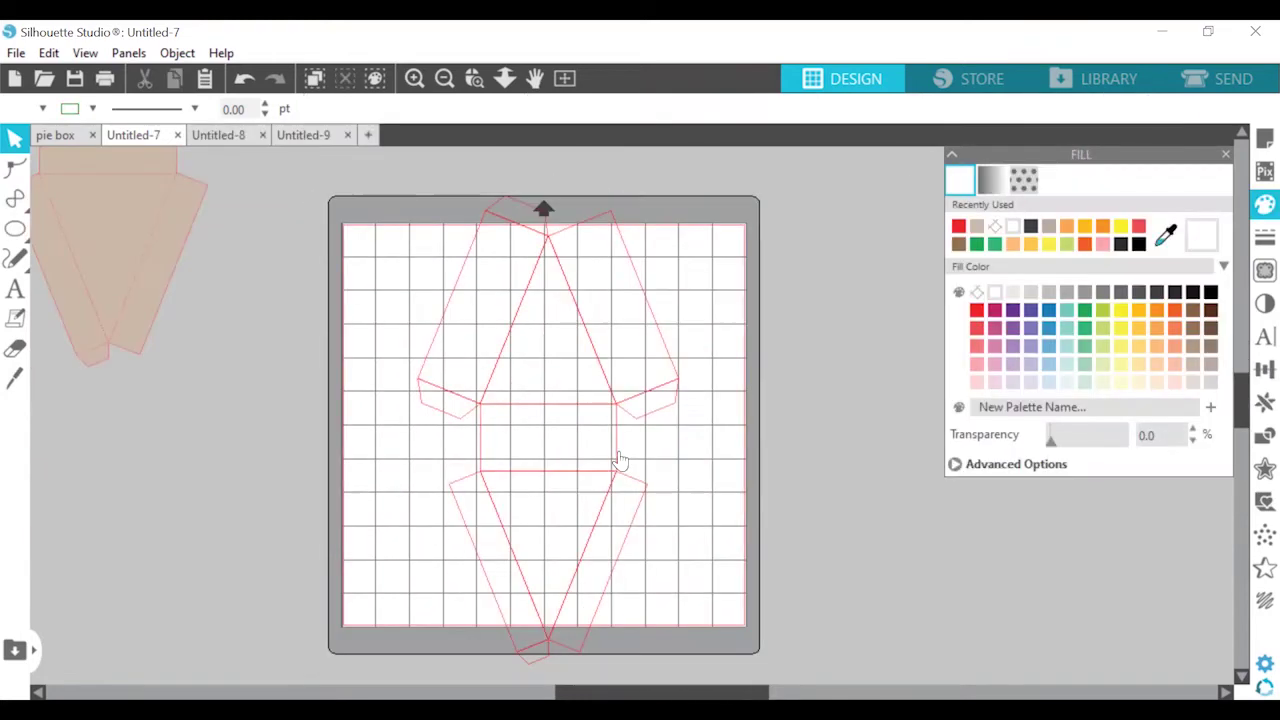
left_click(607, 454)
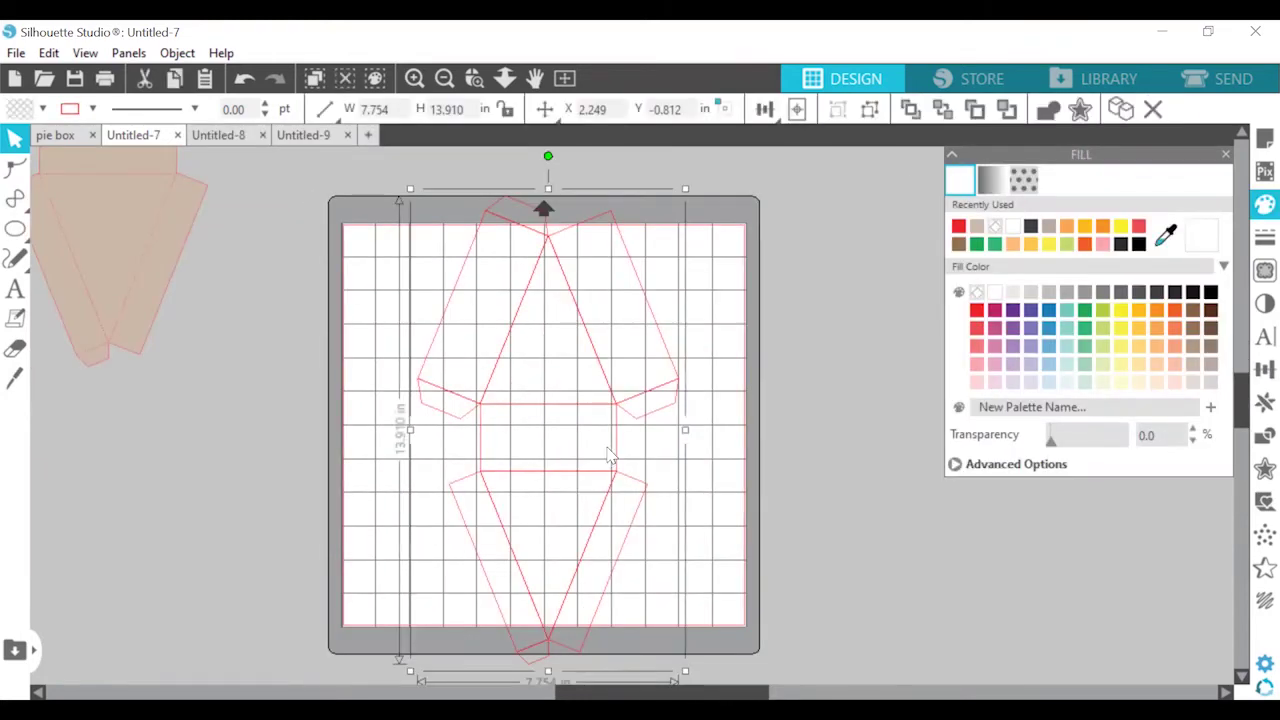
right_click(610, 455)
left_click(634, 518)
left_click(708, 305)
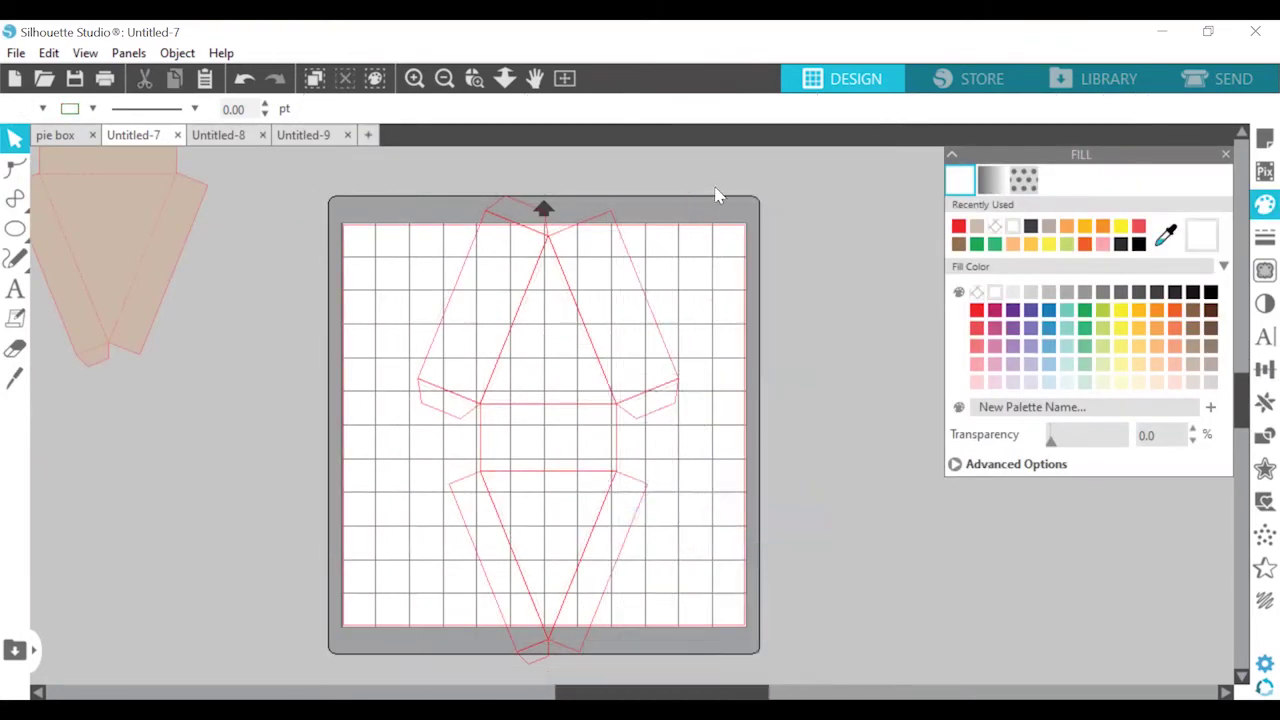
left_click(502, 452)
left_click_drag(420, 446, 416, 446)
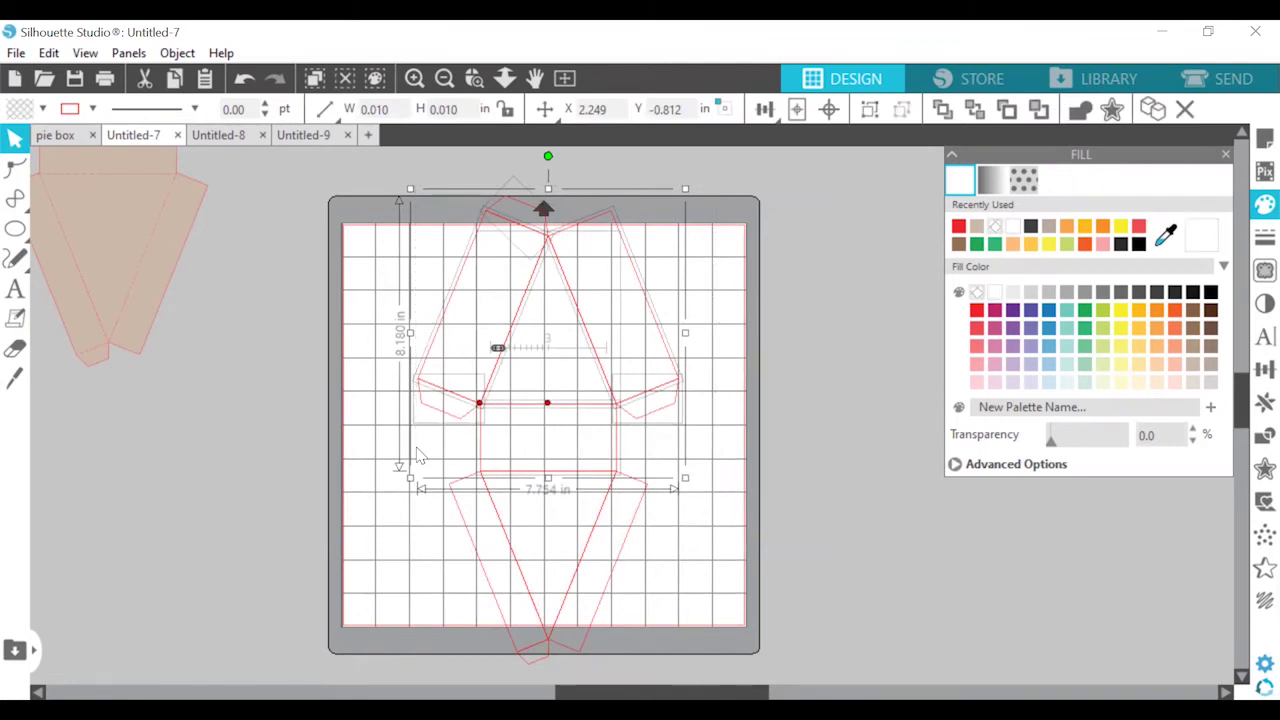
key("Delete")
Move the remaining inverted-triangle piece to the mat's upper left area and fill it with light orange.
left_click_drag(417, 450, 574, 610)
left_click_drag(600, 557, 528, 342)
left_click(1156, 328)
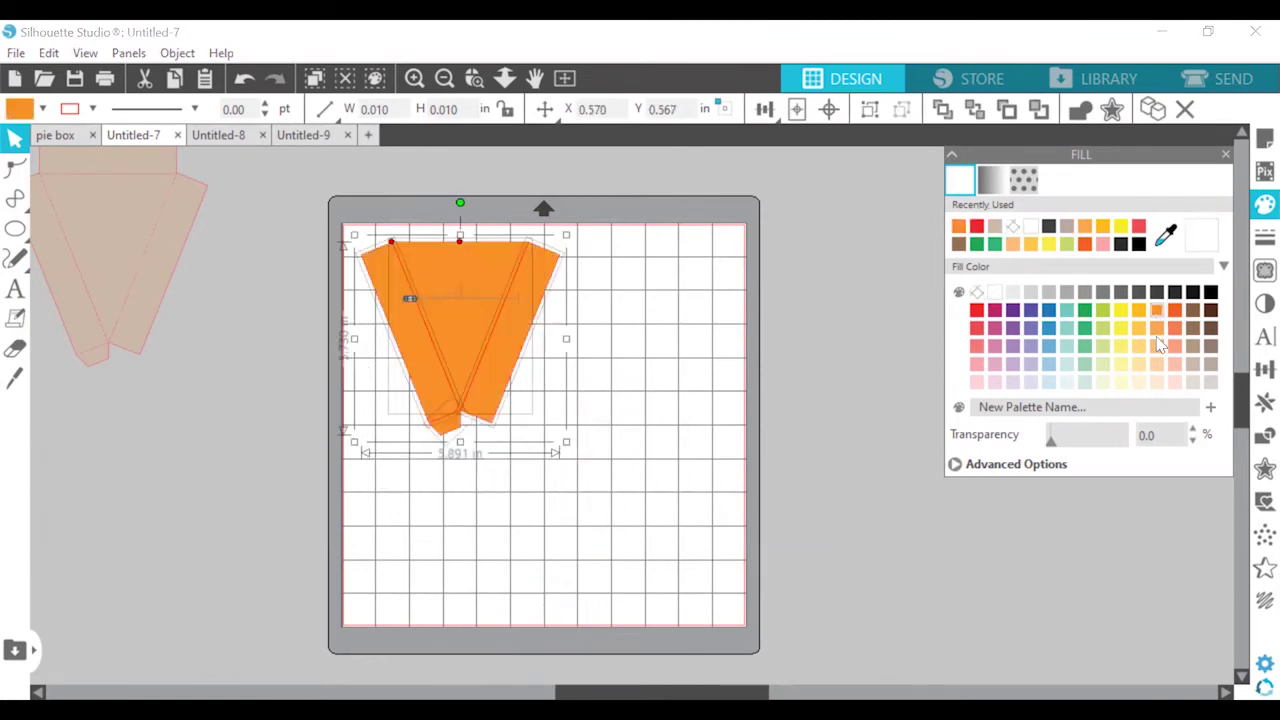
Draw a circle about 1.5 in across and place it near the upper edge of the orange piece.
scroll(633, 440, "up", 1)
scroll(633, 440, "left", 1)
left_click(414, 79)
mouse_move(15, 229)
left_click(108, 229)
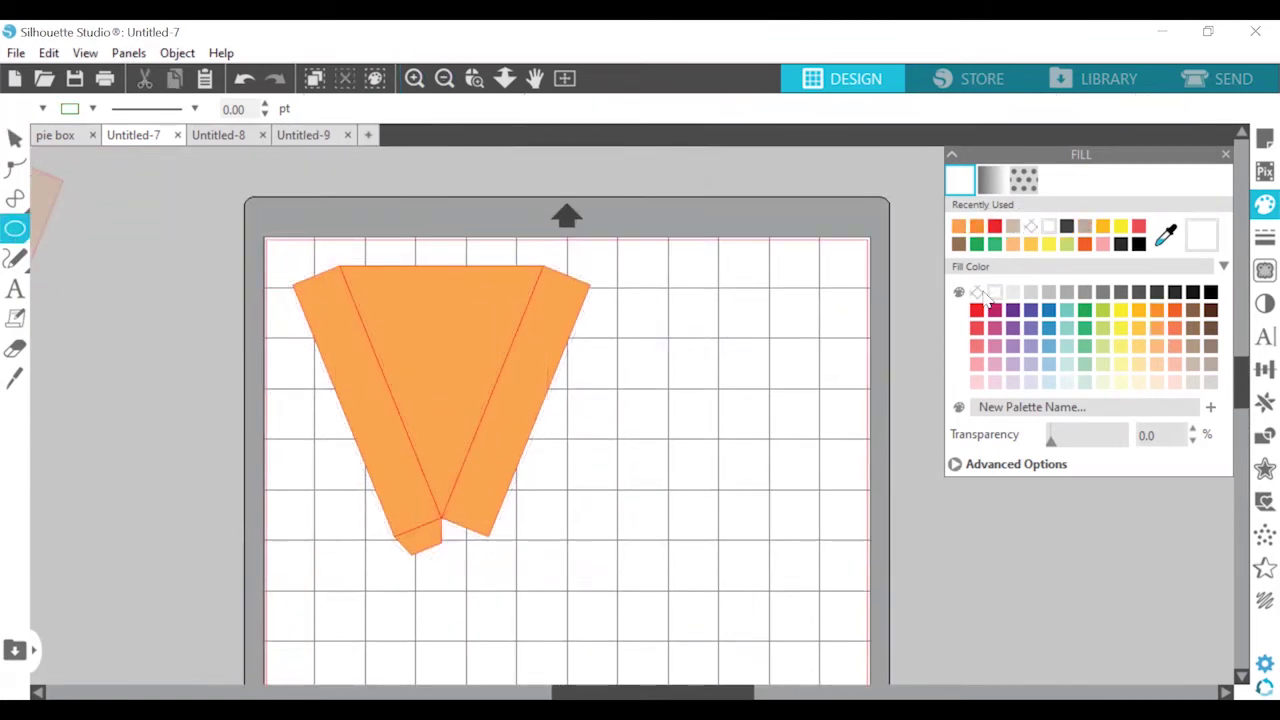
left_click_drag(419, 312, 424, 305)
left_click(15, 139)
left_click_drag(364, 240, 417, 249)
Duplicate the circle twice and arrange the three circles as an overlapping row about 4 in wide, clear of the orange piece.
right_click(358, 249)
left_click(357, 249)
key("ctrl+Right")
key("ctrl+Right")
left_click_drag(550, 244, 733, 452)
left_click(543, 215)
left_click(352, 246)
left_click(474, 250, "shift")
left_click(474, 250, "shift")
left_click(457, 243, "shift")
left_click(487, 245, "shift")
left_click(849, 511)
Fill the three overlapping circles with light tan and weld them into one scalloped shape.
left_click(414, 78)
left_click(414, 78)
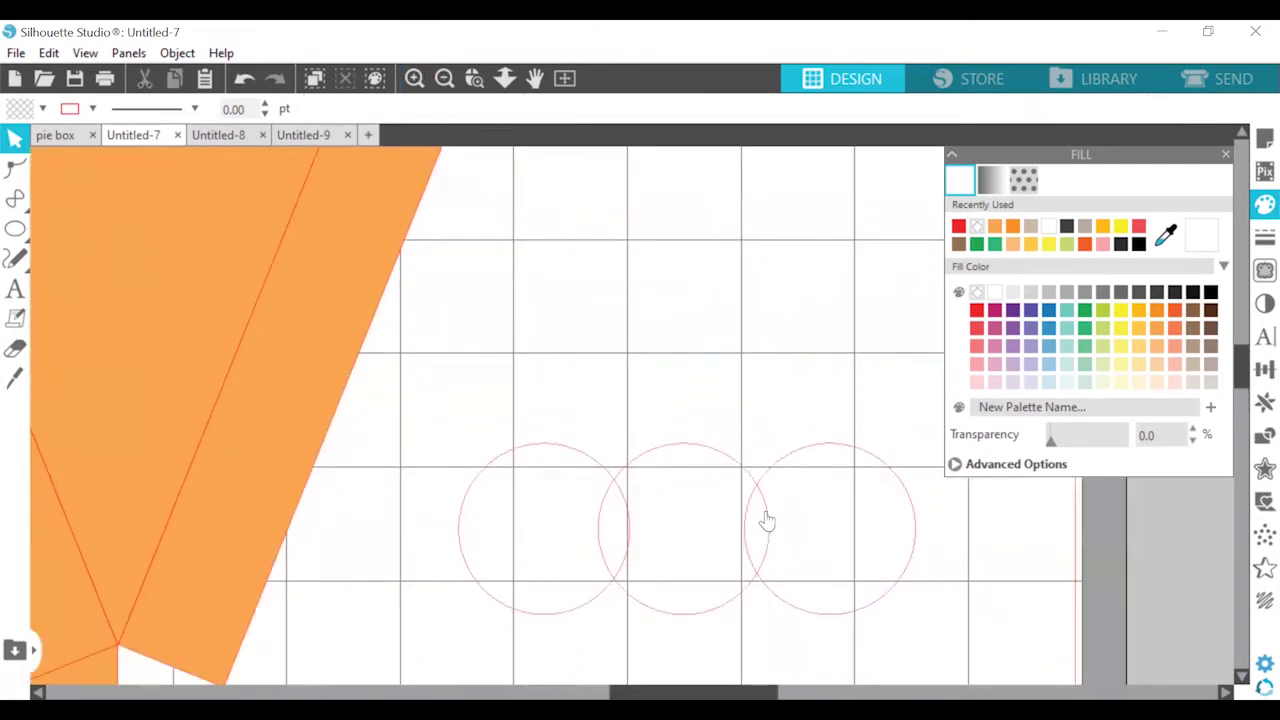
mouse_move(15, 199)
left_click_drag(438, 408, 932, 638)
left_click(1030, 229)
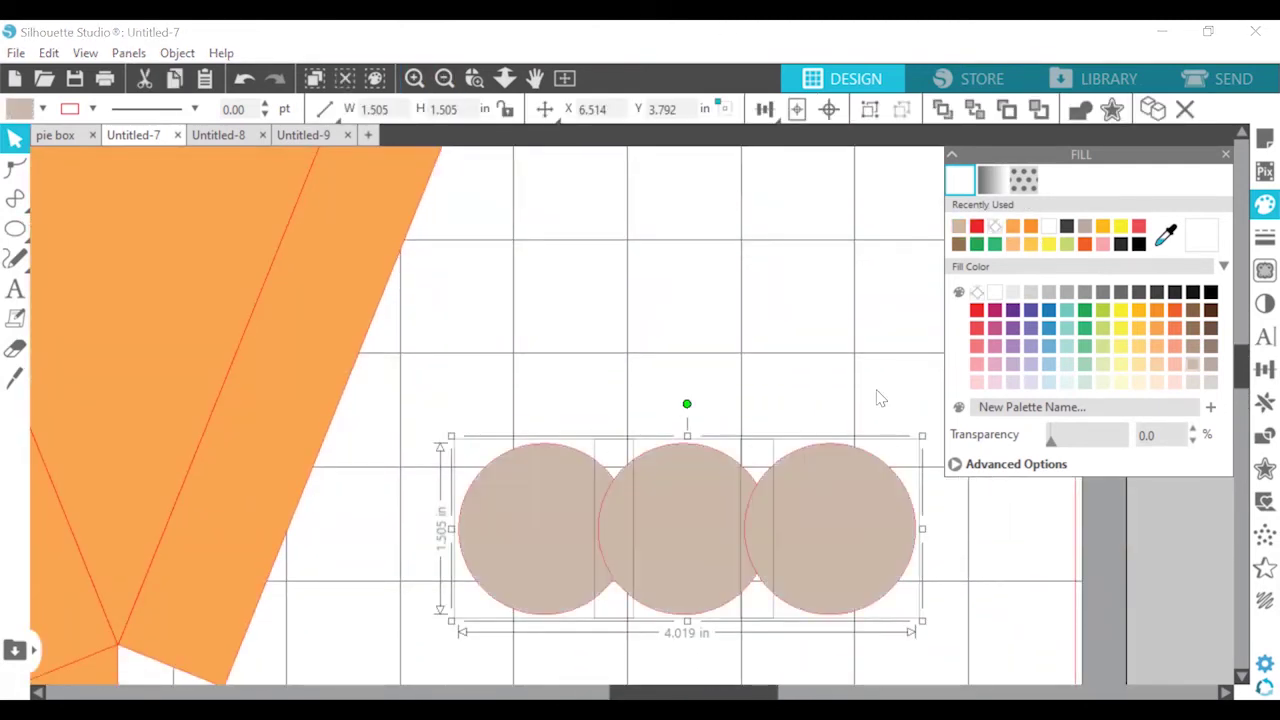
right_click(850, 478)
left_click(893, 488)
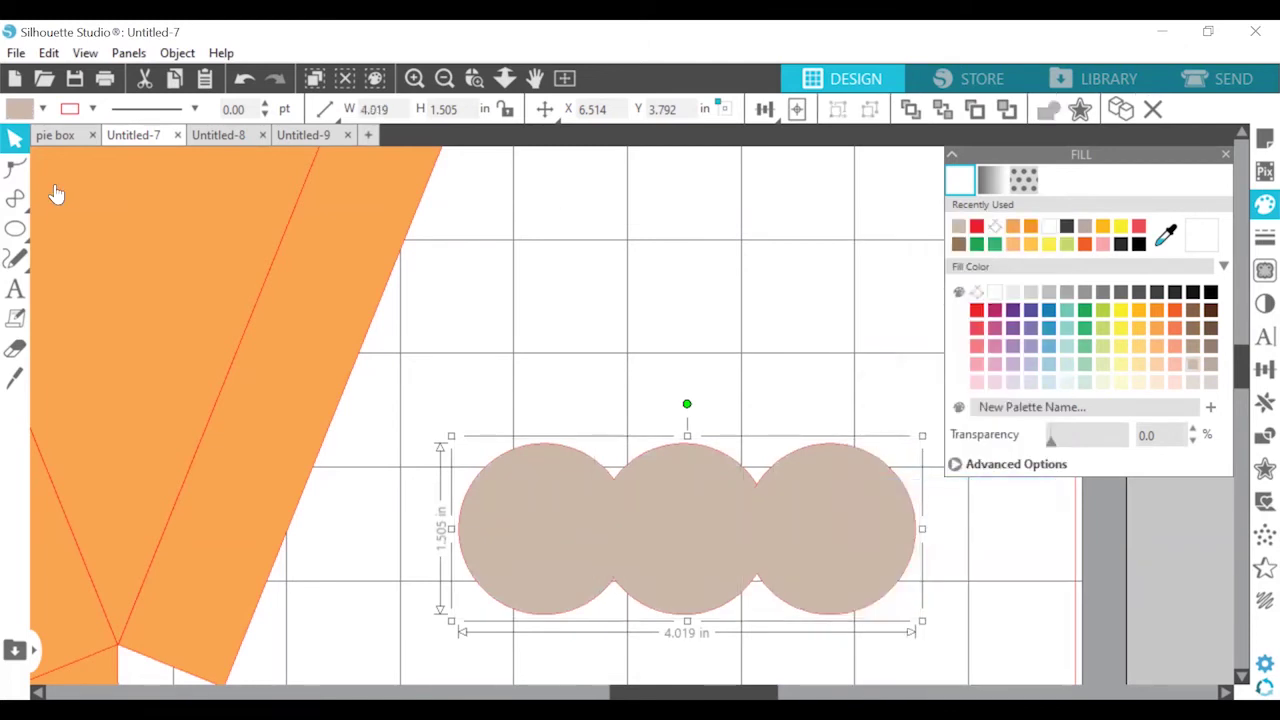
Draw a closed curve with a wavy upper edge across the scalloped shape, enclosing the shape's lower half.
mouse_move(15, 199)
left_click(106, 198)
left_click(457, 526)
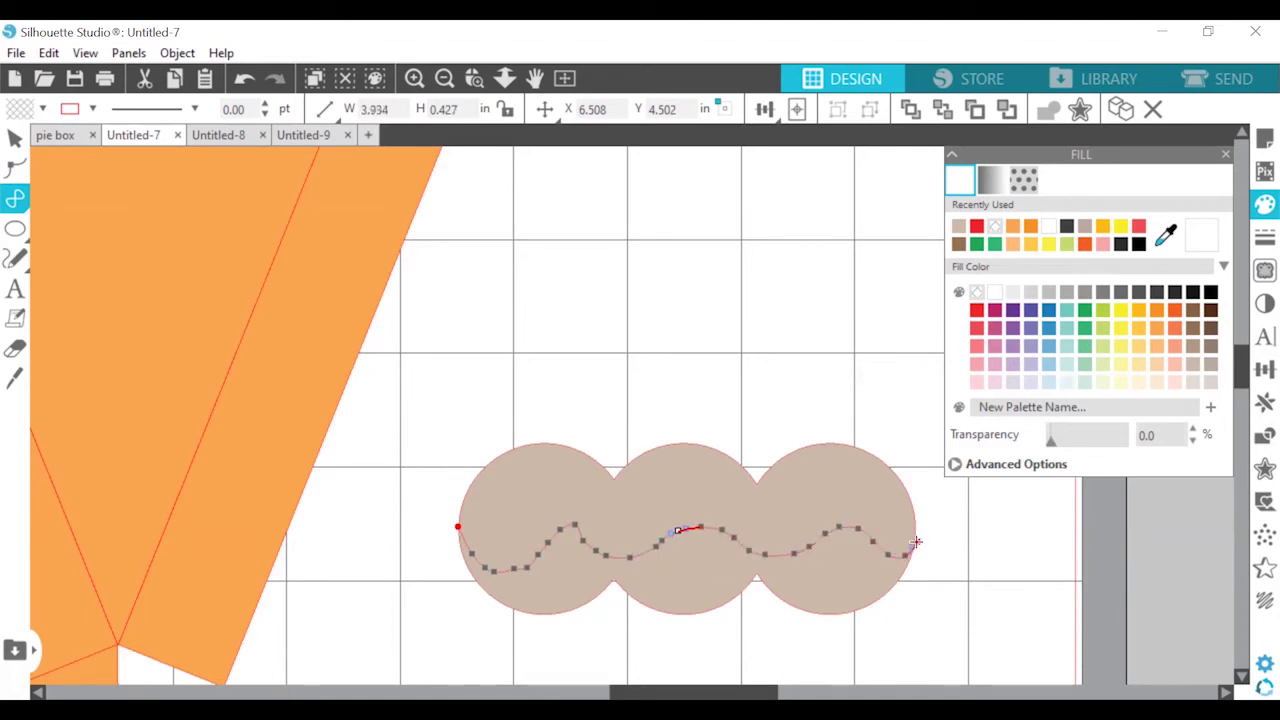
left_click(945, 534)
left_click(938, 618)
left_click(827, 651)
left_click(586, 666)
left_click(431, 577)
left_click(457, 526)
Simplify the points of the wavy closed curve and reshape its upper edge.
left_click(15, 168)
left_click(245, 112)
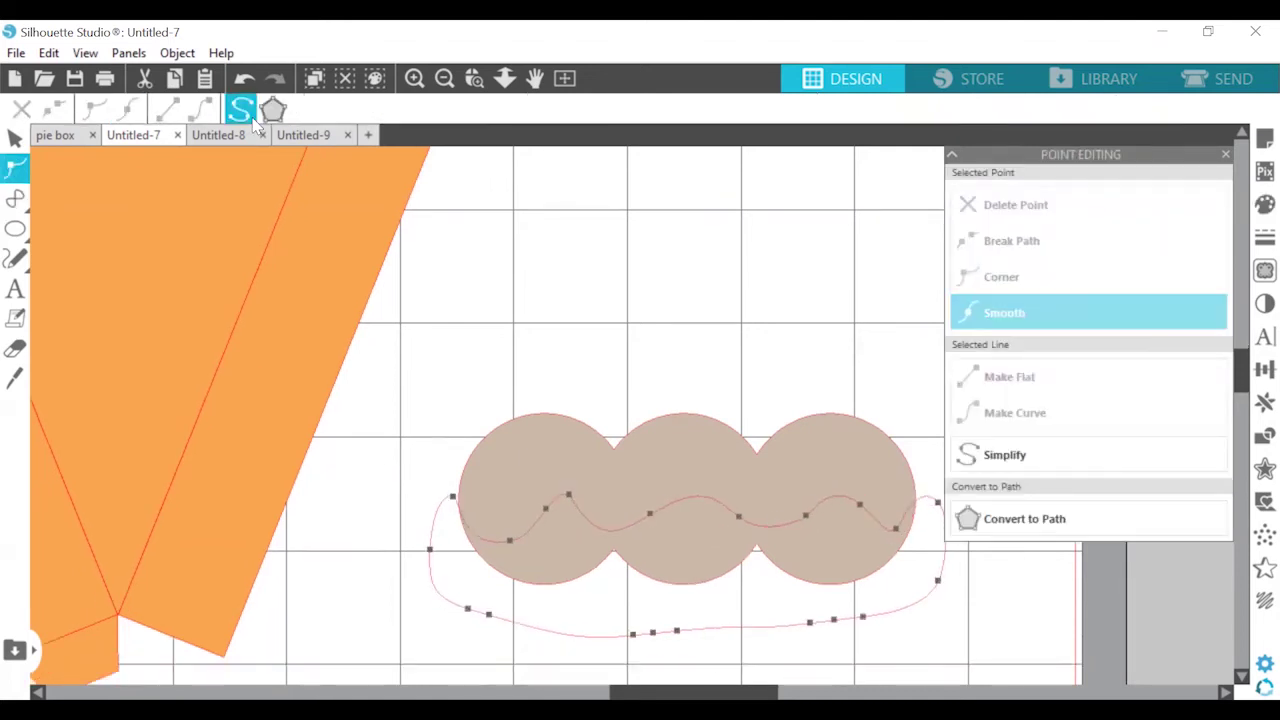
left_click_drag(533, 526, 492, 533)
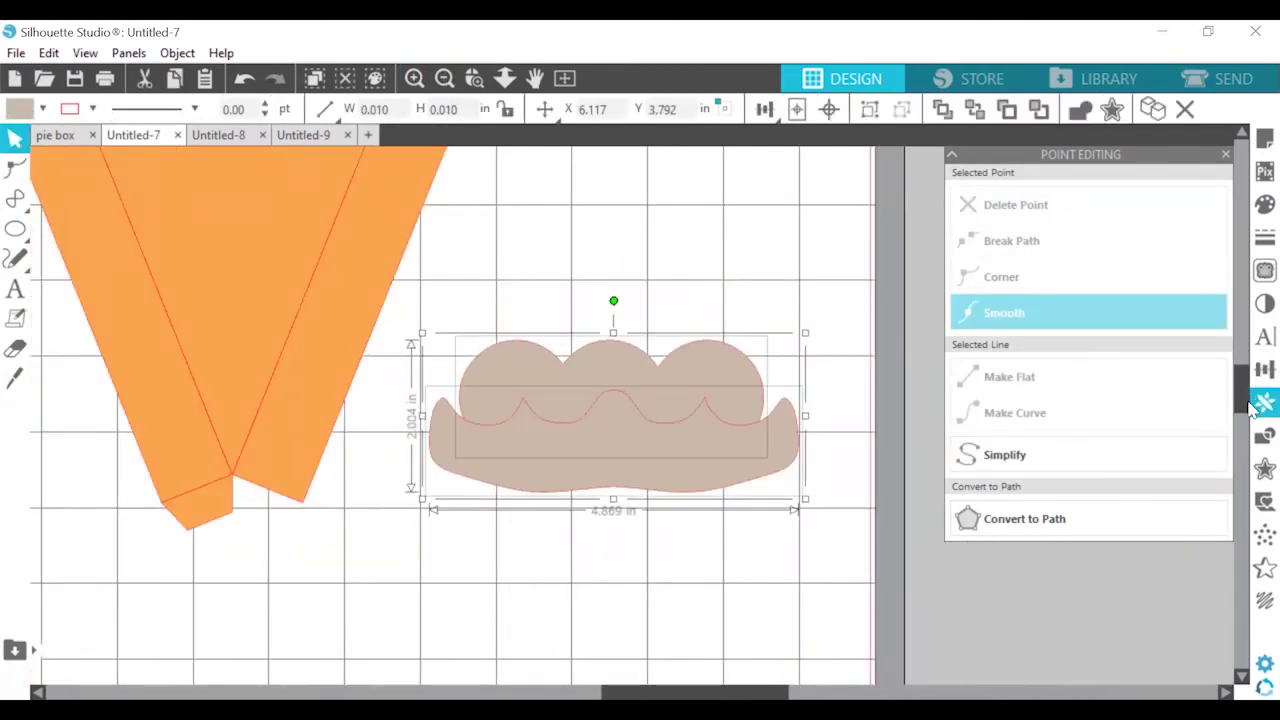
Cut the wavy shape out of the scalloped piece and smooth a point on the scalloped piece's lower edge.
left_click(1265, 435)
left_click(1020, 240)
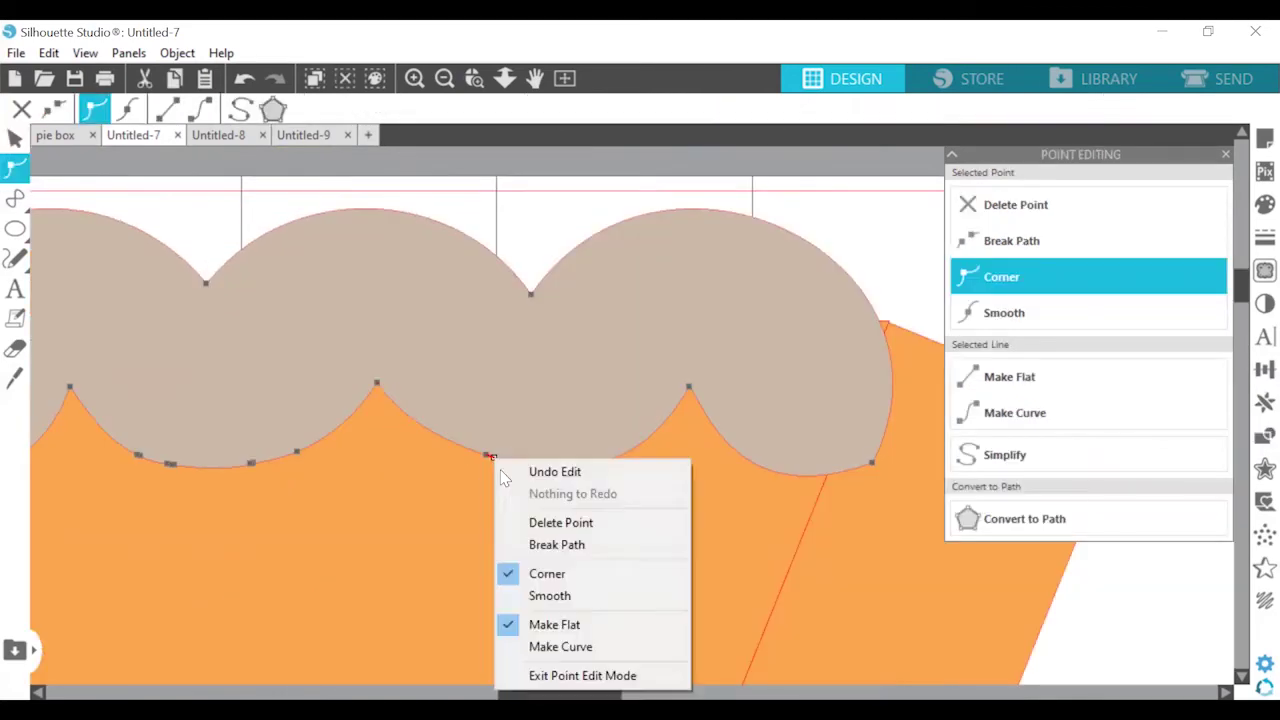
left_click(549, 593)
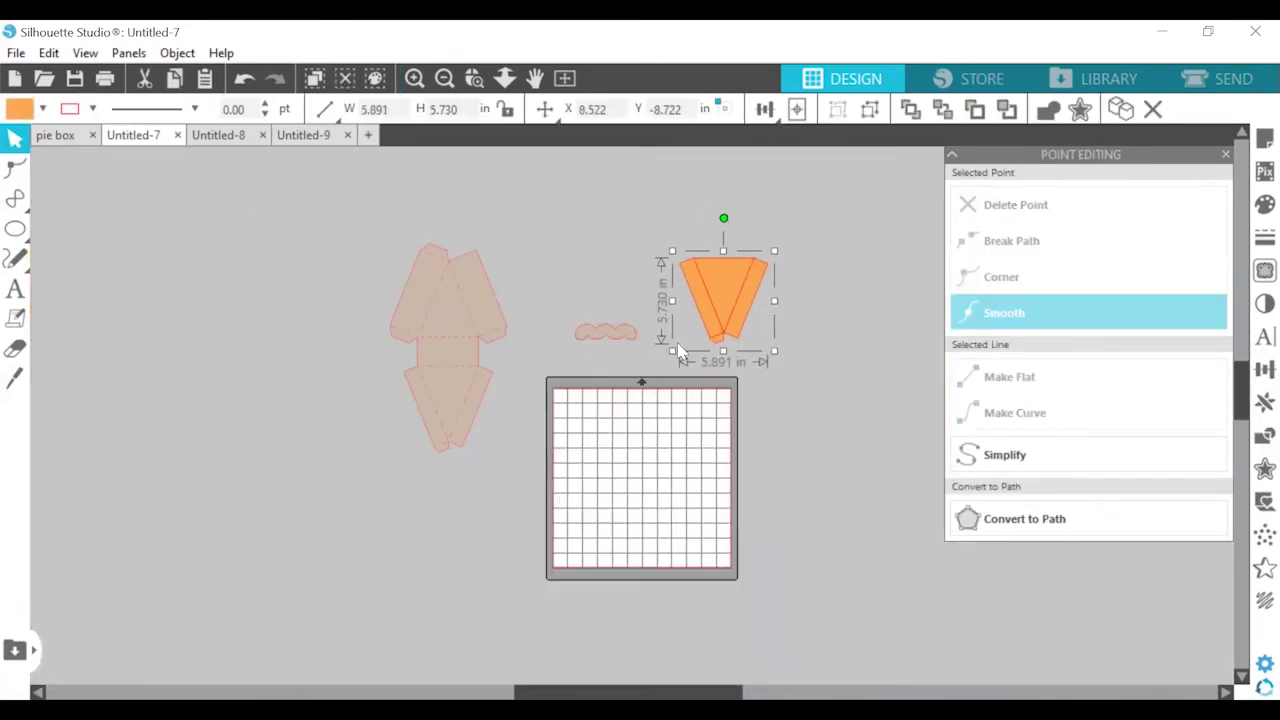
Move the tan box template onto the mat and rotate it diagonally so it fits within the cutting area.
left_click(450, 330)
left_click_drag(449, 197, 513, 219)
left_click_drag(507, 335, 679, 464)
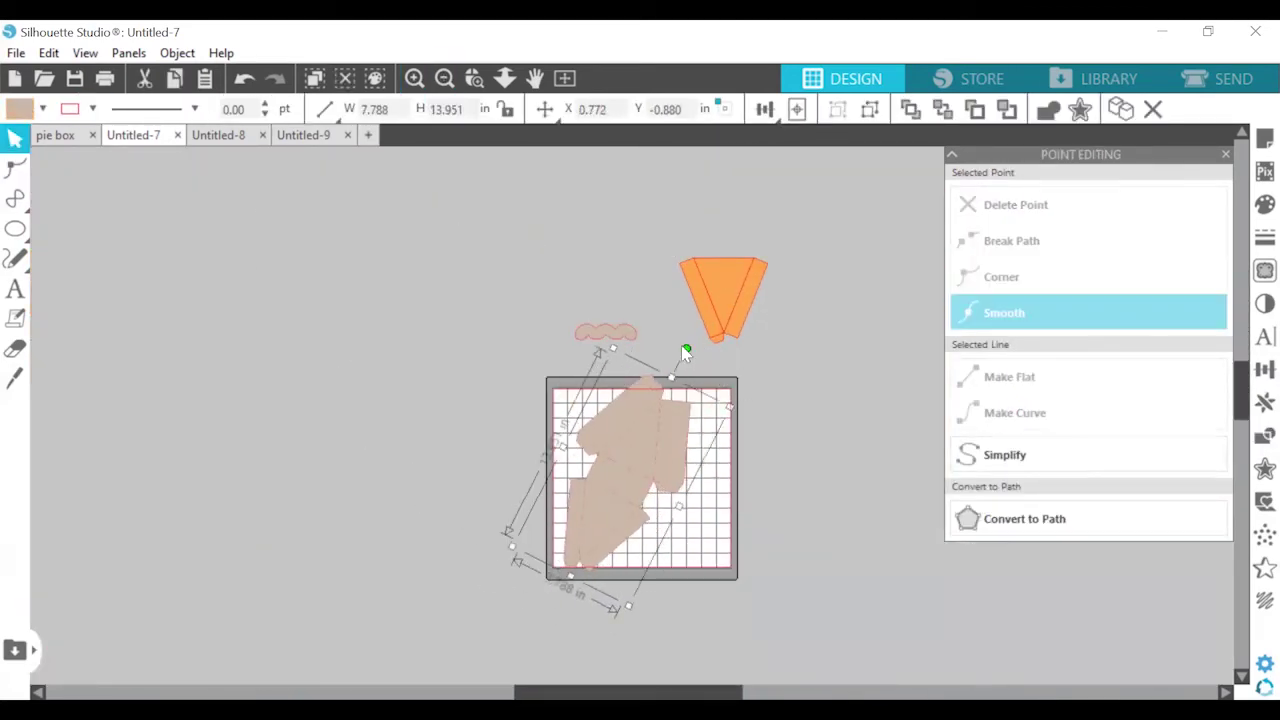
left_click_drag(685, 349, 716, 368)
left_click_drag(665, 450, 686, 458)
left_click_drag(738, 377, 744, 383)
left_click_drag(689, 456, 683, 455)
left_click(415, 80)
scroll(694, 484, "down", 3)
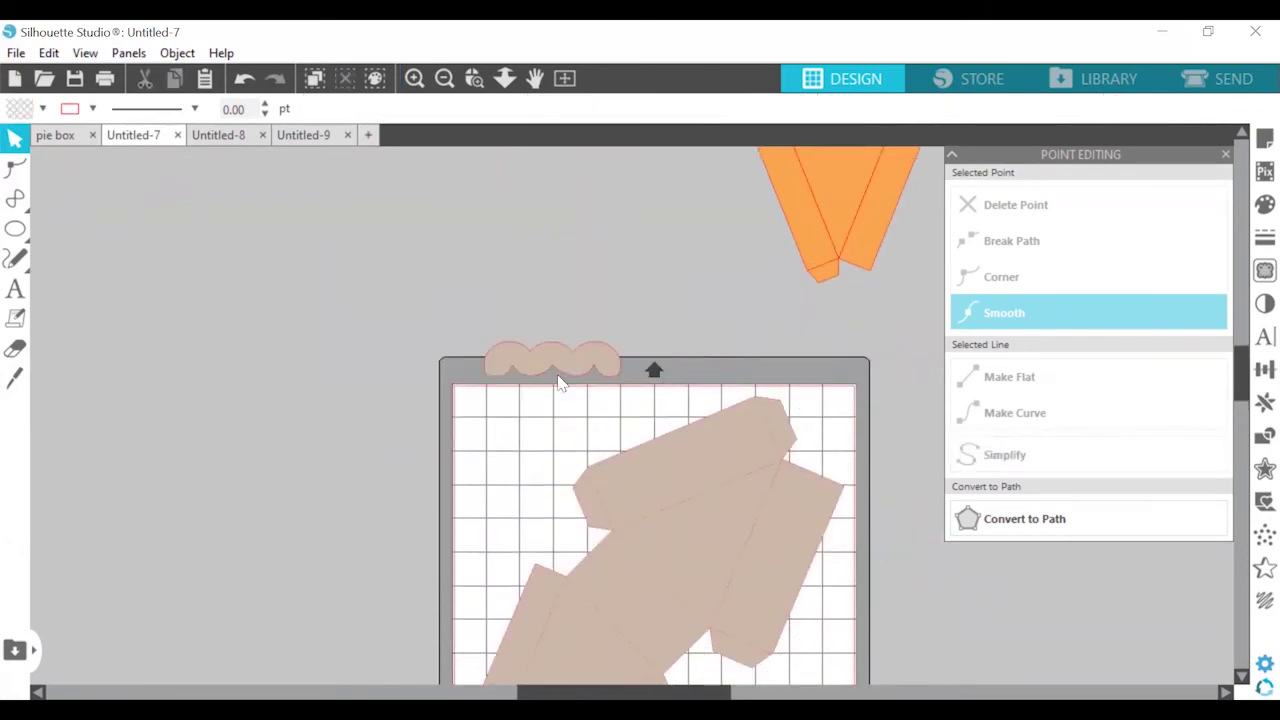